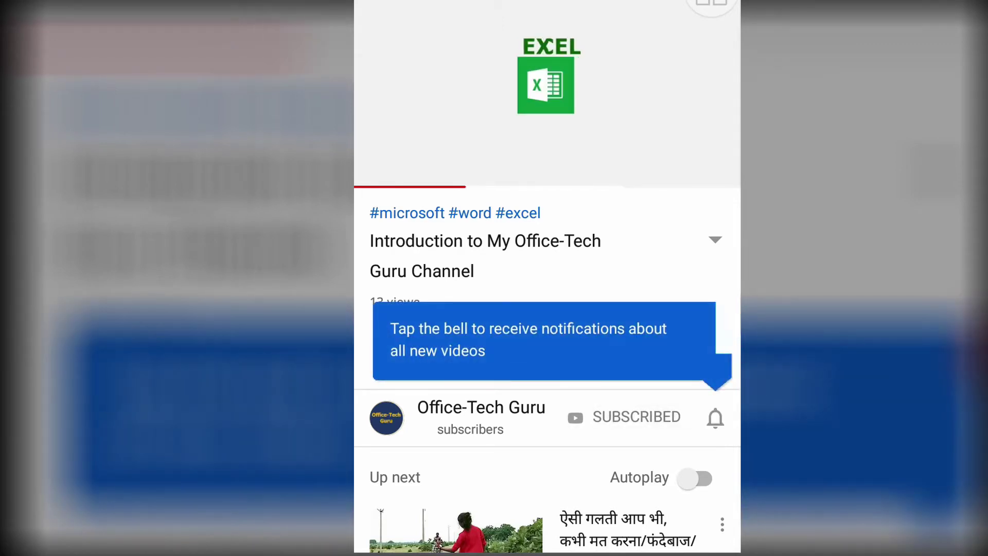
Step: Set the subscribed channel's notification bell to All
click(715, 418)
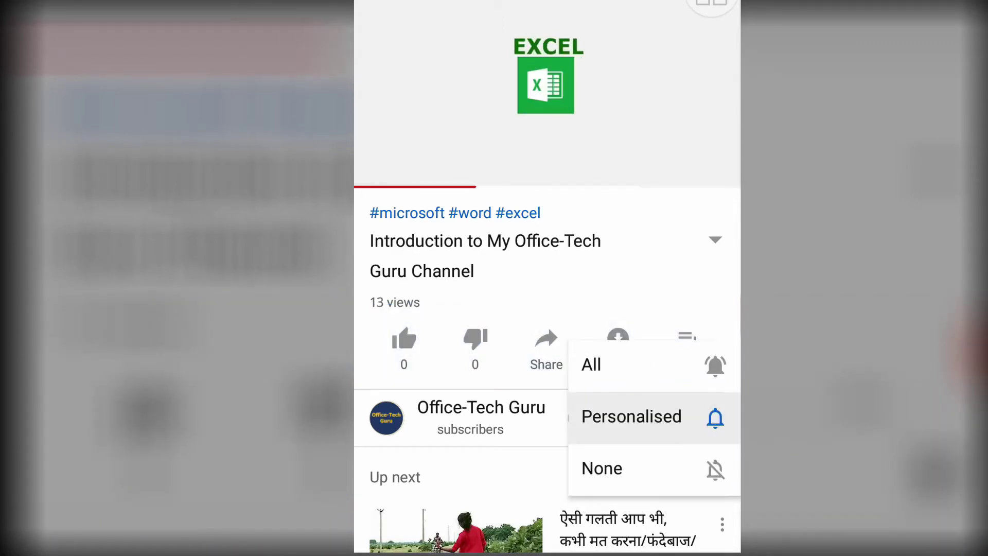
click(592, 364)
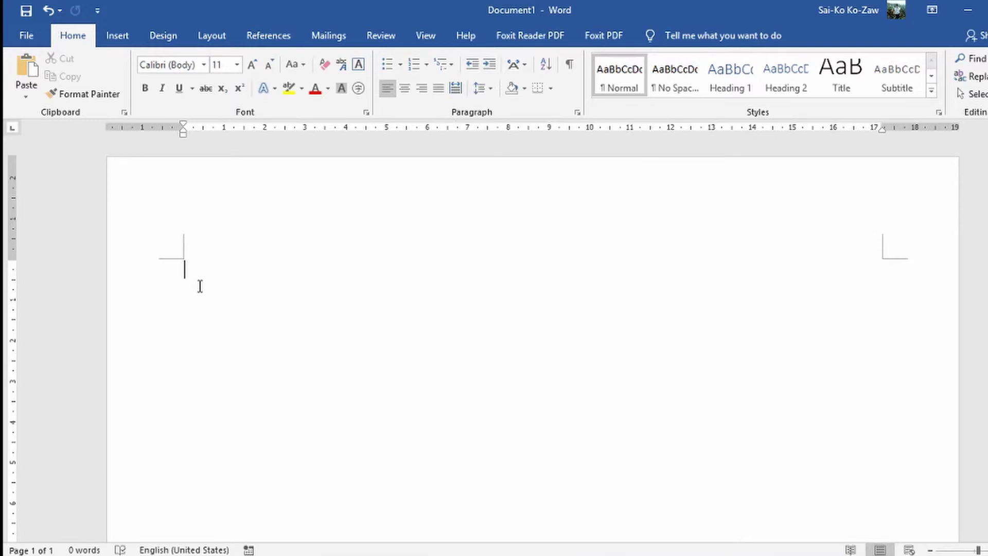
Step: Type Apple and give it the four-diamond bullet at the first list level
text(Apple)
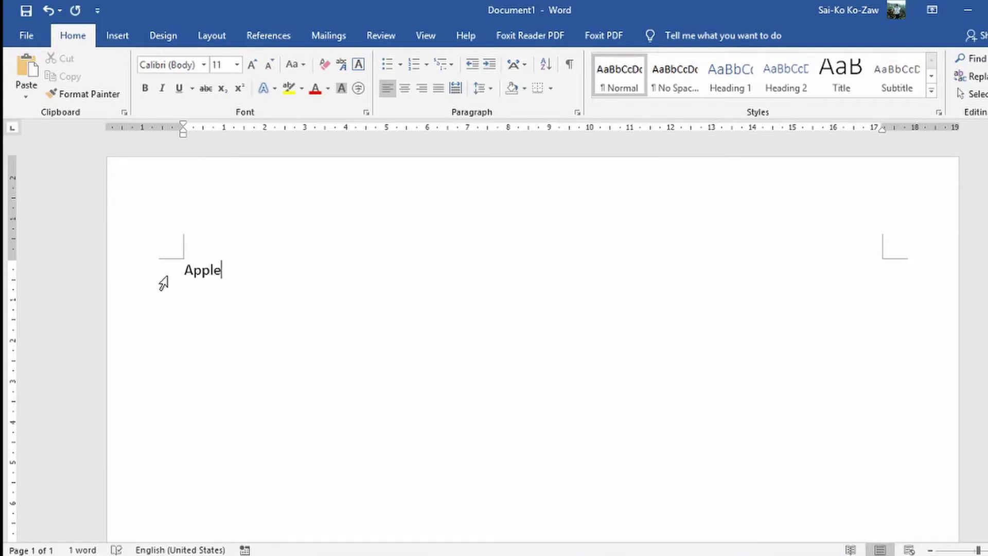
click(184, 273)
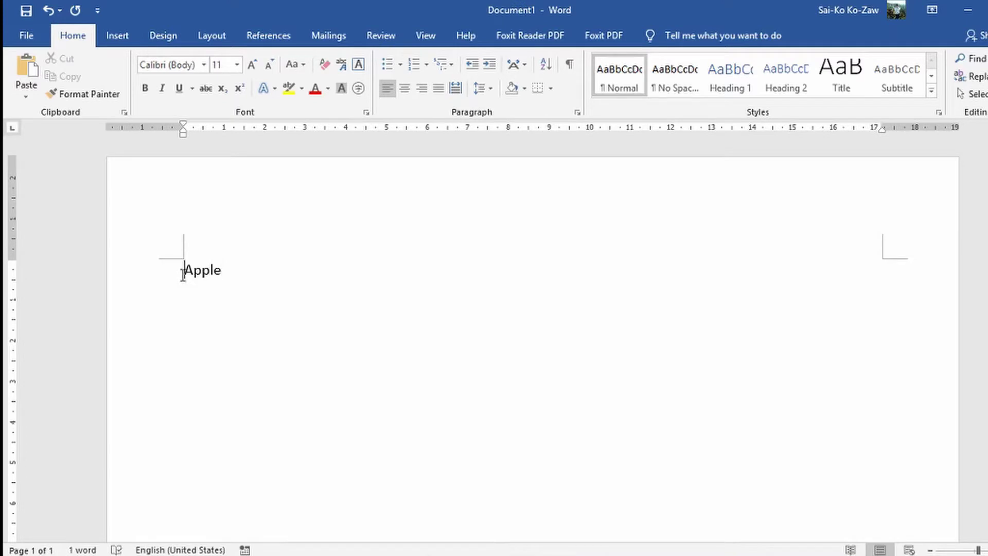
click(388, 63)
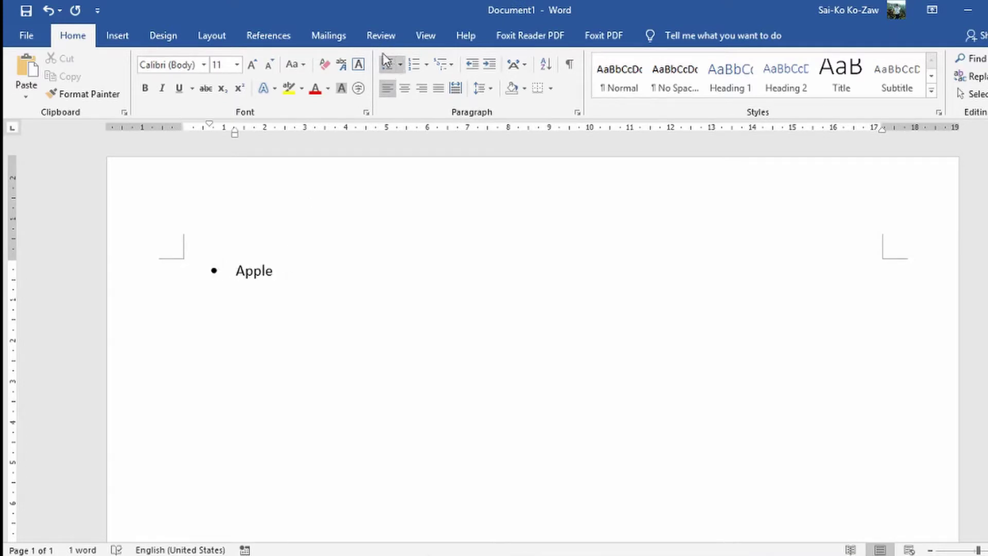
click(401, 65)
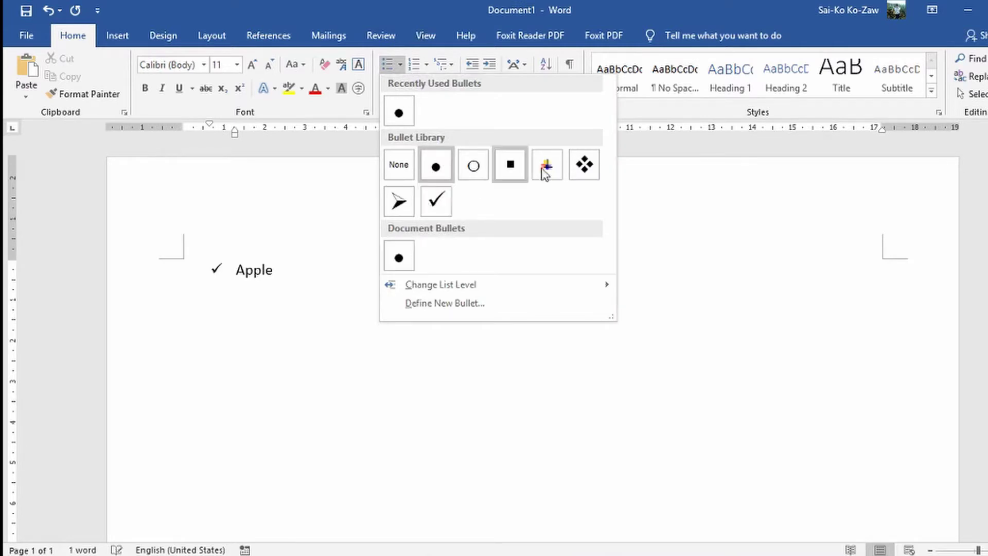
click(586, 165)
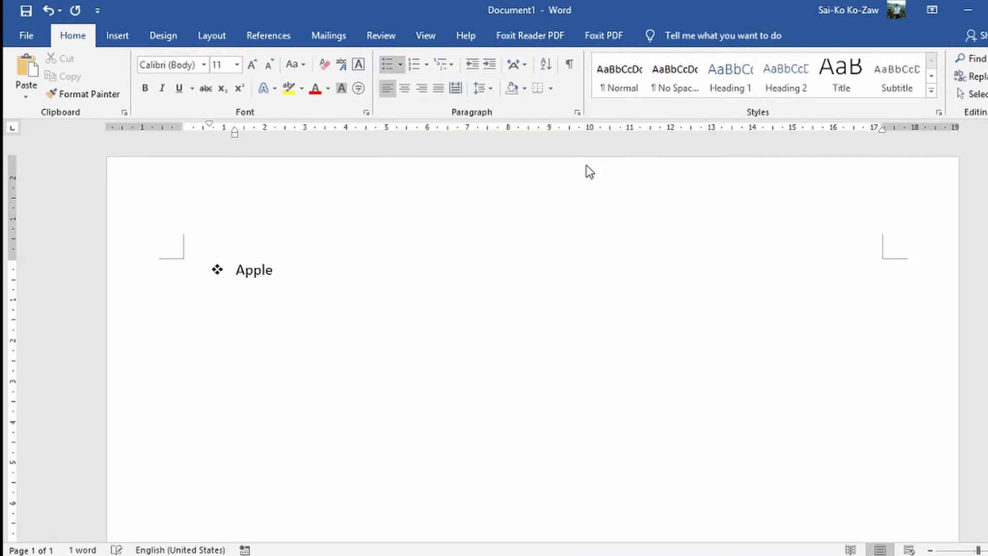
click(401, 66)
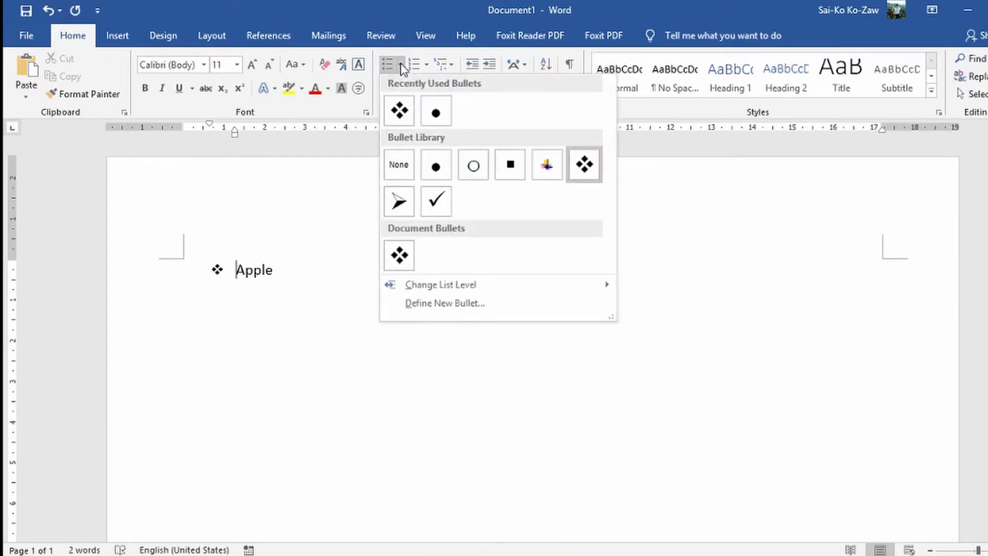
mouse_move(440, 284)
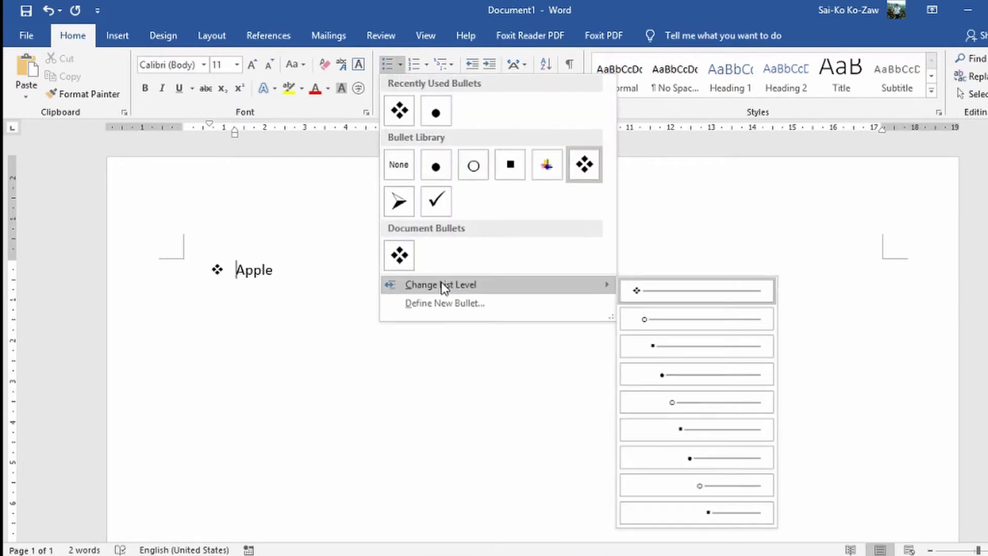
click(654, 318)
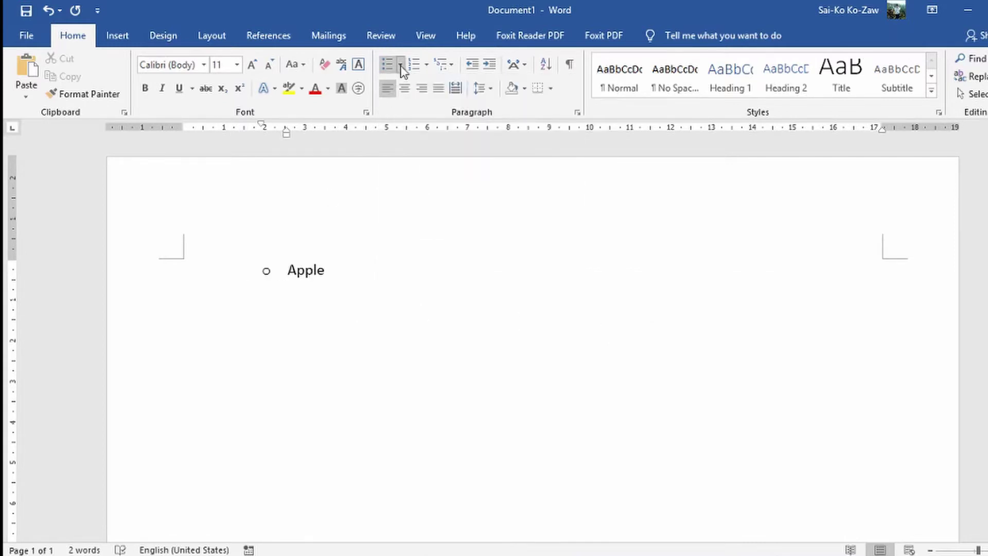
key(ctrl+z)
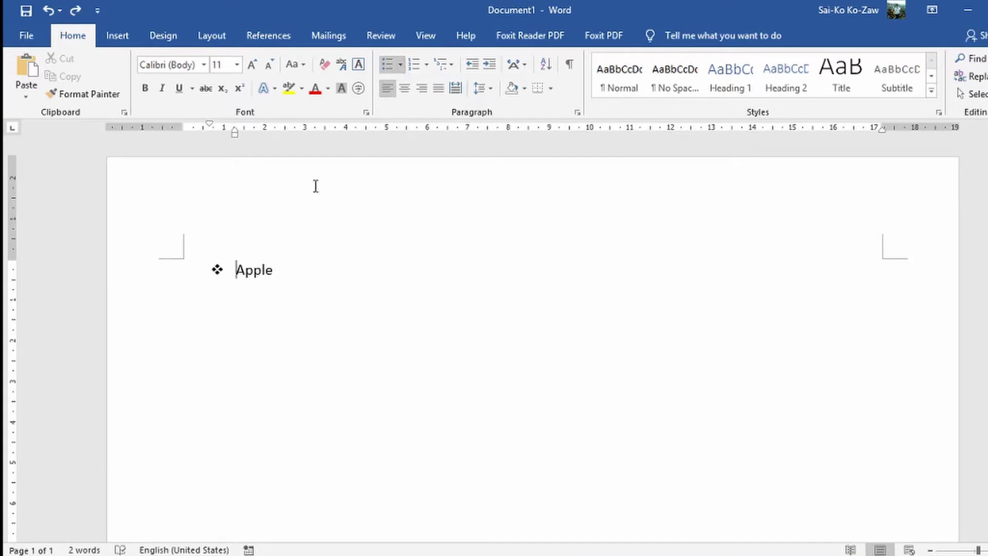
Step: Start a second bullet line below Apple and begin typing Orange
click(318, 273)
key(Return)
text(Or)
text(rang)
key(BackSpace)
key(BackSpace)
key(BackSpace)
key(BackSpace)
Step: Finish typing Orange and insert a plain Fruit line above Apple
text(a)
text(nge)
click(213, 268)
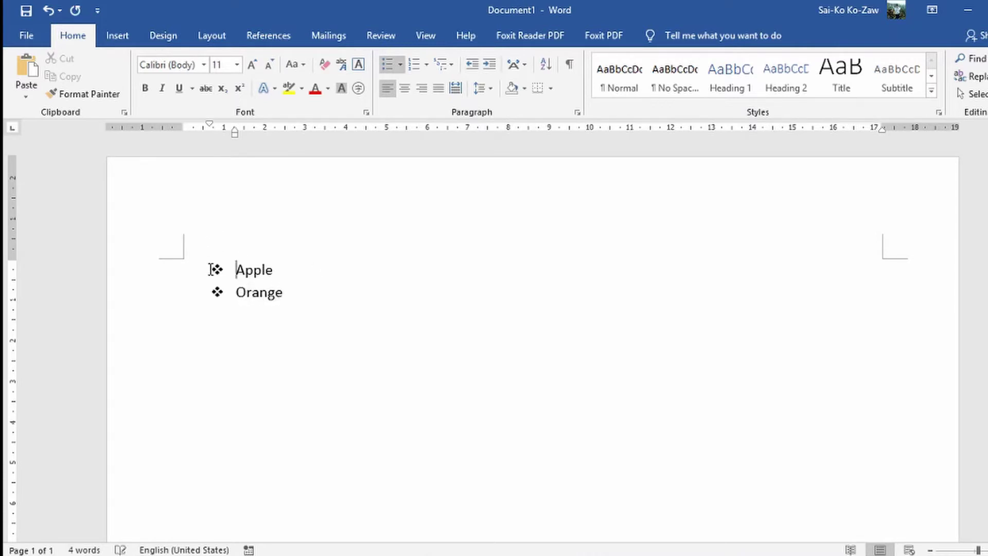
key(Return)
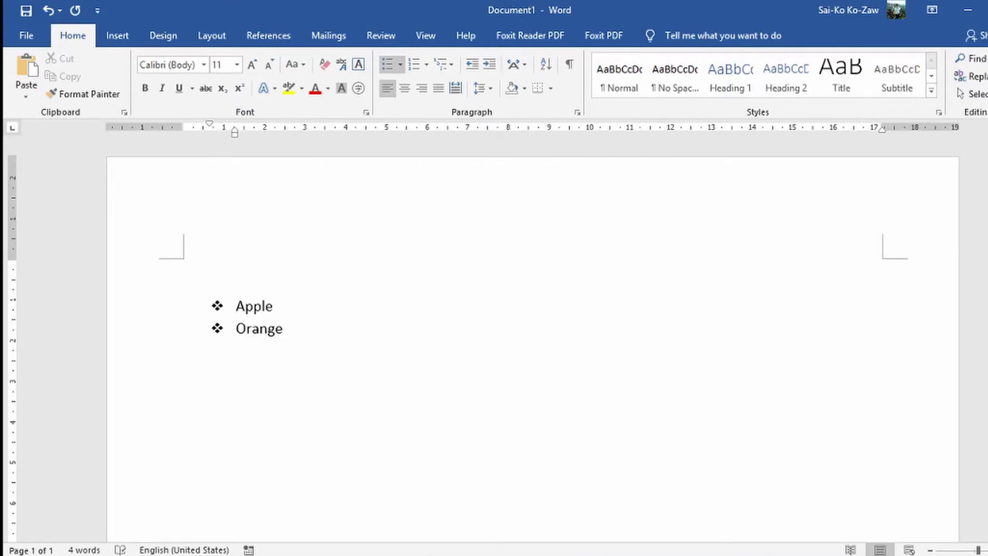
click(211, 268)
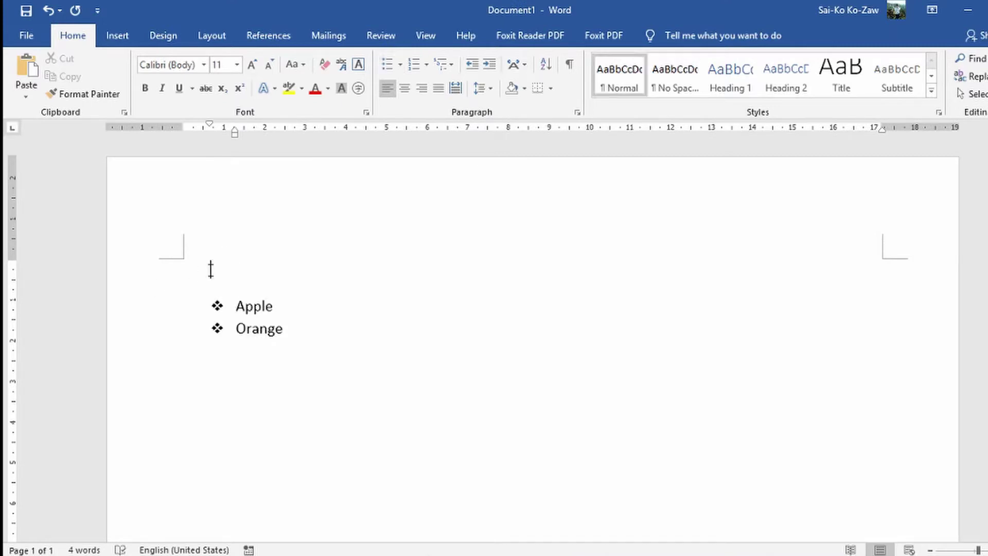
key(BackSpace)
text(Fu)
key(BackSpace)
text(rut)
key(BackSpace)
text(it)
Step: Number Fruit as item 1 and indent the Apple and Orange bullets beneath it
click(184, 270)
click(415, 63)
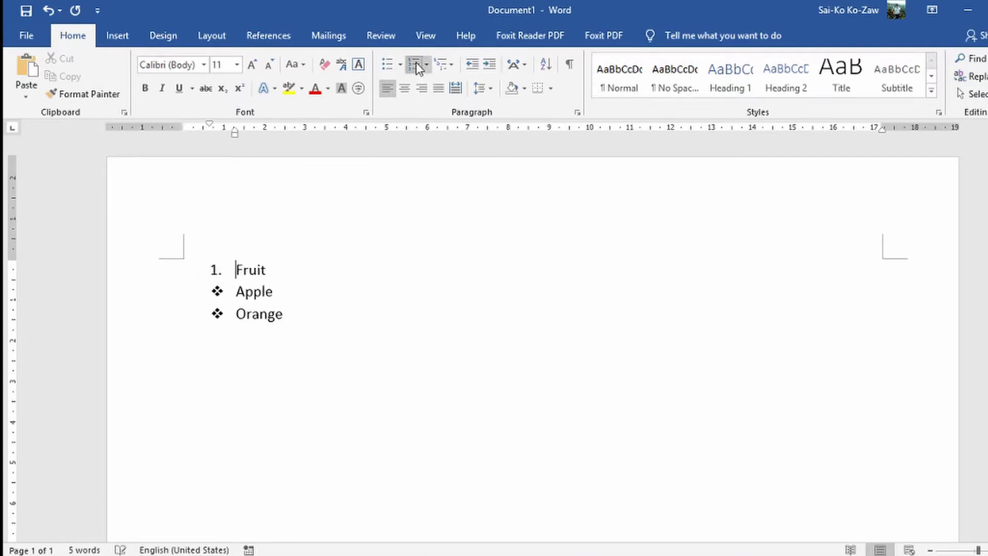
click(293, 315)
click(236, 291)
drag(235, 132, 223, 126)
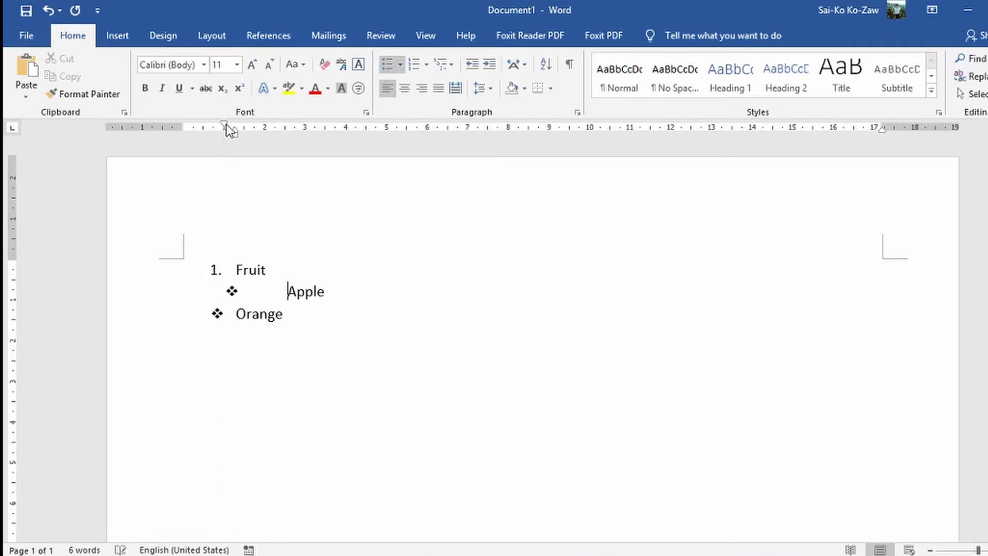
key(ctrl+z)
drag(233, 291, 296, 334)
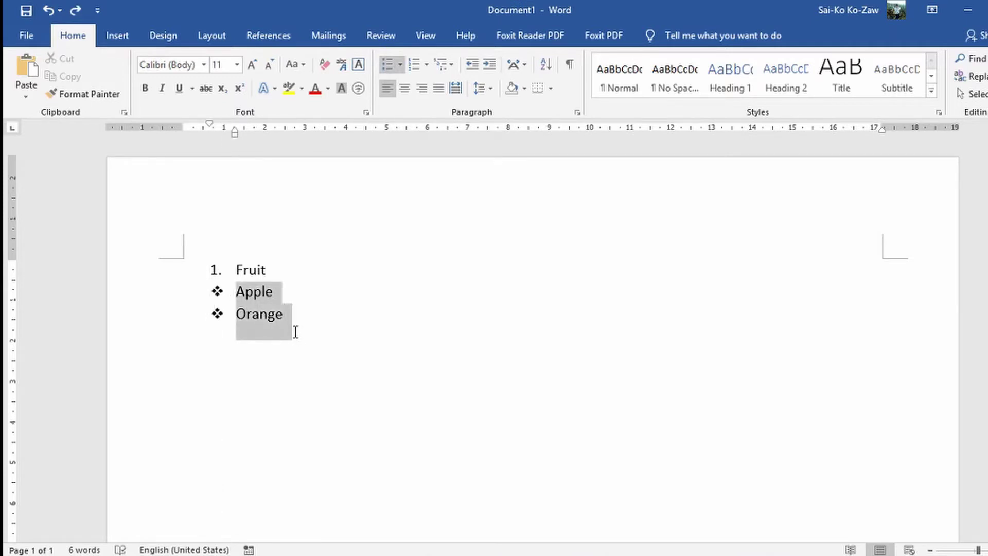
drag(209, 125, 219, 130)
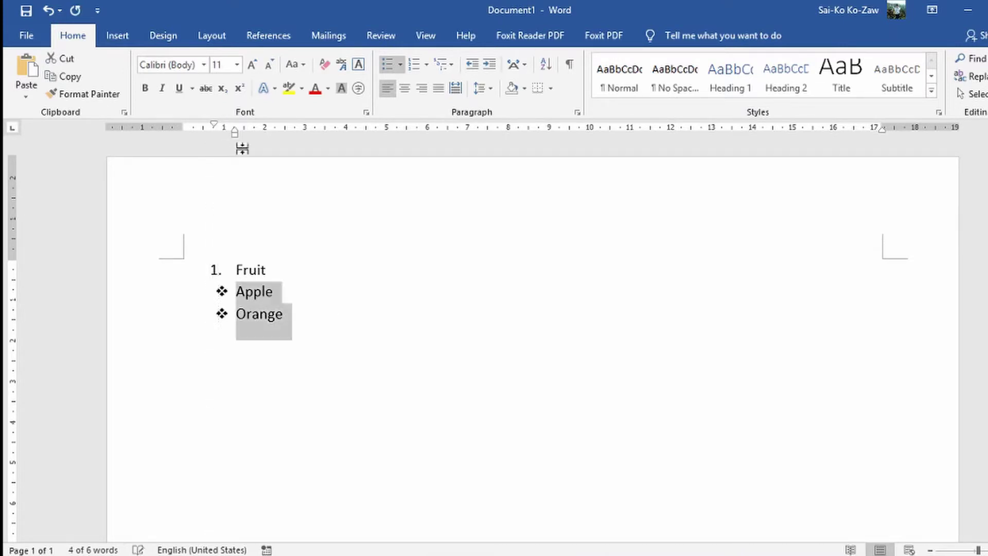
Step: Add an empty unbulleted line below Orange
click(301, 325)
key(Return)
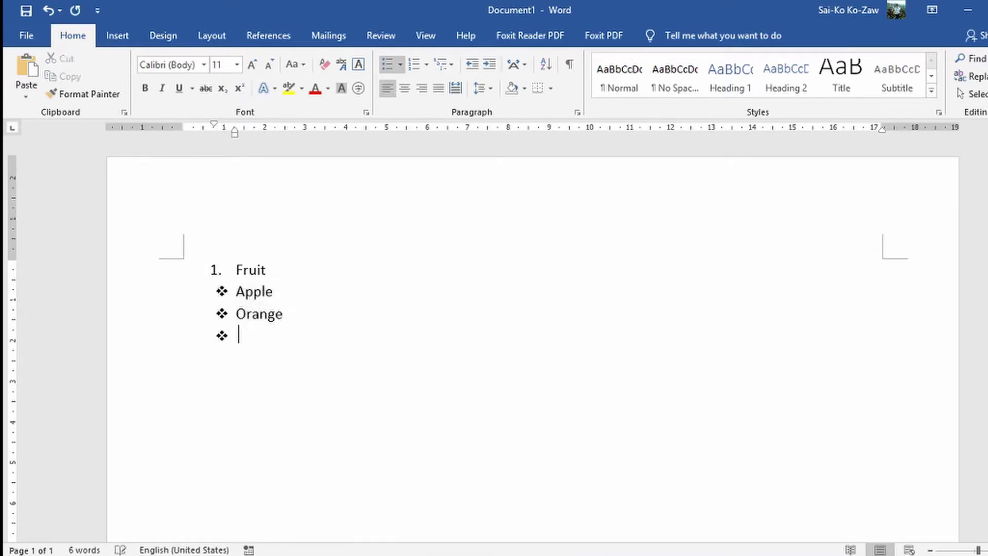
key(BackSpace)
key(BackSpace)
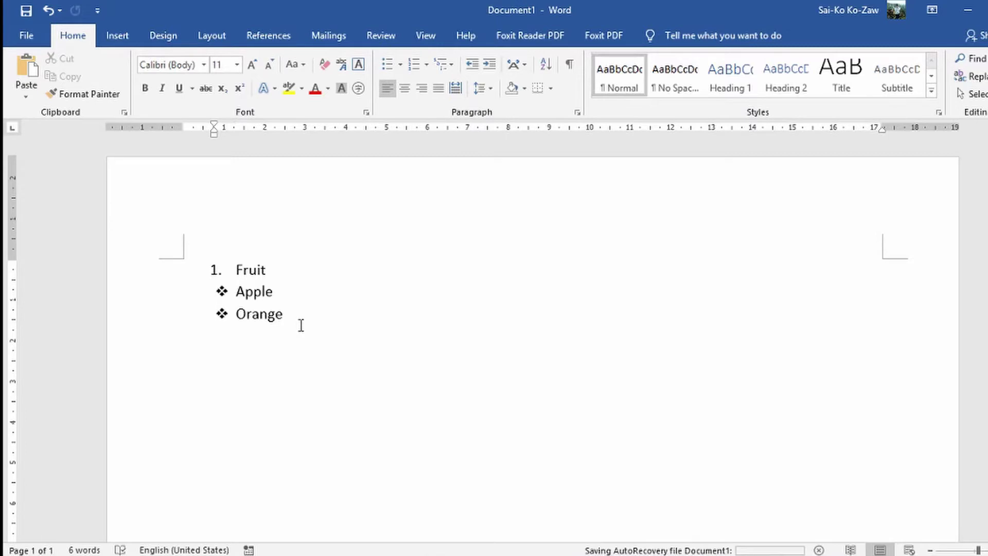
Step: Type the second category heading '2. Vegetable' with an empty line below it
text(1.)
key(BackSpace)
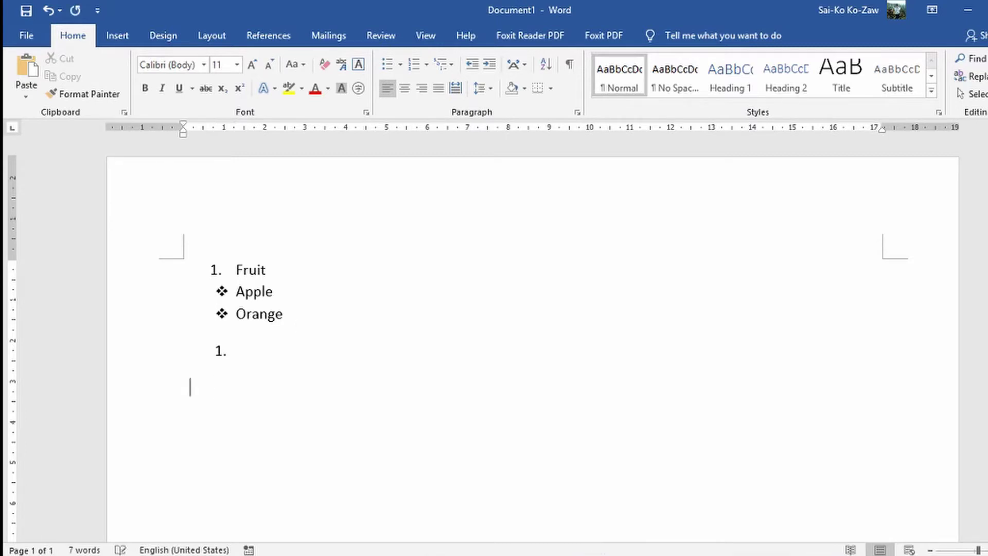
key(BackSpace)
key(BackSpace)
key(BackSpace)
key(BackSpace)
text(2)
text(.)
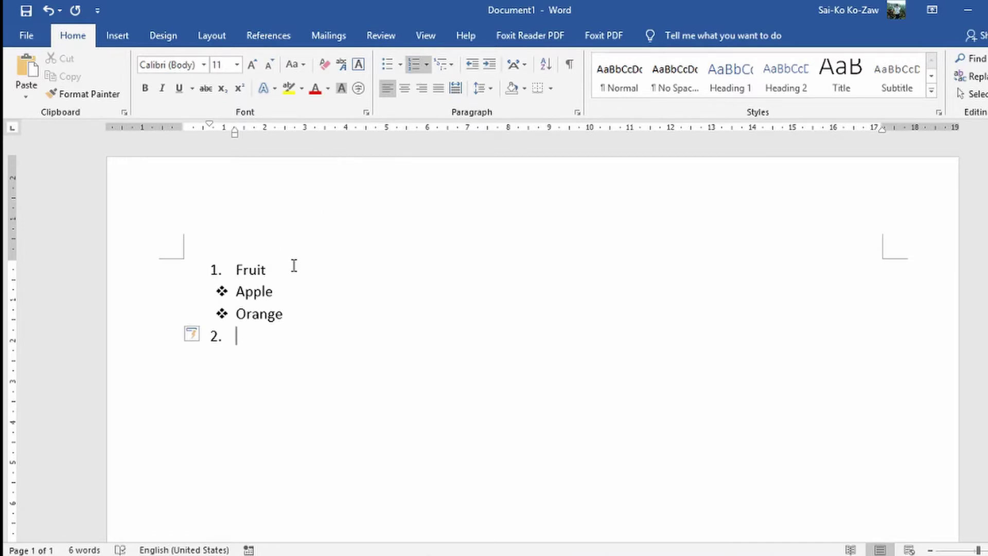
text(V)
text(egegat)
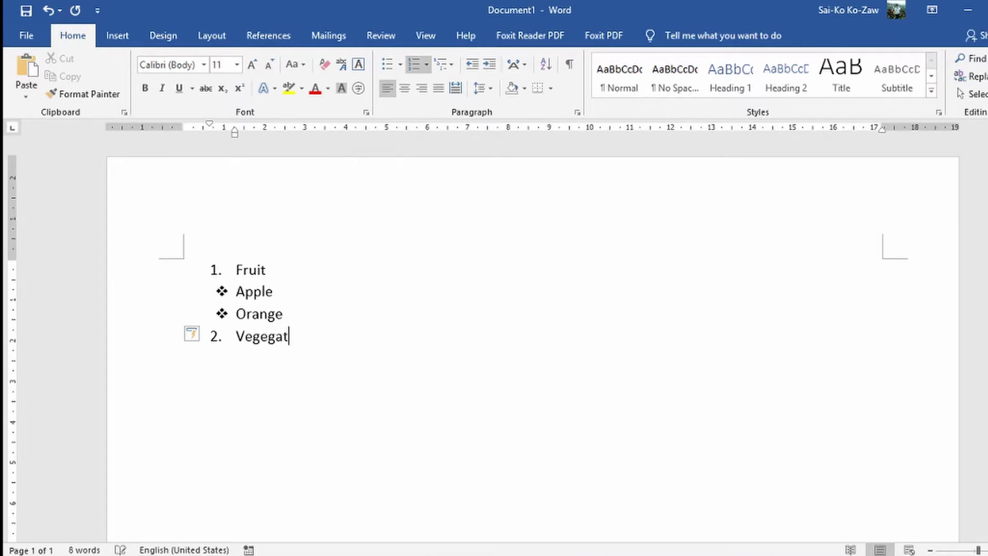
key(BackSpace)
key(BackSpace)
key(BackSpace)
text(tabel)
key(BackSpace)
key(BackSpace)
text(le)
key(Return)
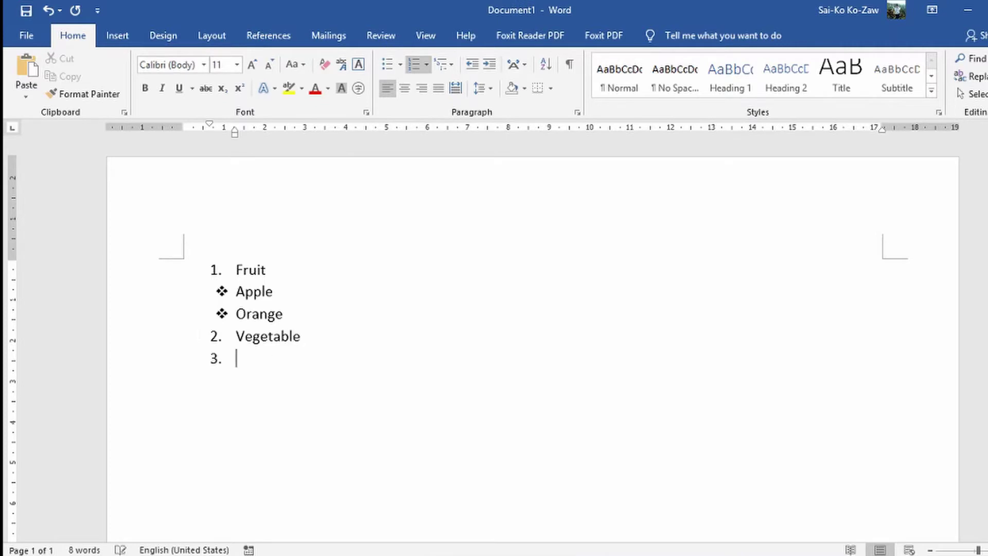
key(BackSpace)
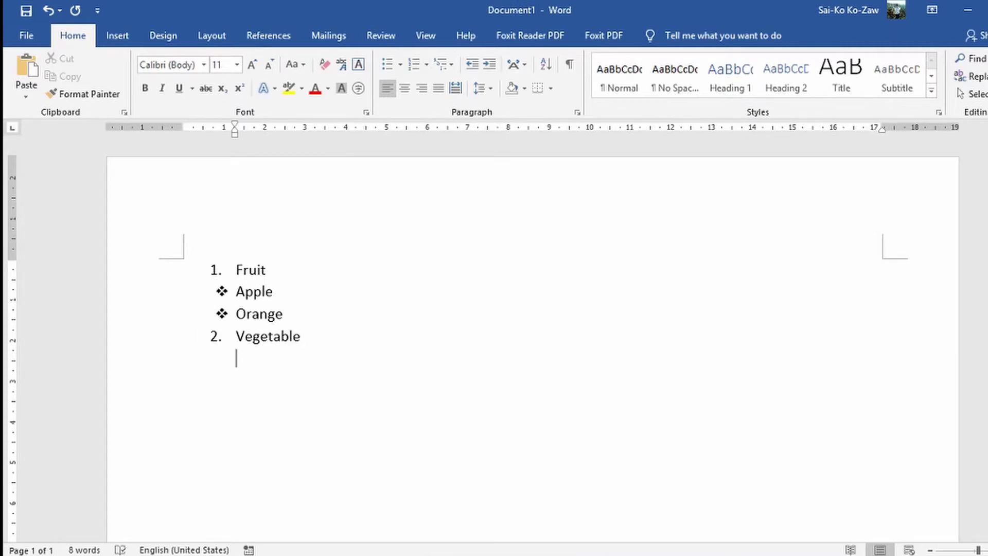
key(BackSpace)
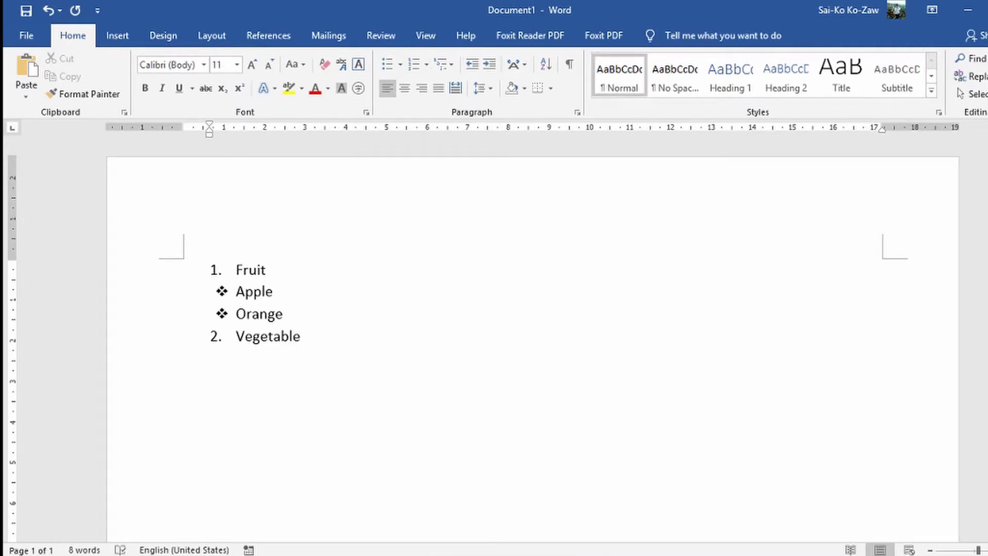
Step: Type Tomato and give it the four-diamond bullet, aligned with the other bullets
text(Toma)
text(to)
click(211, 372)
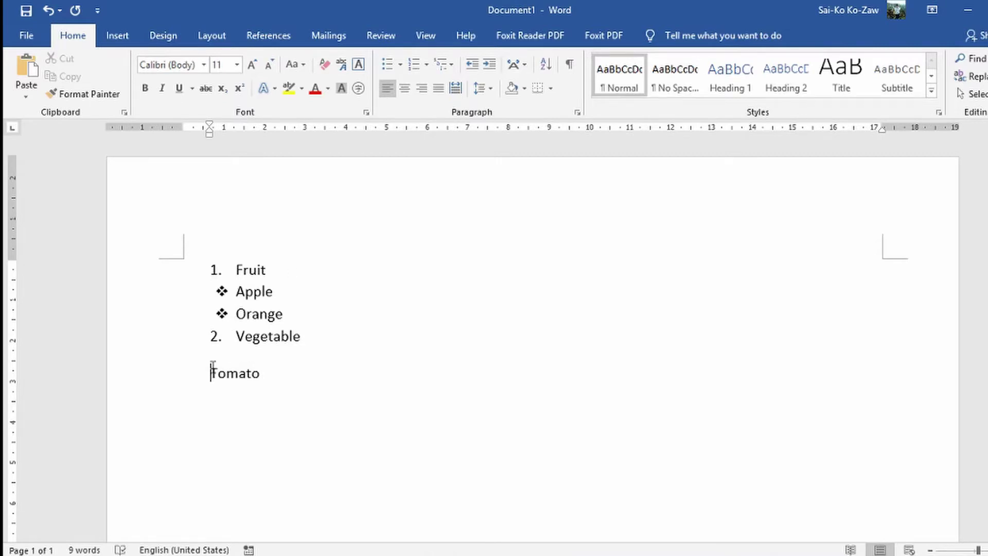
click(400, 64)
click(401, 110)
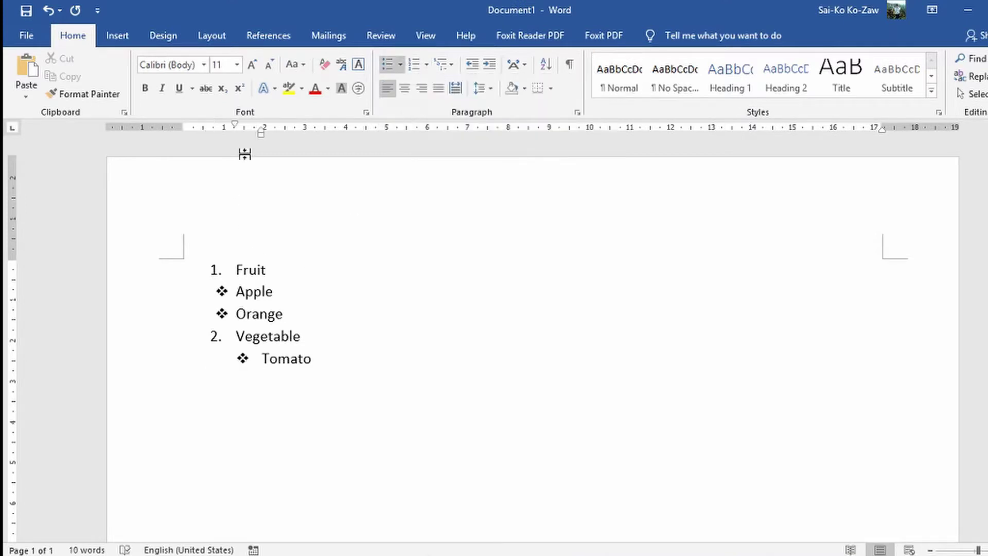
mouse_move(235, 124)
mouse_down()
mouse_move(214, 125)
mouse_move(233, 129)
mouse_up()
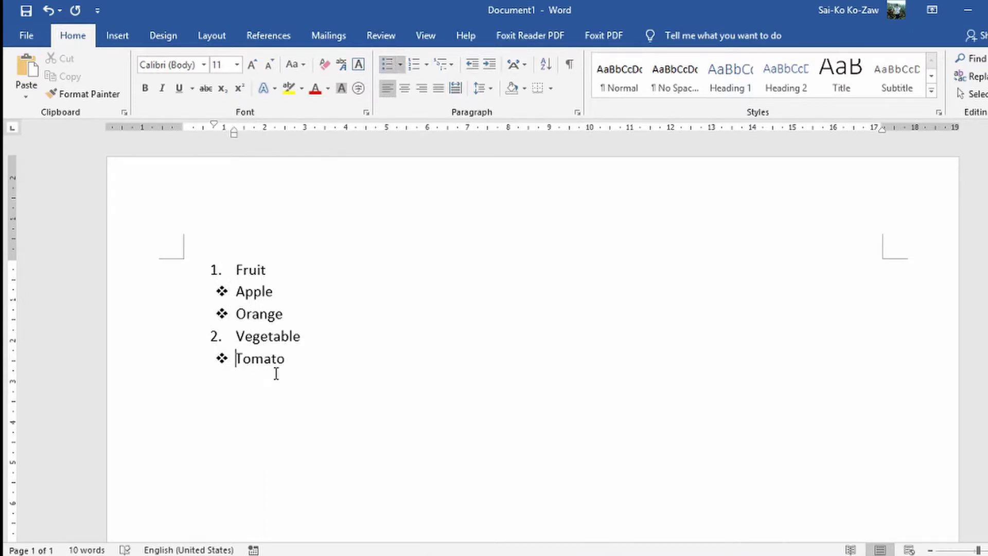
Step: Add Chili as a bullet below Tomato, followed by a plain empty line
key(Return)
text(chili)
key(Return)
key(BackSpace)
key(BackSpace)
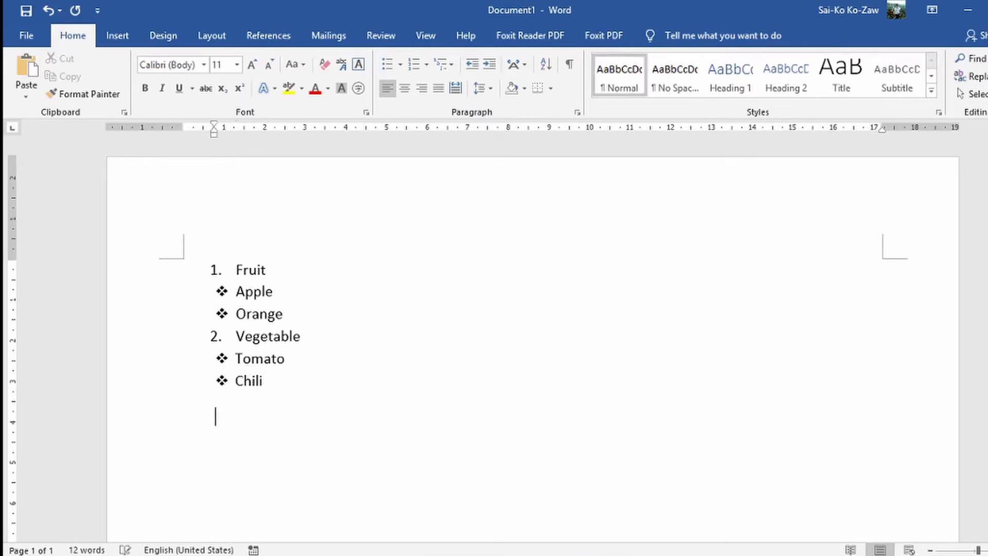
Step: Make the empty line numbered item 3 from the multilevel list and type Furniture
click(449, 65)
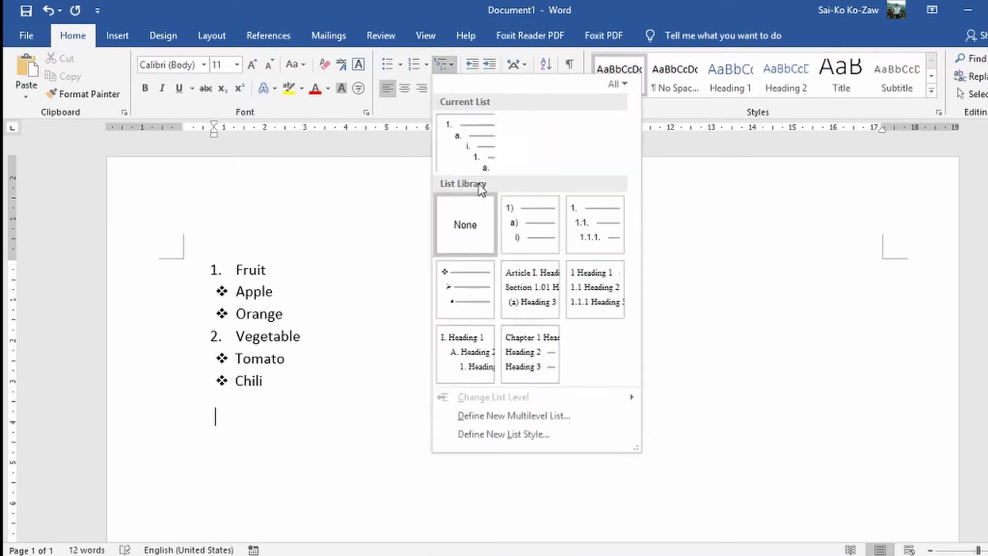
mouse_move(529, 224)
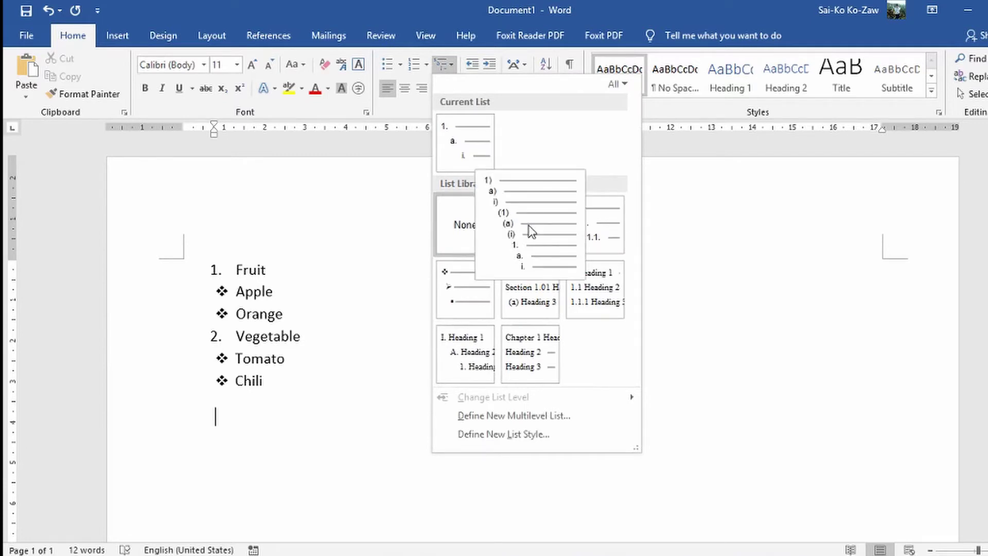
click(461, 138)
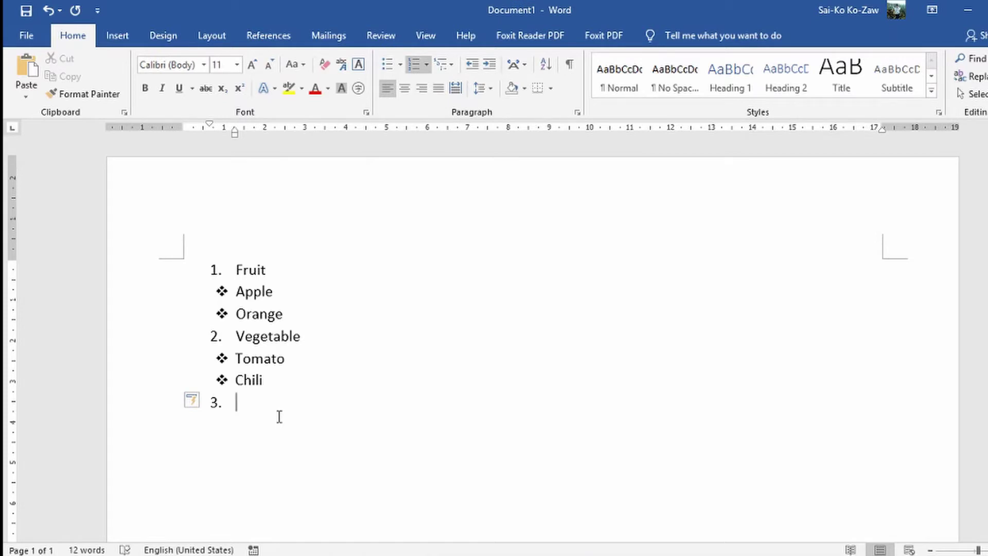
text(Furnitur)
text(e)
Step: Add a plain empty line below Furniture, removing the automatic a. numbering
key(Return)
key(BackSpace)
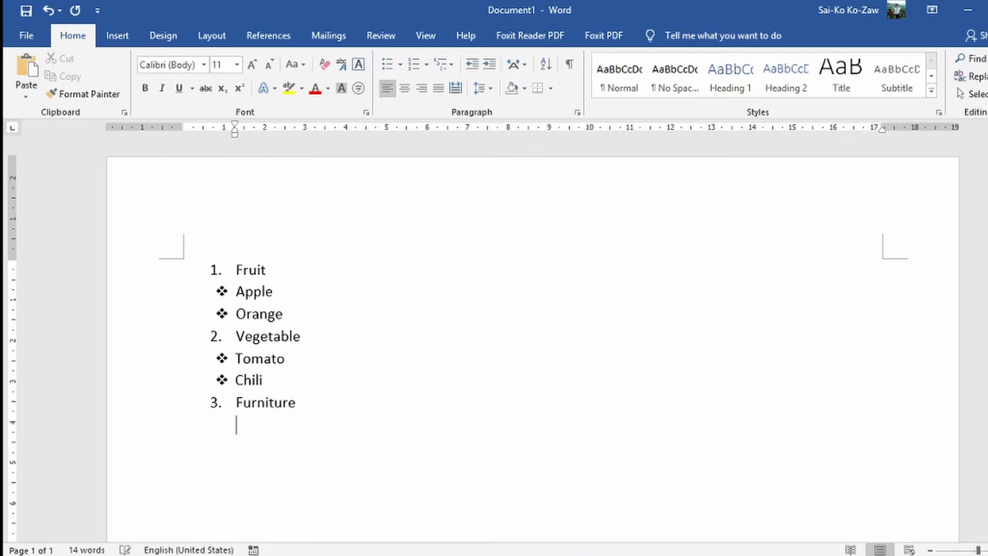
key(BackSpace)
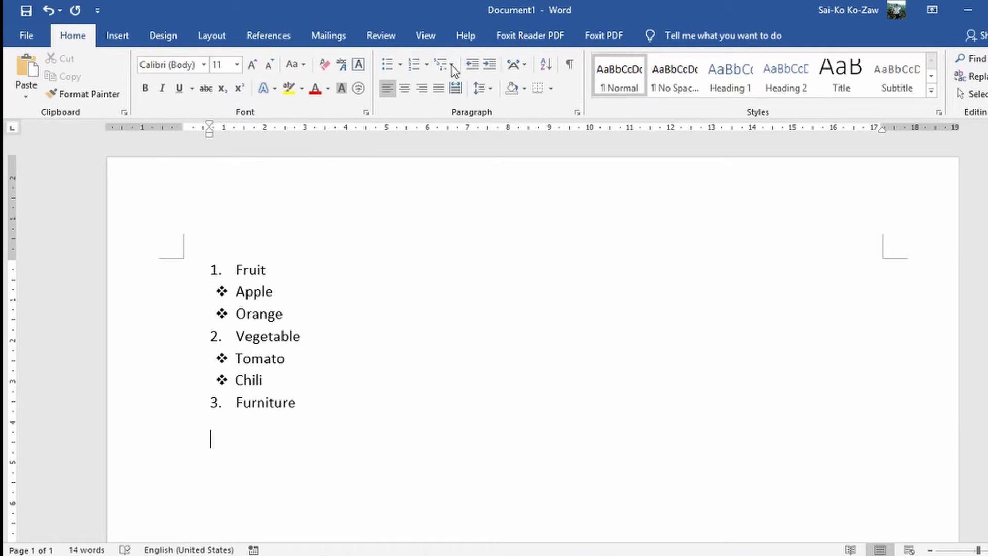
text(a.)
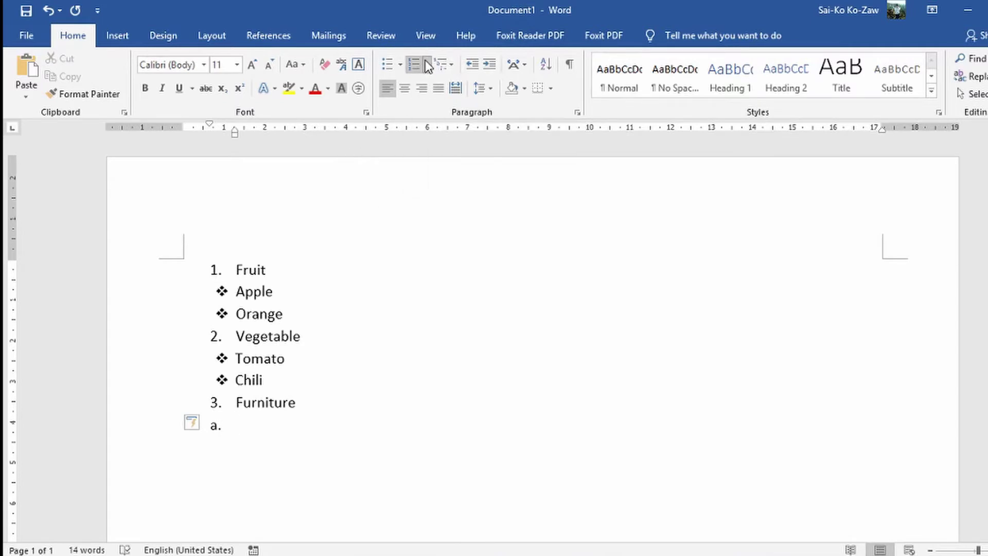
click(426, 64)
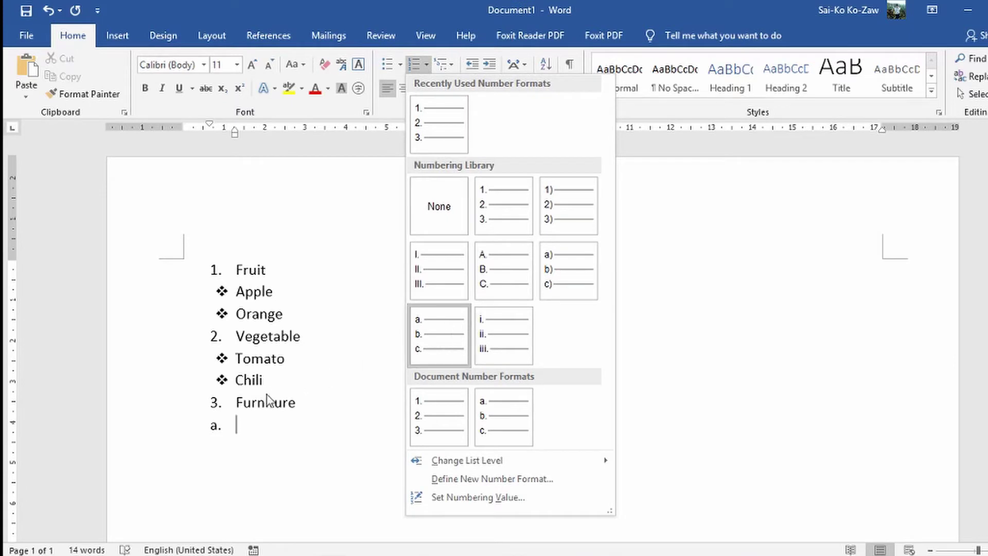
click(249, 419)
key(BackSpace)
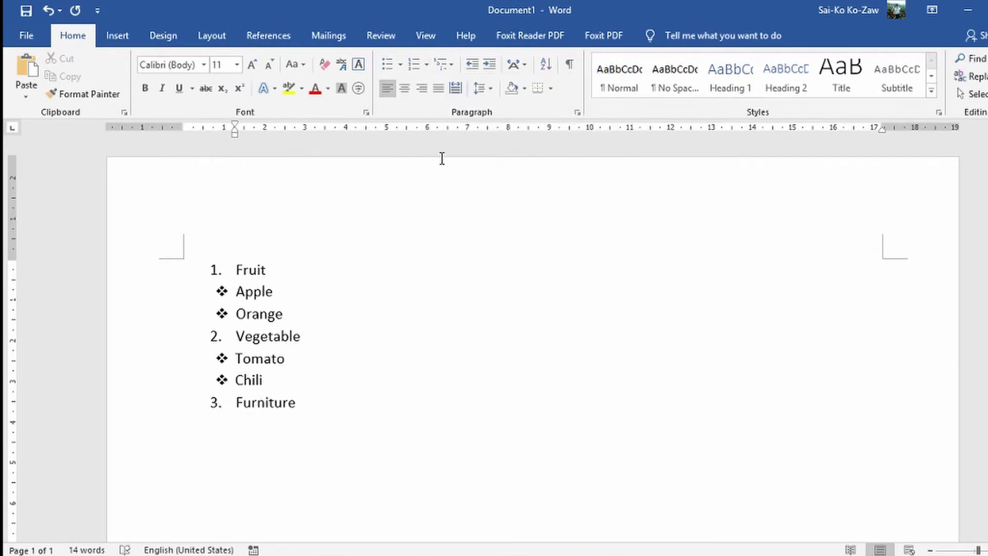
drag(212, 268, 292, 269)
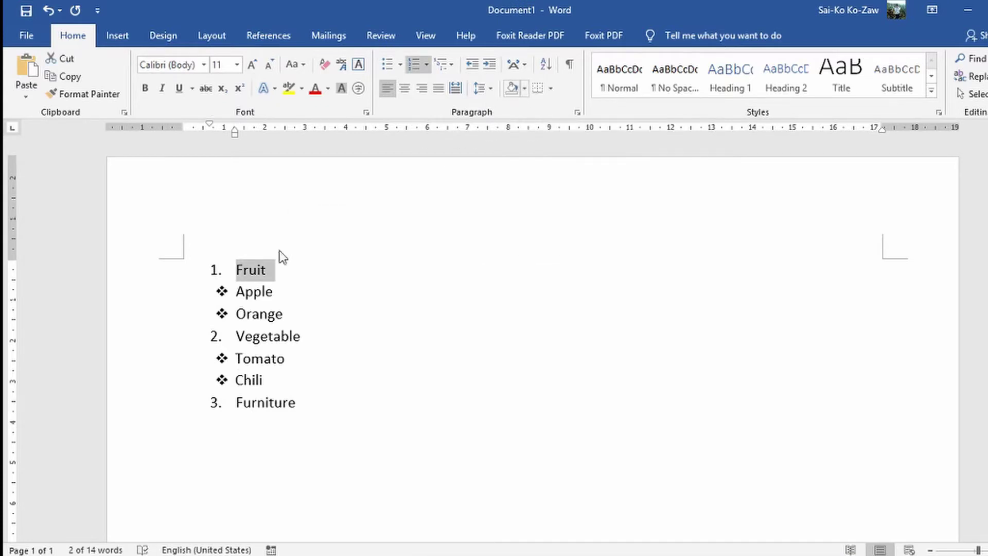
Step: Apply Dark Blue paragraph shading across the full width of the Fruit line
click(273, 274)
double_click(265, 270)
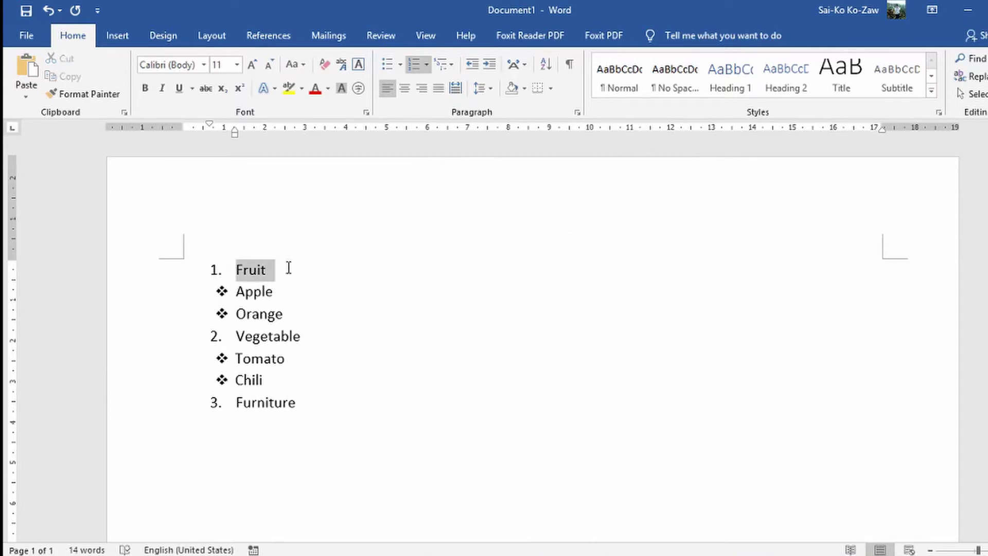
click(524, 88)
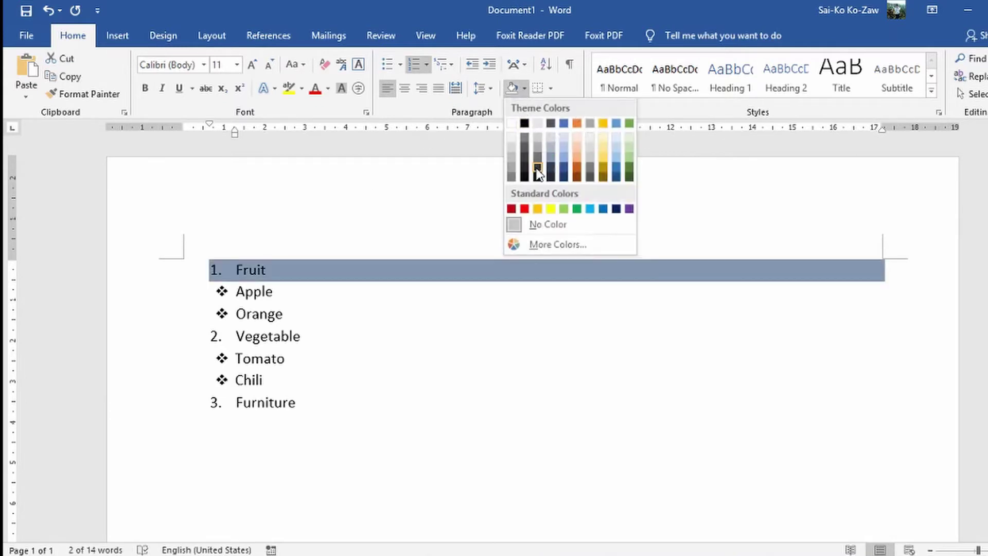
click(616, 209)
click(328, 269)
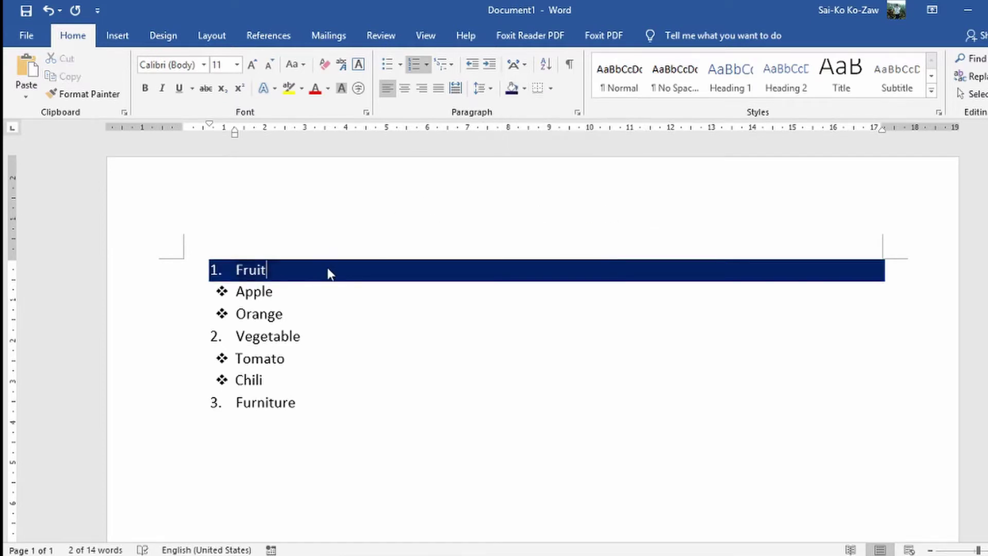
drag(216, 336, 312, 339)
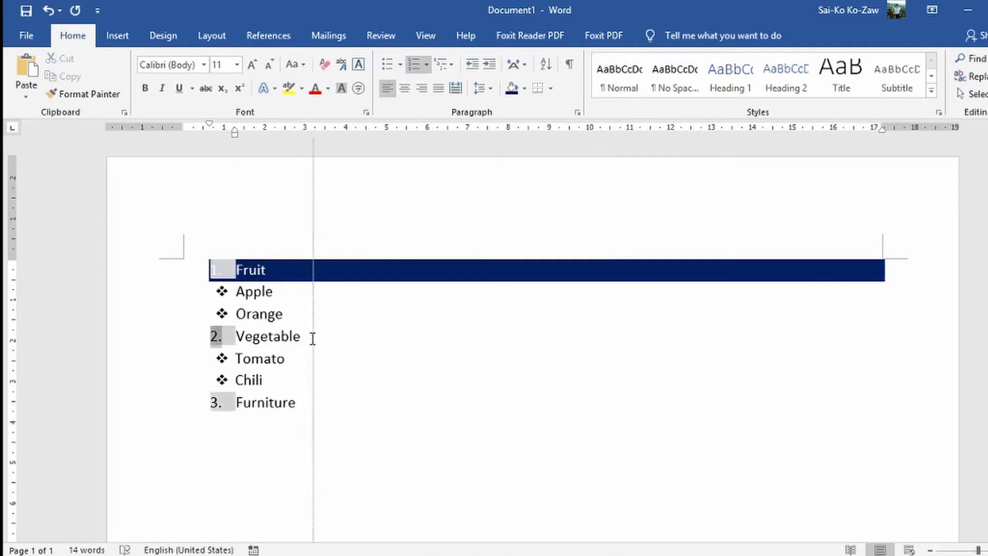
Step: Try red font colour and red highlight on Vegetable, then undo them
key(ctrl+z)
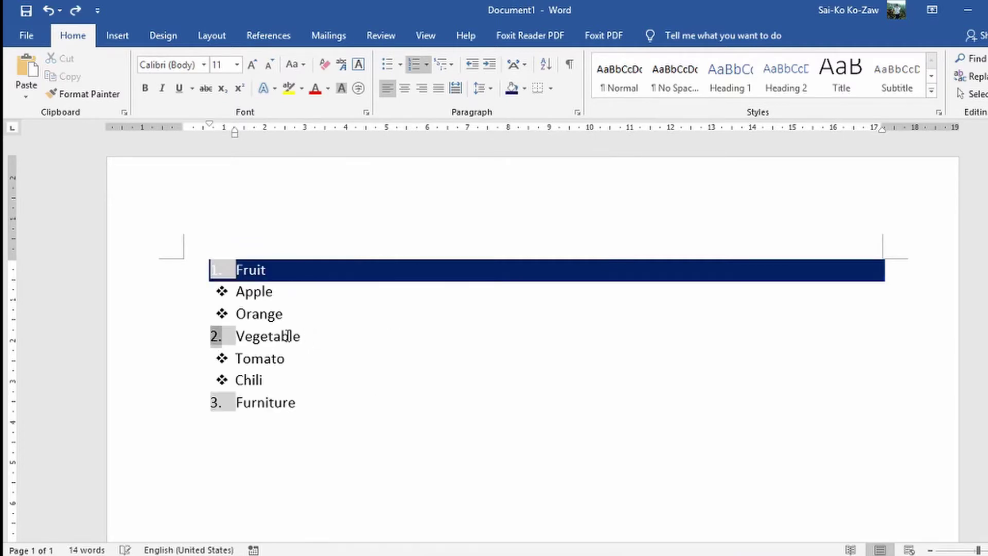
drag(307, 336, 240, 334)
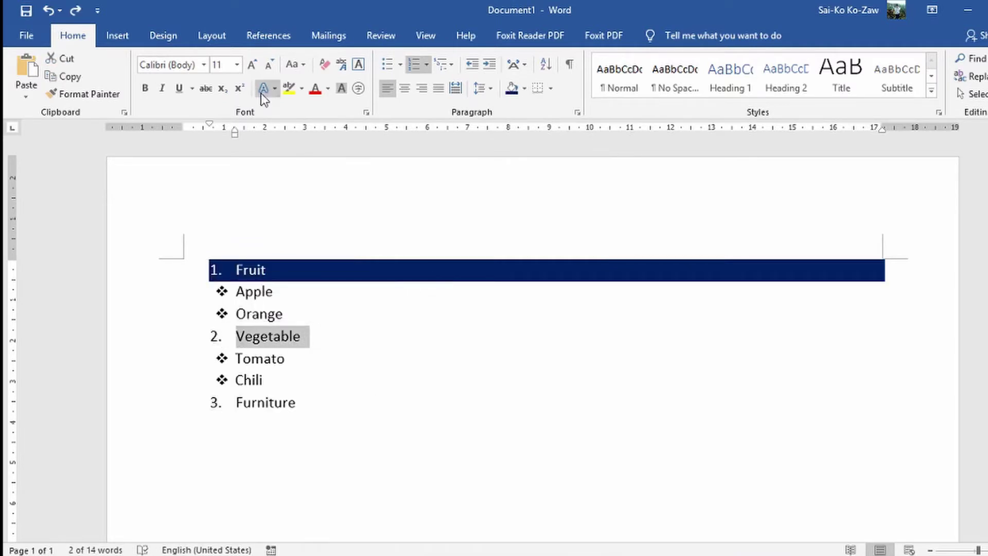
click(316, 89)
click(303, 85)
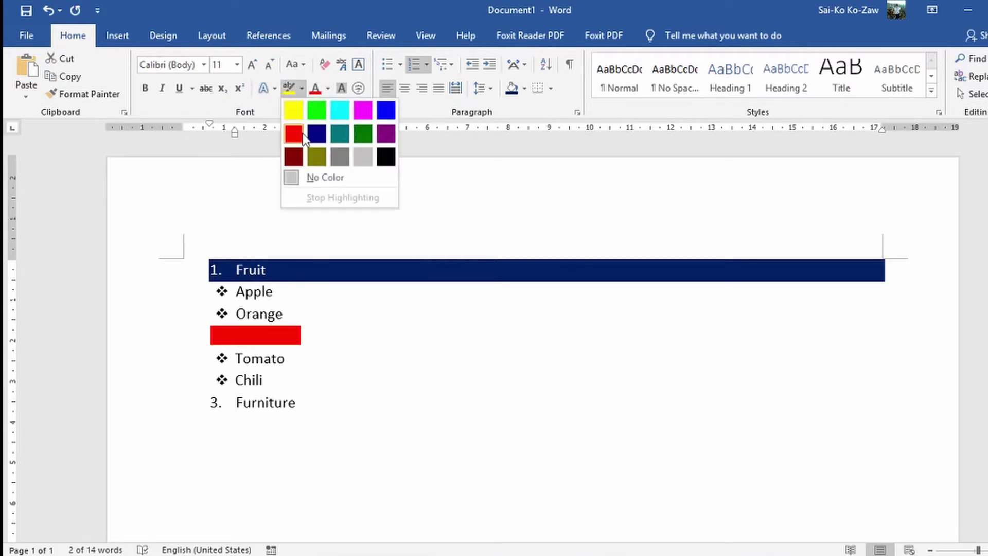
click(293, 130)
click(311, 331)
key(ctrl+z)
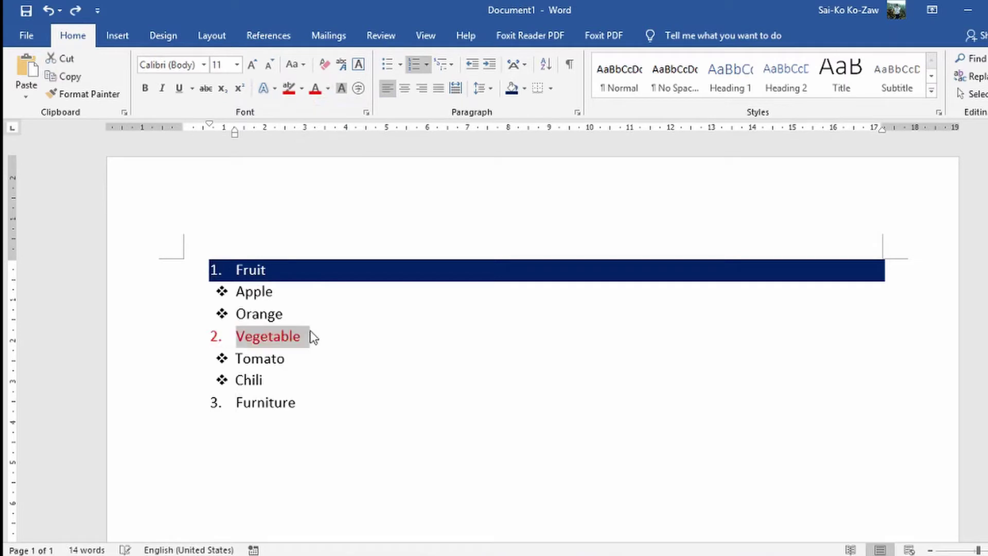
click(260, 336)
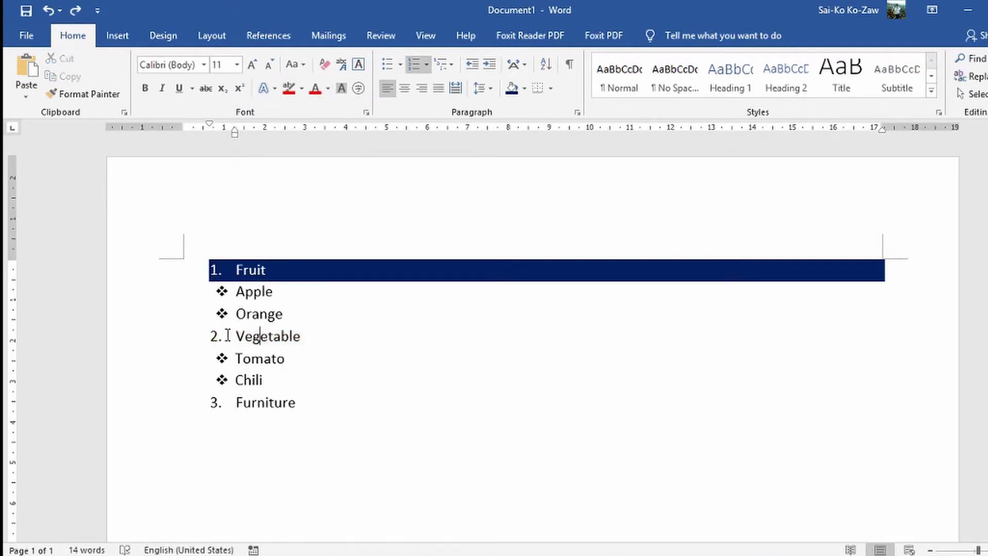
Step: Apply the dark navy paragraph shading to the Vegetable and Furniture lines
triple_click(429, 335)
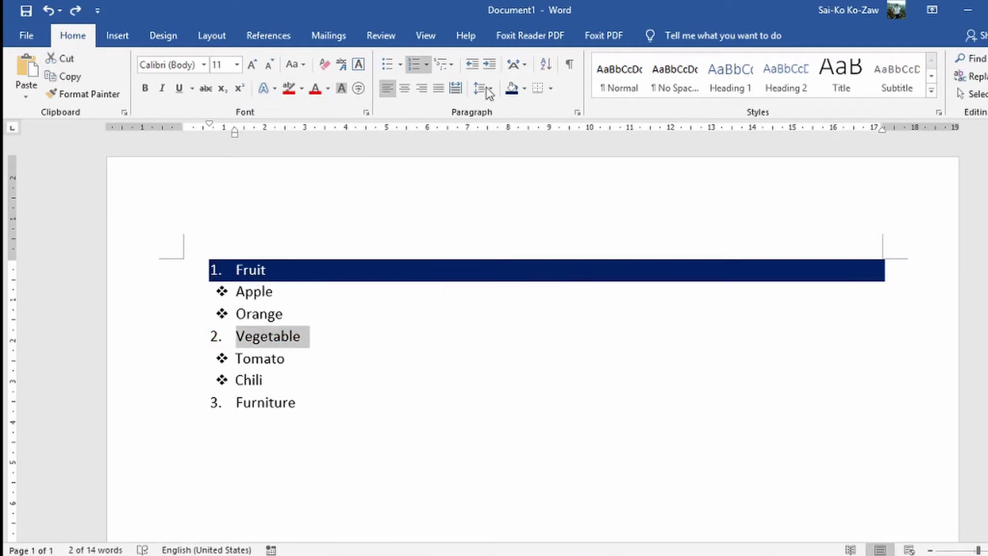
click(511, 86)
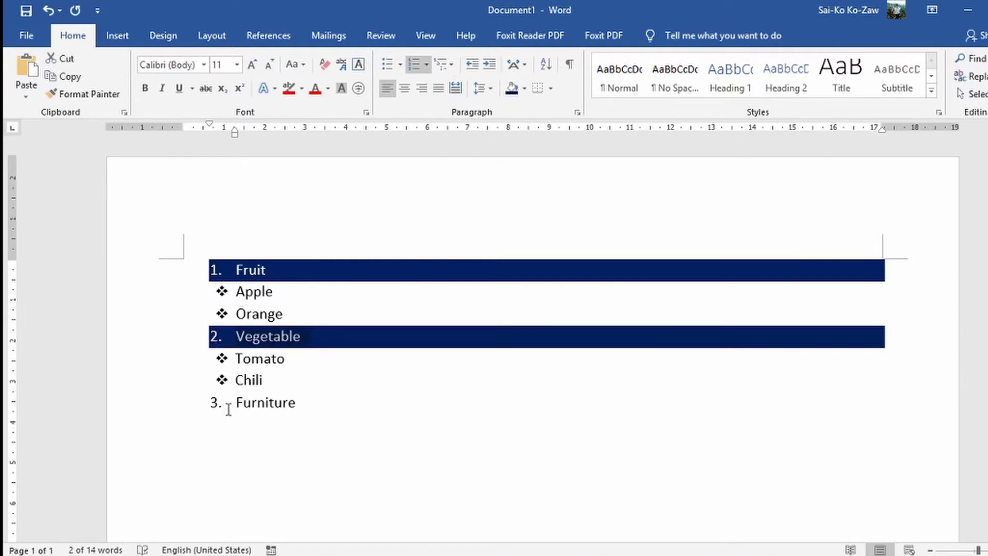
drag(235, 402, 297, 394)
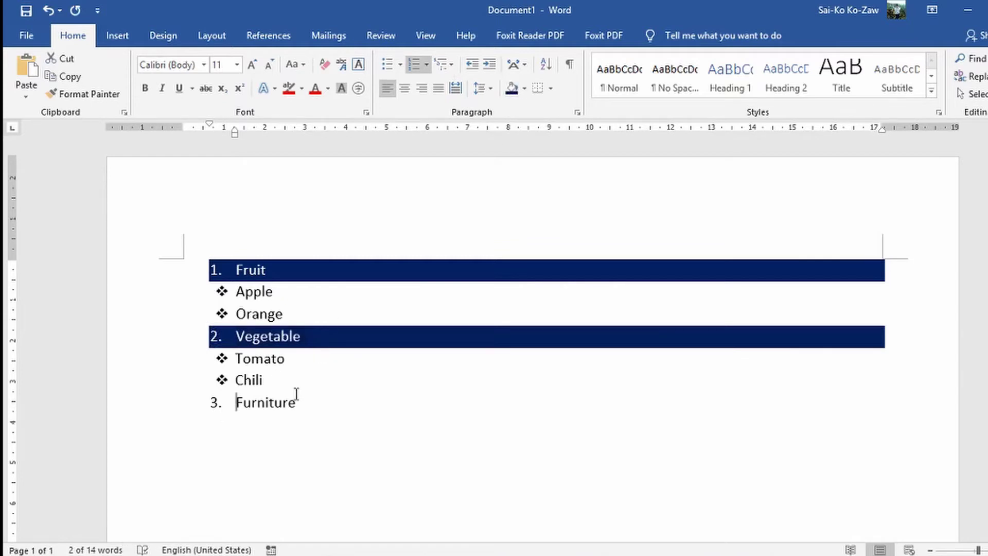
click(511, 87)
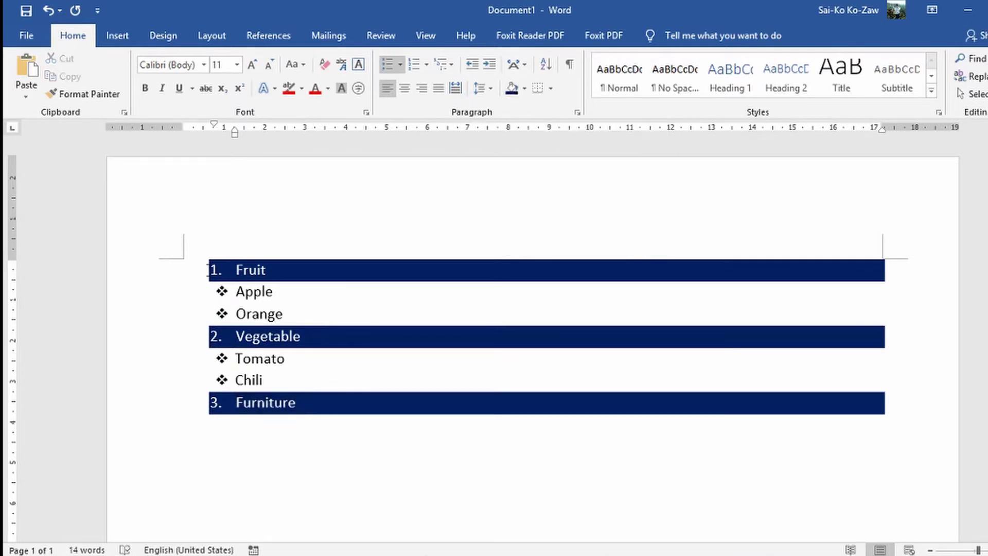
Step: Apply All Borders to the Apple, Orange, Tomato and Chili lines
drag(235, 289, 703, 414)
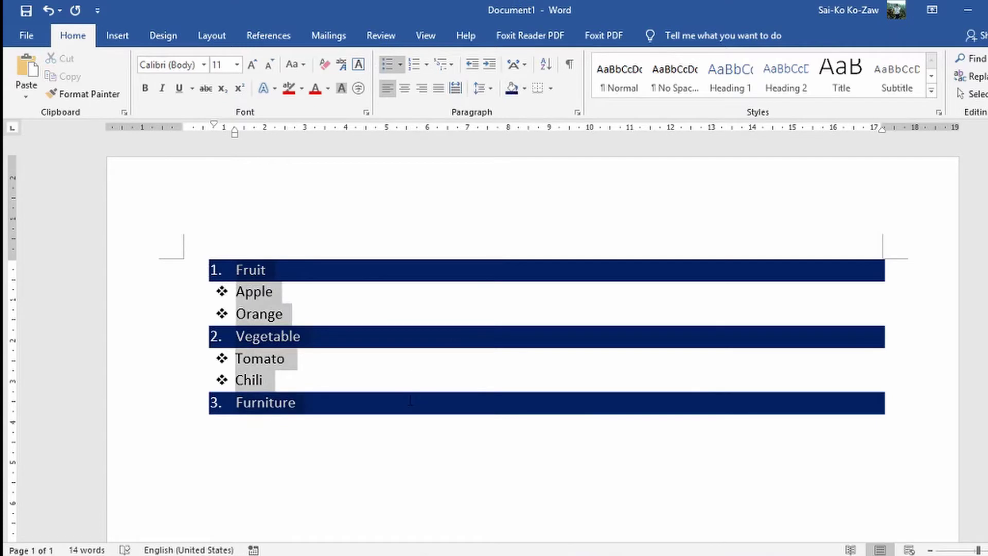
click(550, 88)
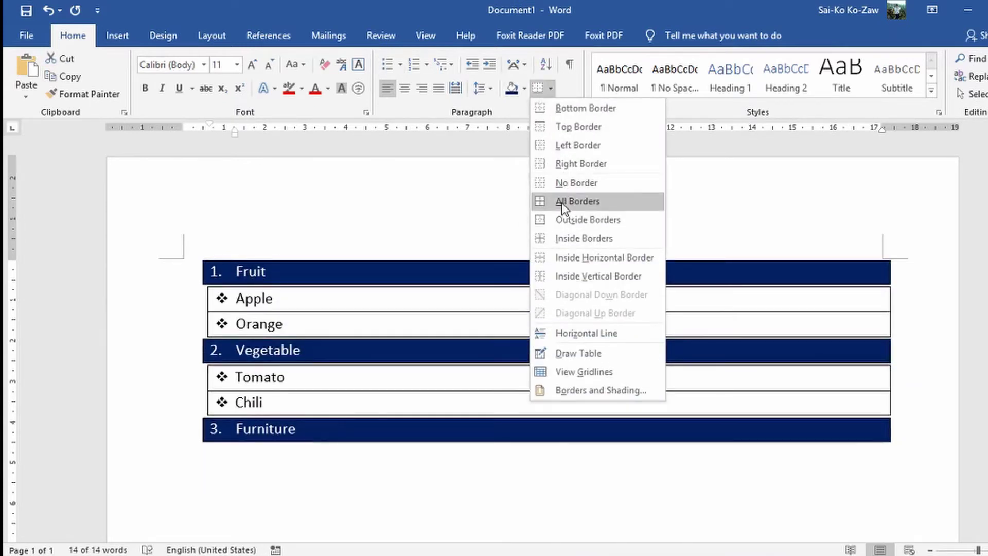
click(562, 204)
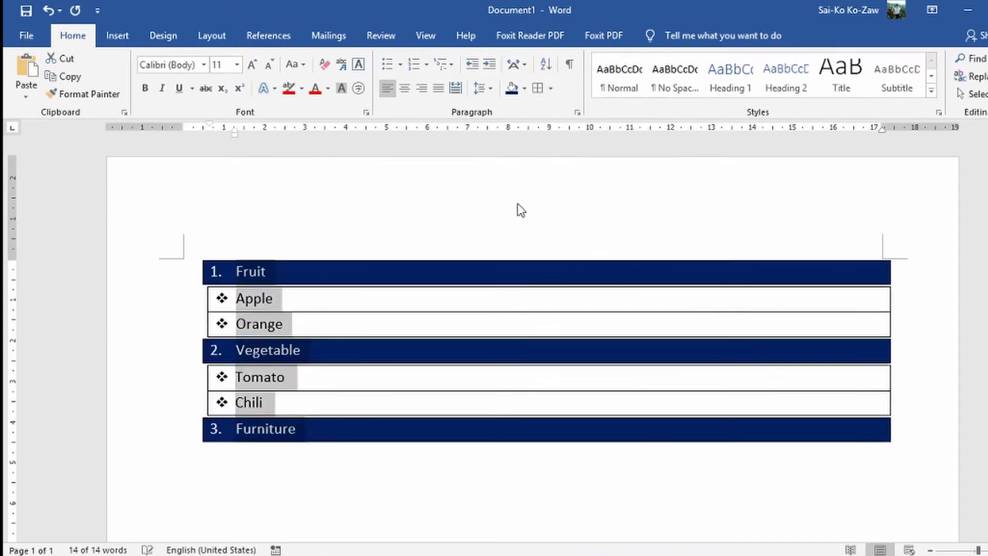
click(302, 268)
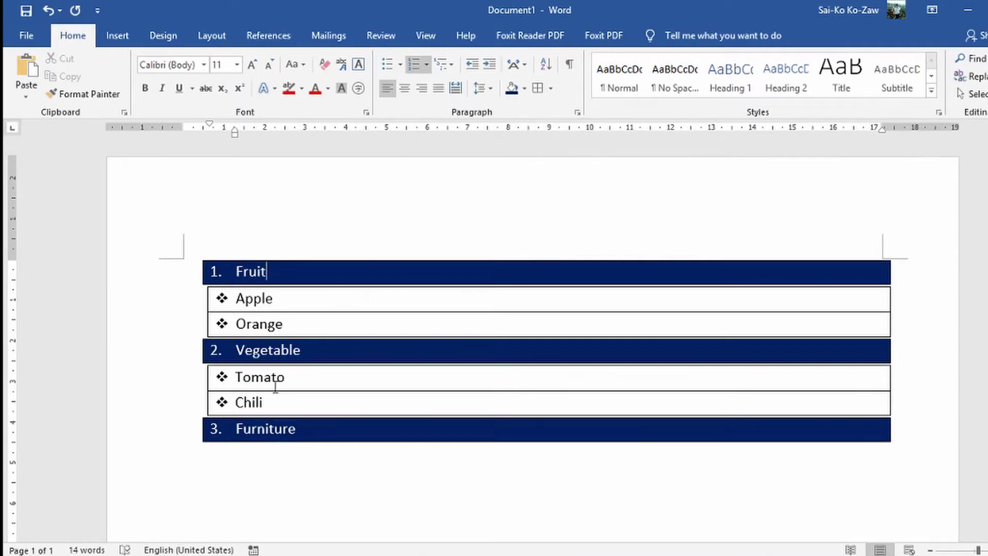
Step: Add a four-diamond bulleted Table item below Furniture, aligned with the other bullets
click(314, 431)
key(Return)
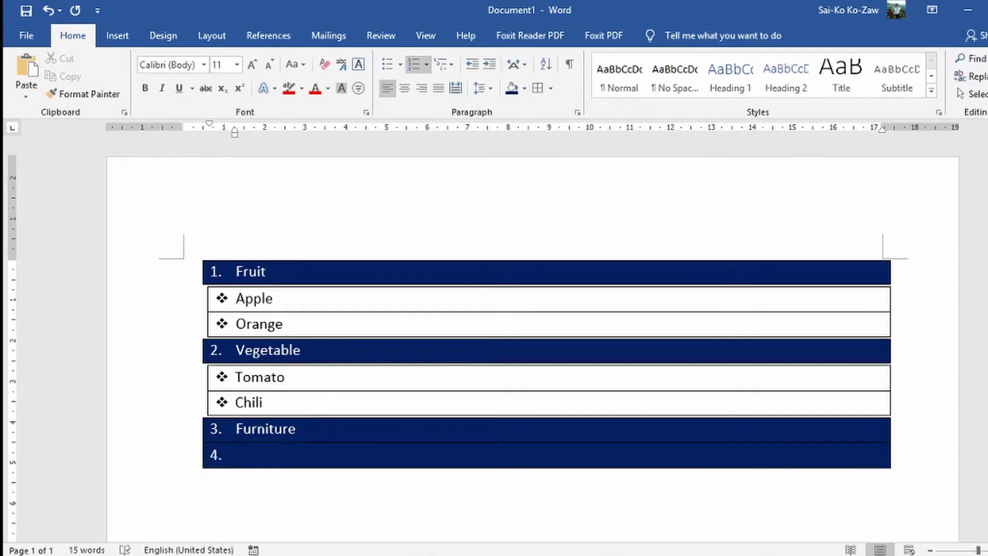
key(BackSpace)
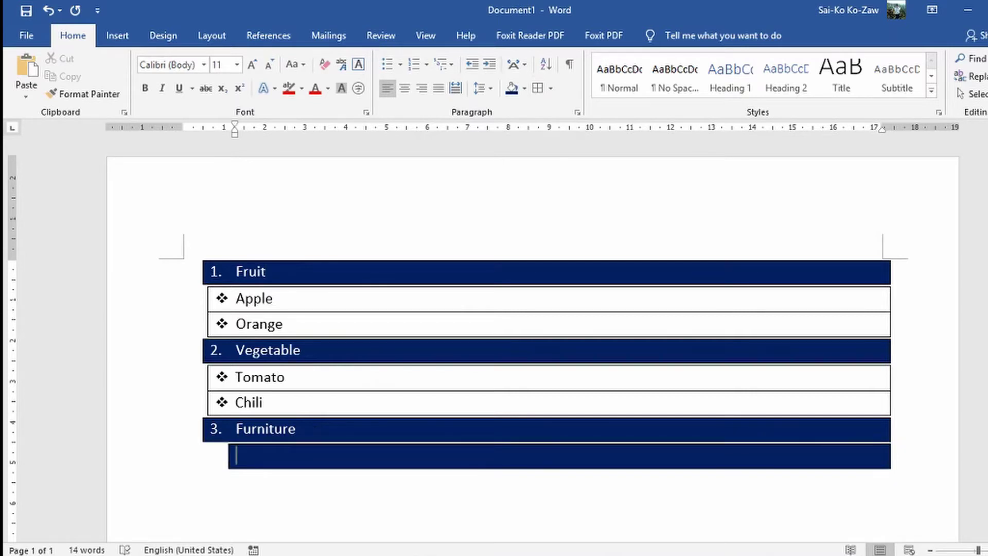
click(401, 64)
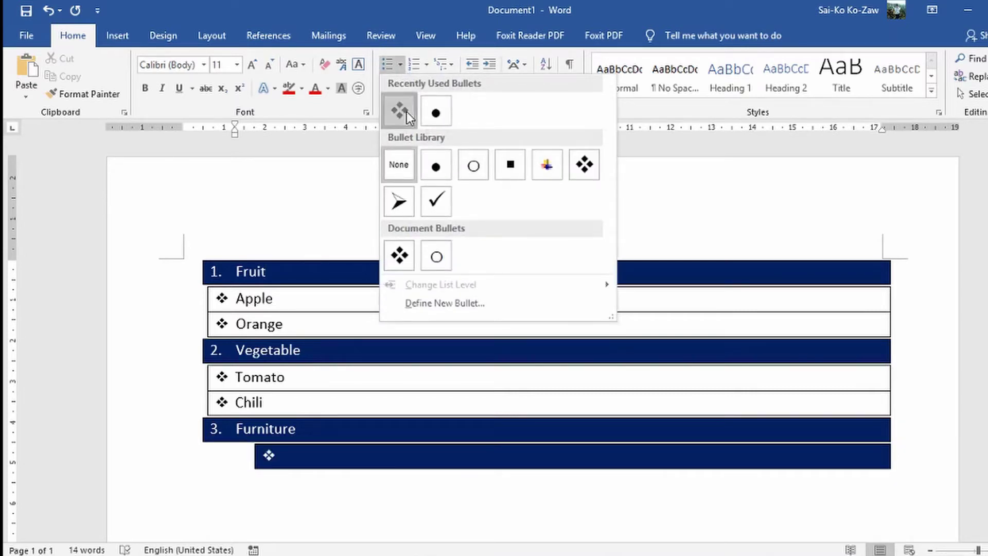
click(407, 113)
drag(261, 123, 217, 128)
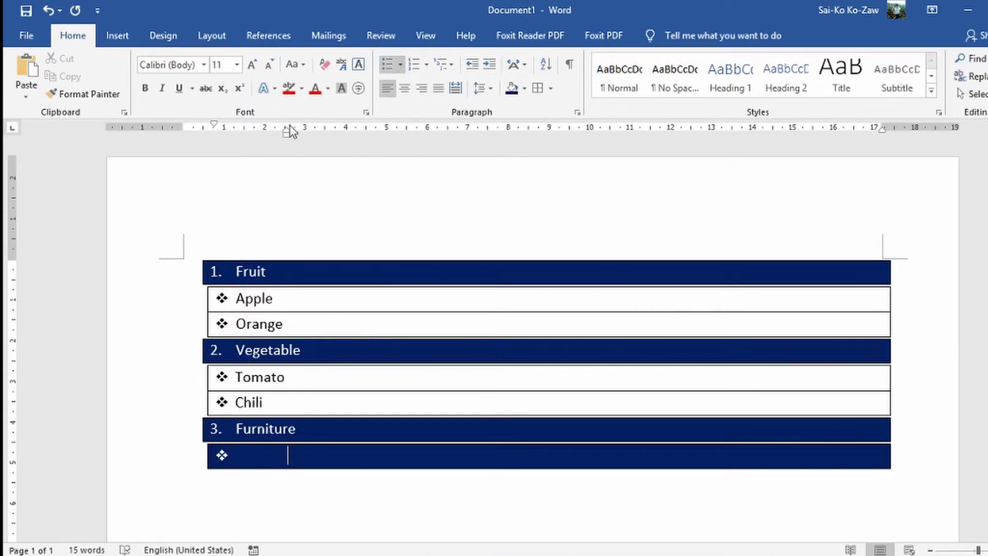
drag(286, 132, 235, 131)
text(table)
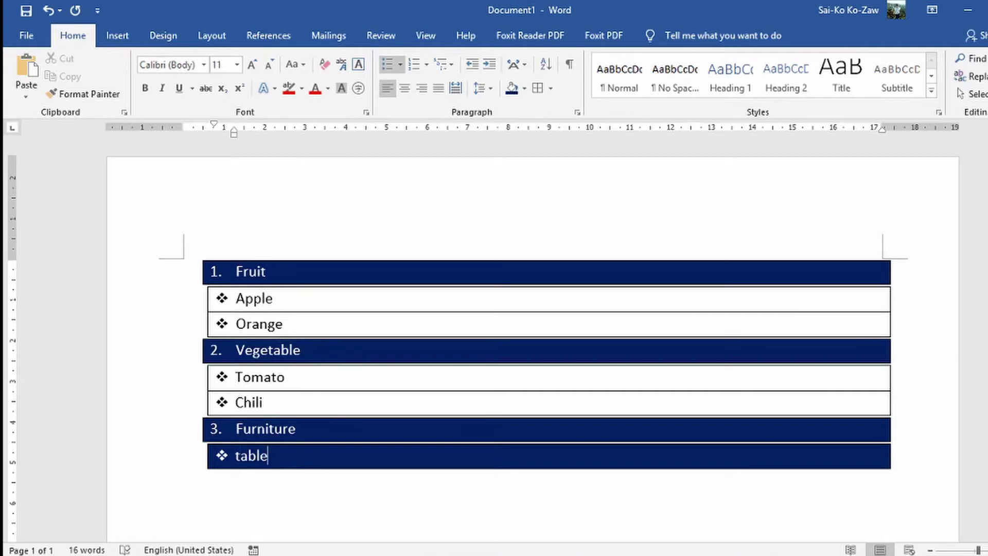
key(Return)
Step: Delete the empty row below Table and set the Table line's shading to No Color
key(BackSpace)
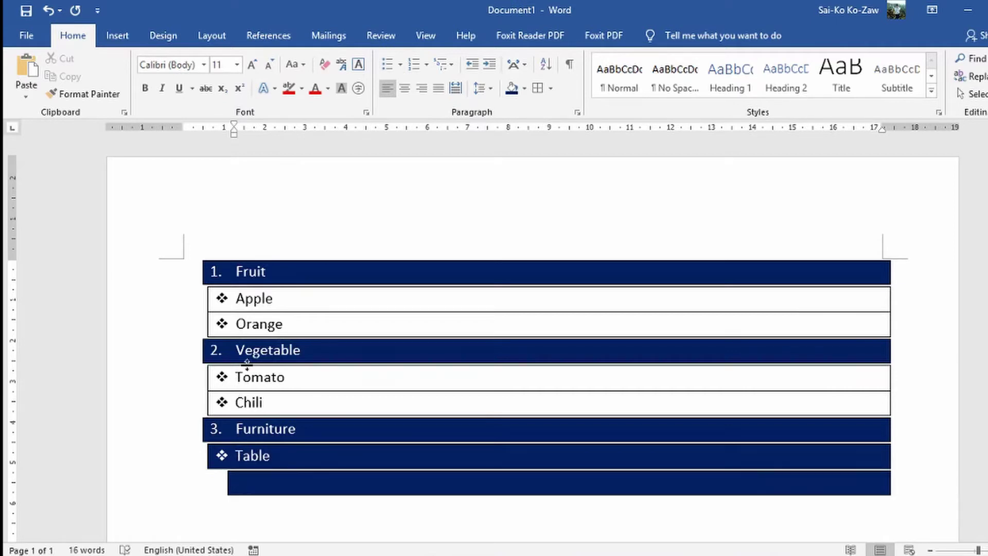
key(BackSpace)
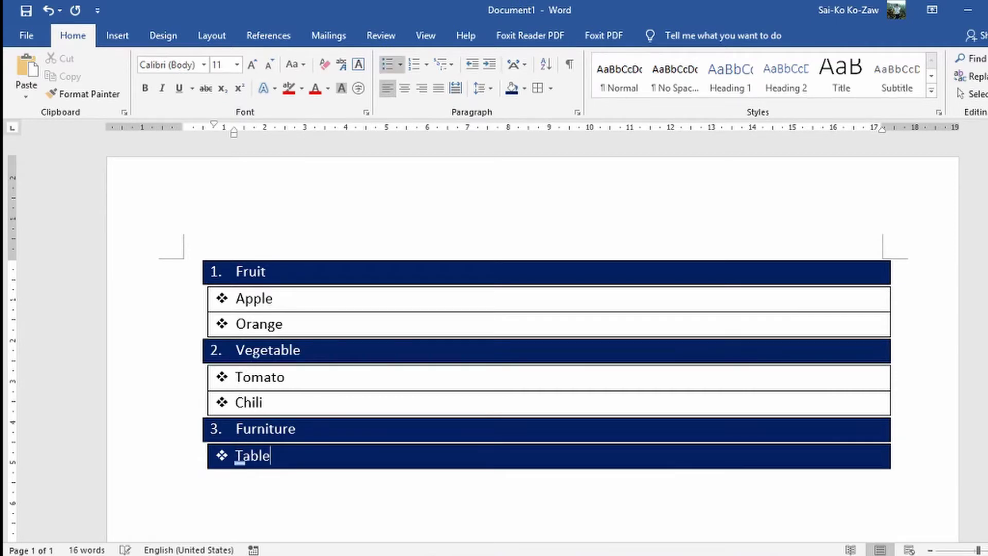
mouse_move(240, 455)
drag(240, 456, 242, 428)
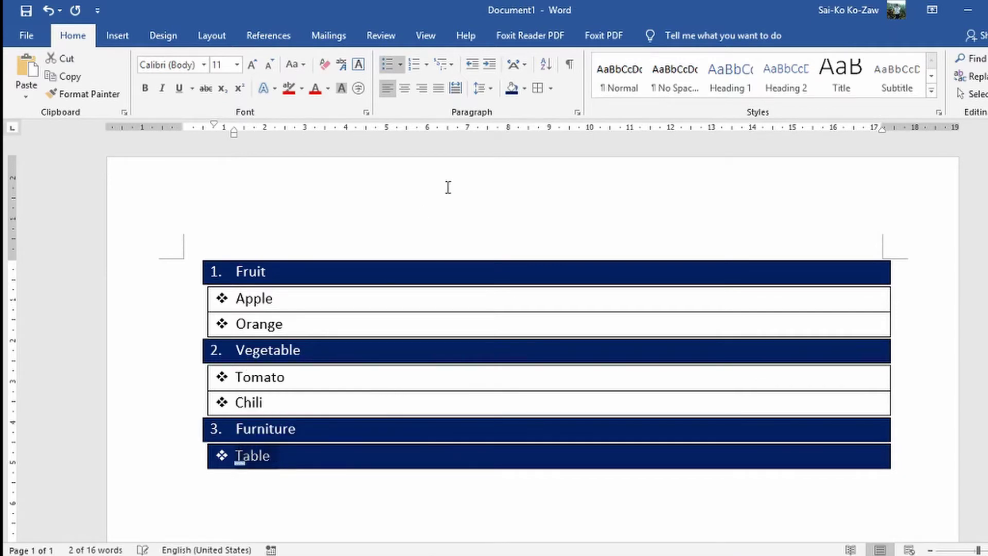
click(525, 89)
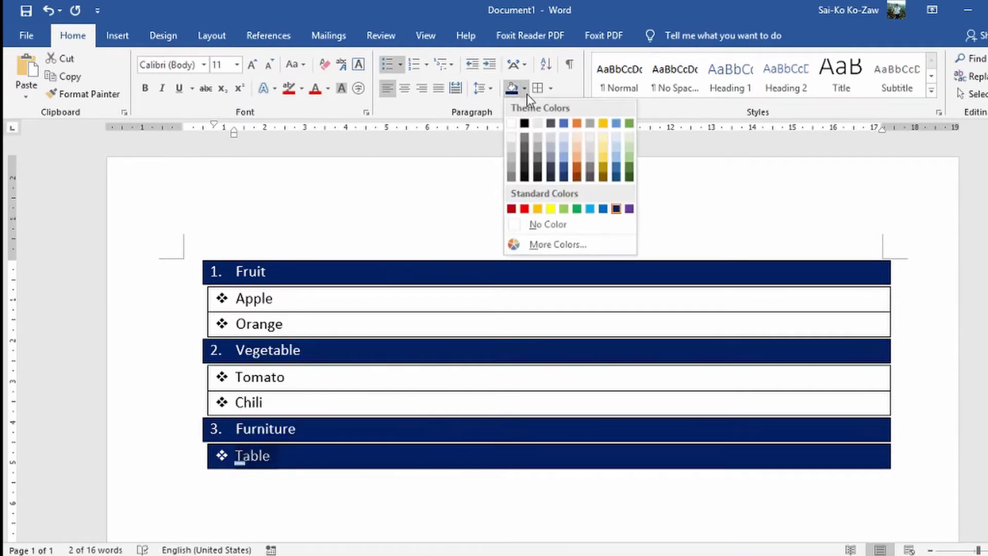
click(541, 225)
click(278, 402)
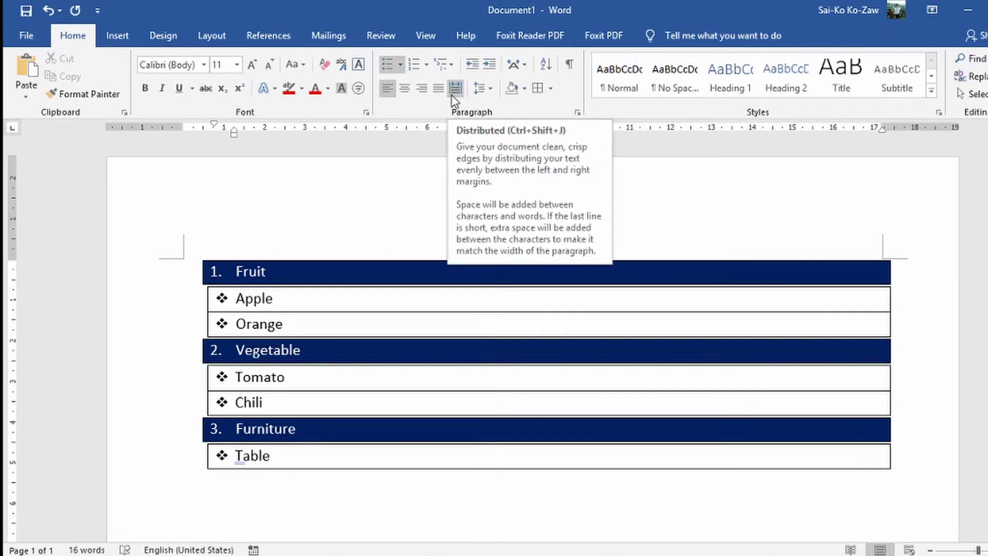
Step: Type 'I am going to my company' on a new line below the list
scroll(391, 320, down, 5)
click(281, 337)
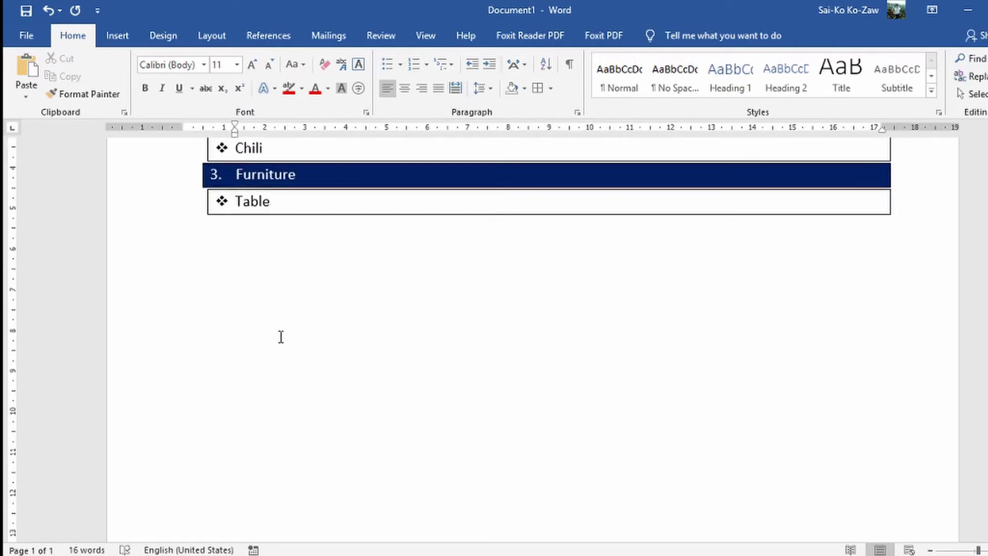
key(Return)
text(I am)
text( going to w)
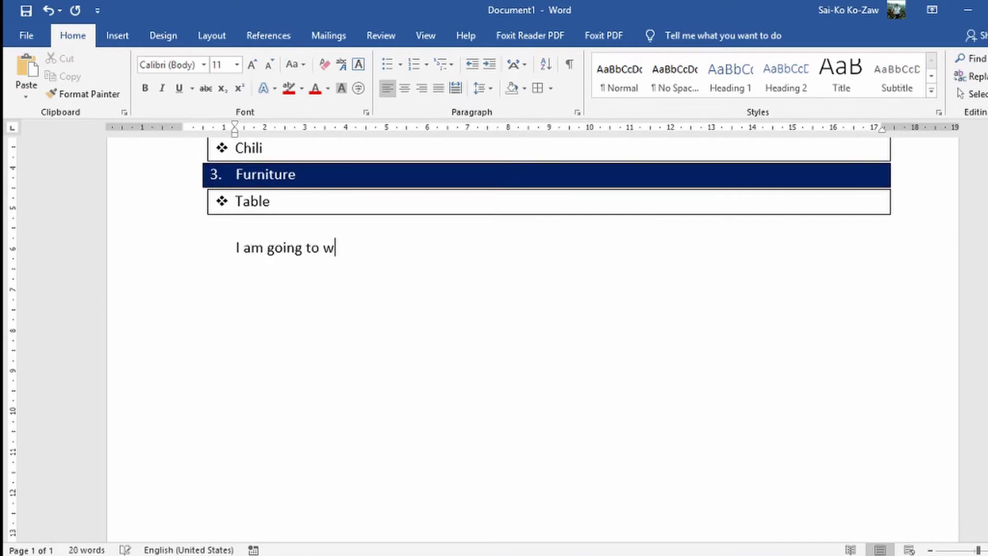
key(BackSpace)
text(my c)
text(ompany)
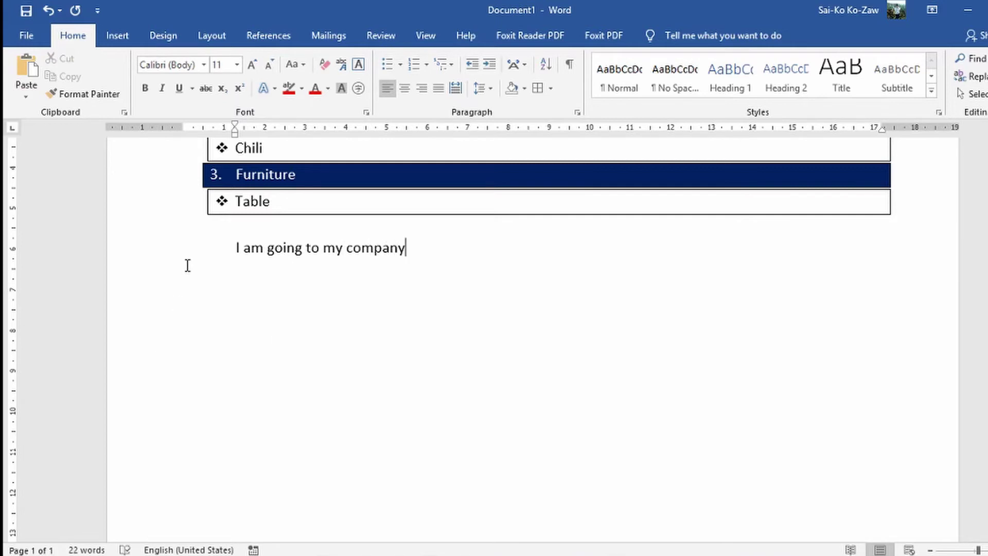
Step: Apply Distributed alignment to the sentence and start a new line below it
click(230, 256)
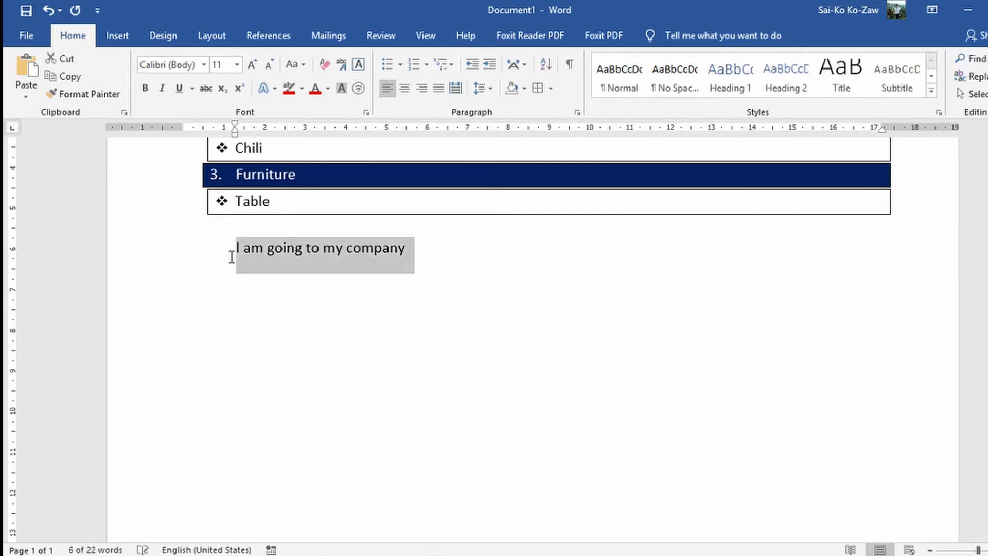
click(456, 89)
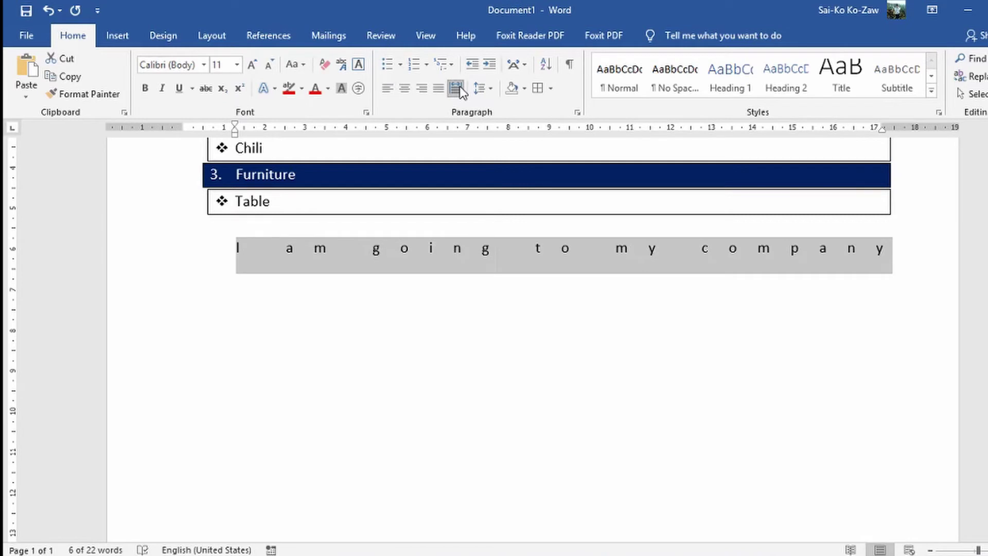
drag(234, 125, 188, 125)
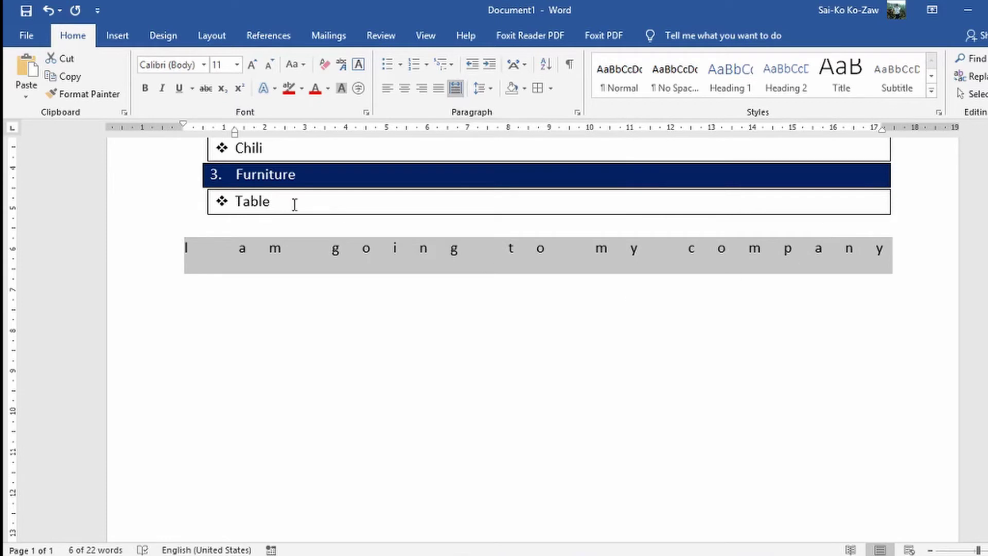
click(455, 89)
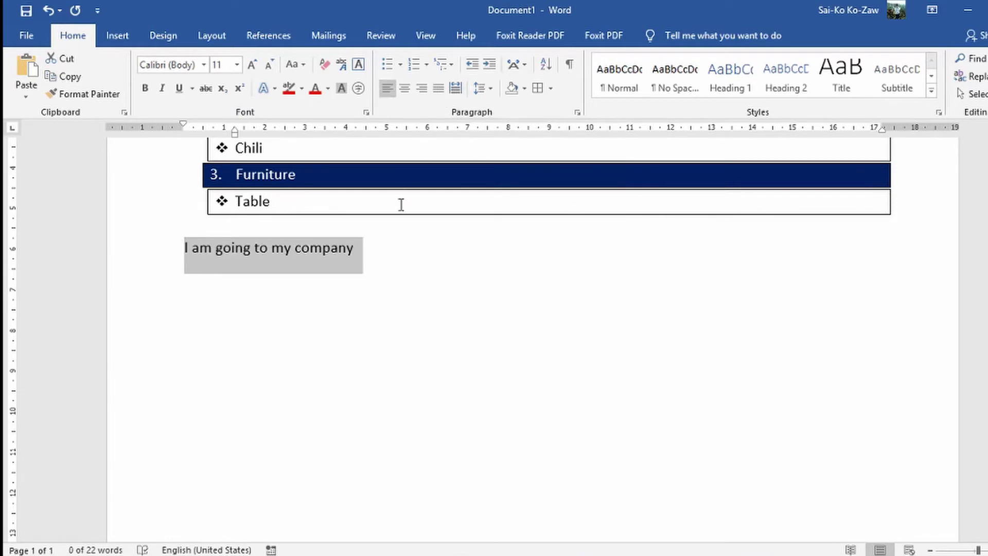
click(455, 90)
click(895, 249)
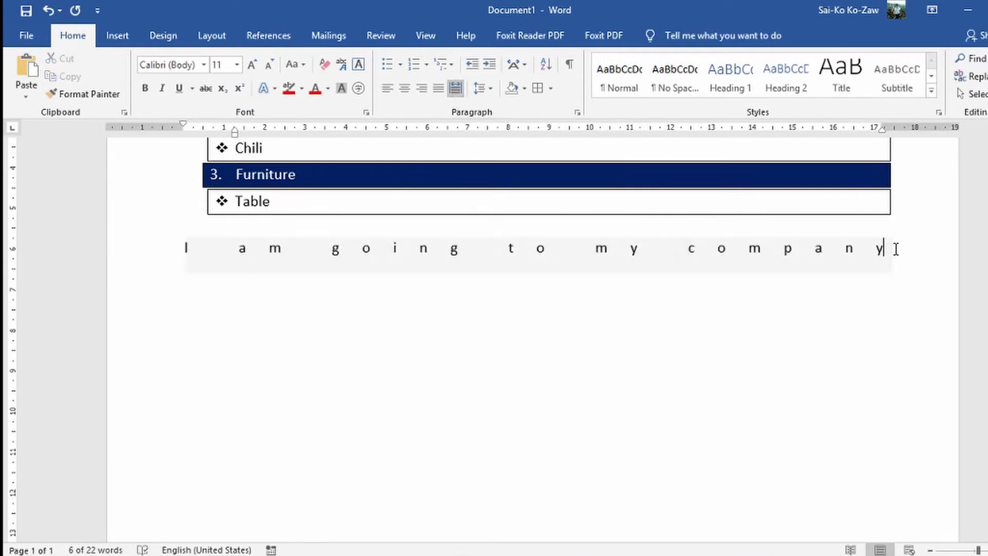
text(\)
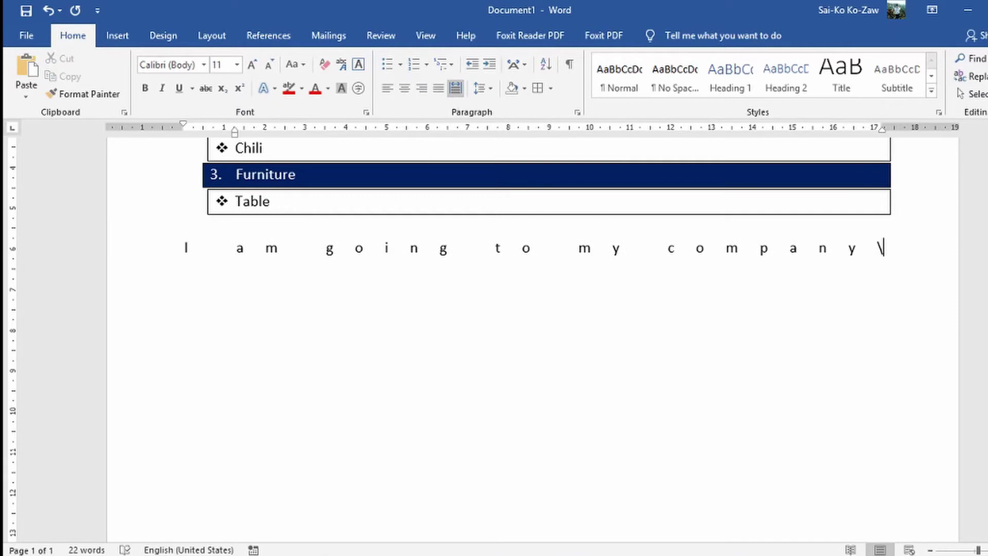
key(BackSpace)
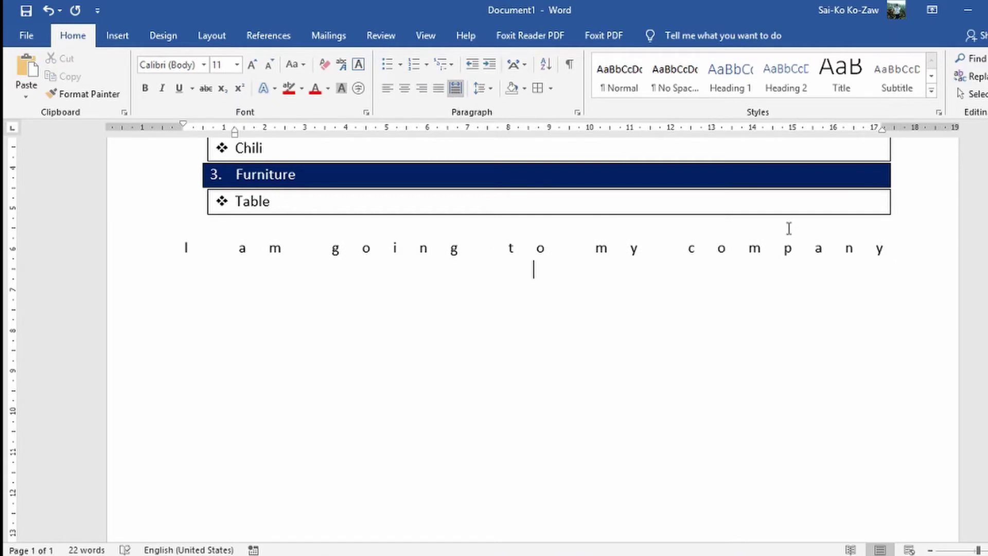
key(Return)
key(ctrl+l)
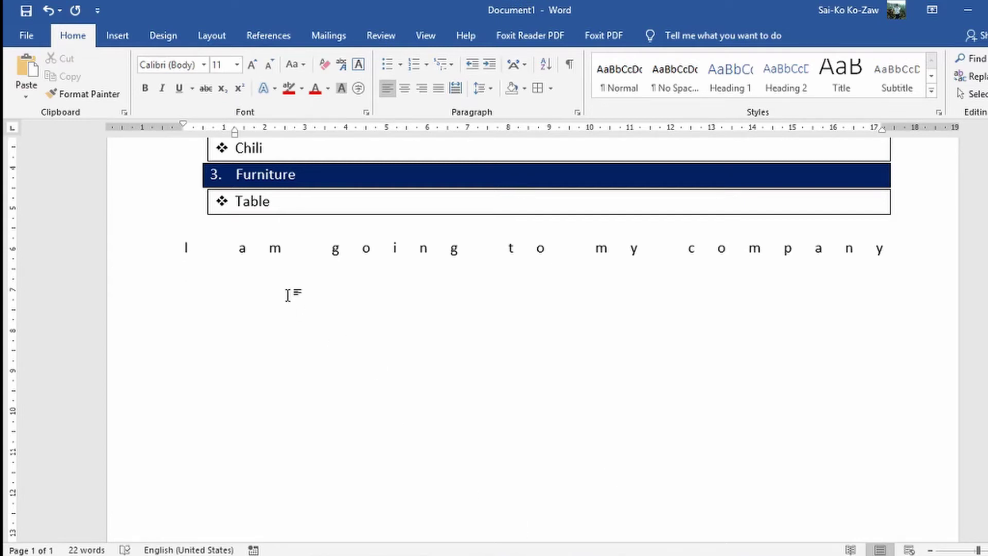
Step: Type 'I am a company staff and I am taking care of my role and responsibility' and select it
text(I am a)
text( company sta)
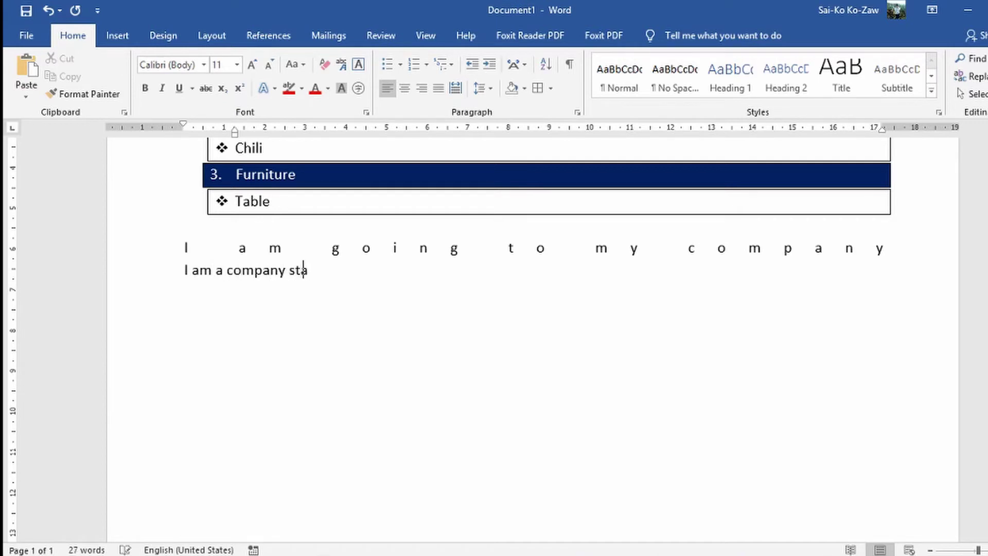
text(ff)
text( and)
text( I am t)
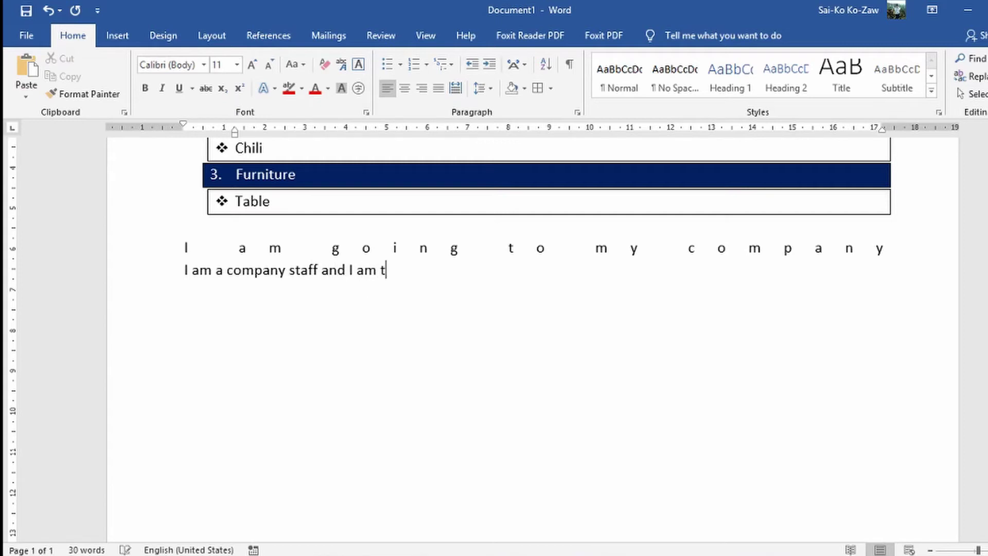
text(aking care )
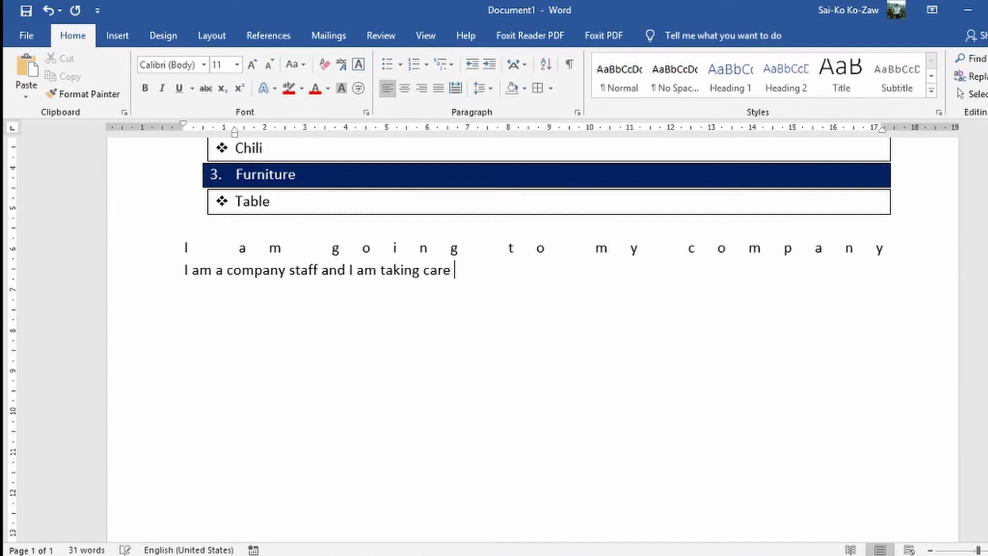
text(of the)
key(BackSpace)
key(BackSpace)
key(BackSpace)
text(my)
text( role and r)
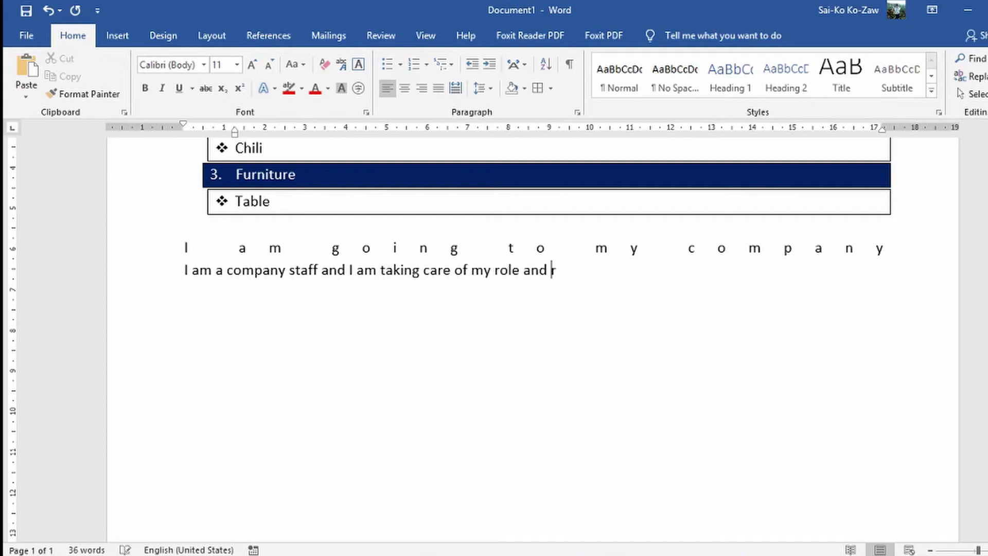
text(esponsibl)
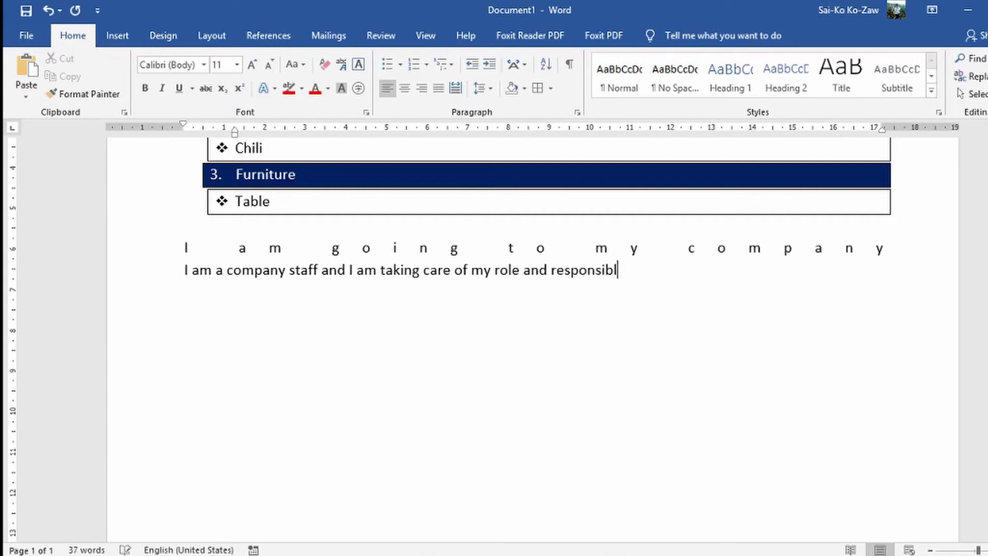
key(BackSpace)
text(ility)
mouse_move(648, 269)
mouse_down()
mouse_move(183, 249)
mouse_move(168, 272)
mouse_up()
key(ctrl+c)
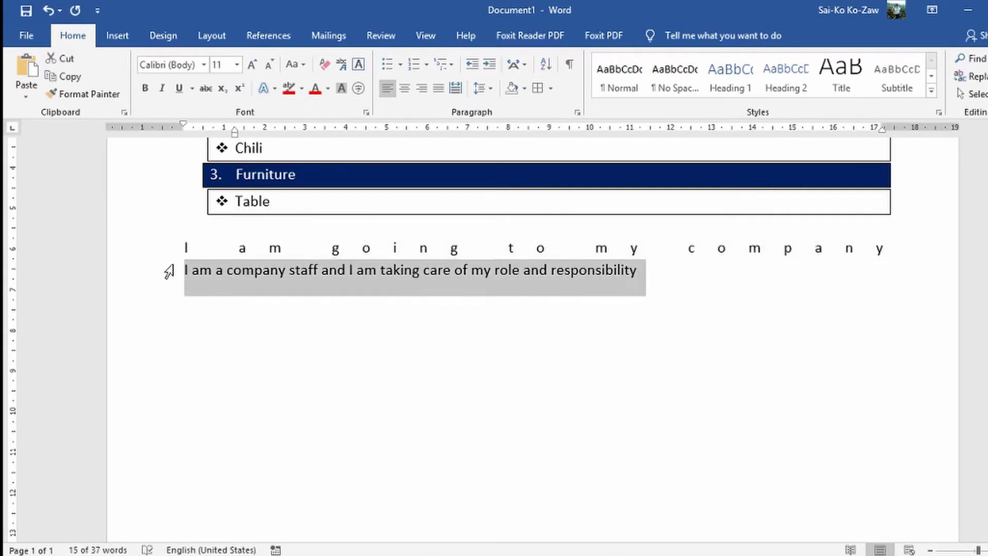
key(Right)
Step: End the sentence with a period and paste copies of it after it
text(.)
key(ctrl+v)
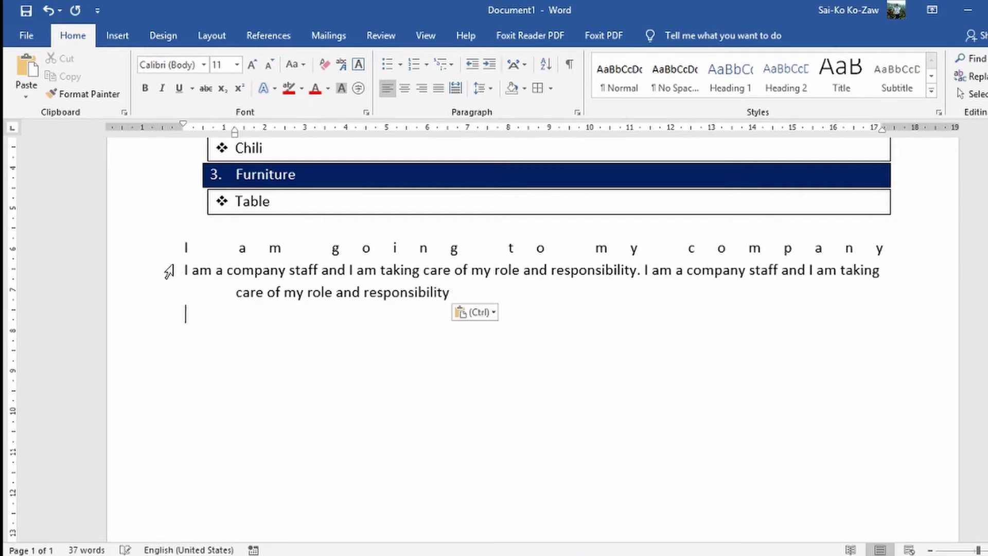
key(ctrl+v)
key(ctrl+v)
key(ctrl+v)
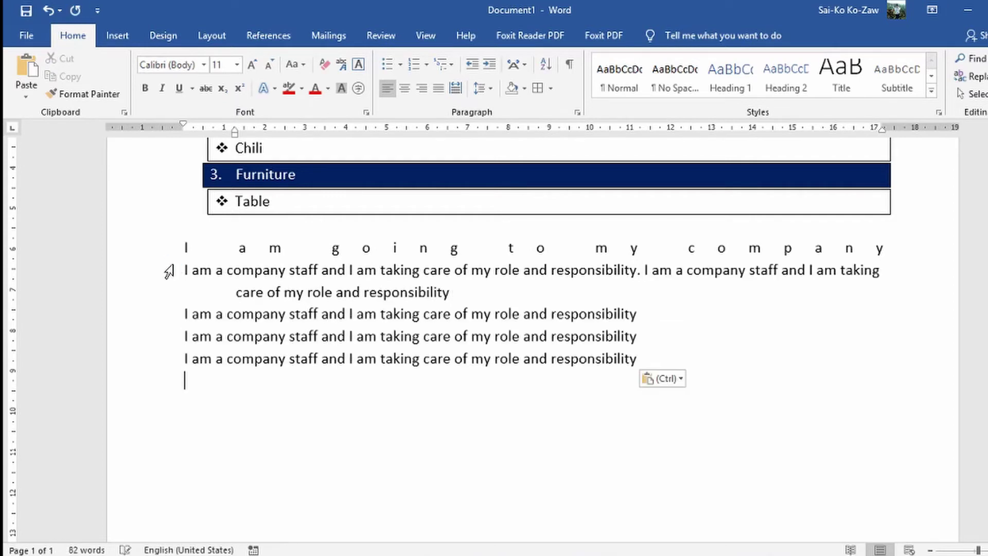
key(ctrl+v)
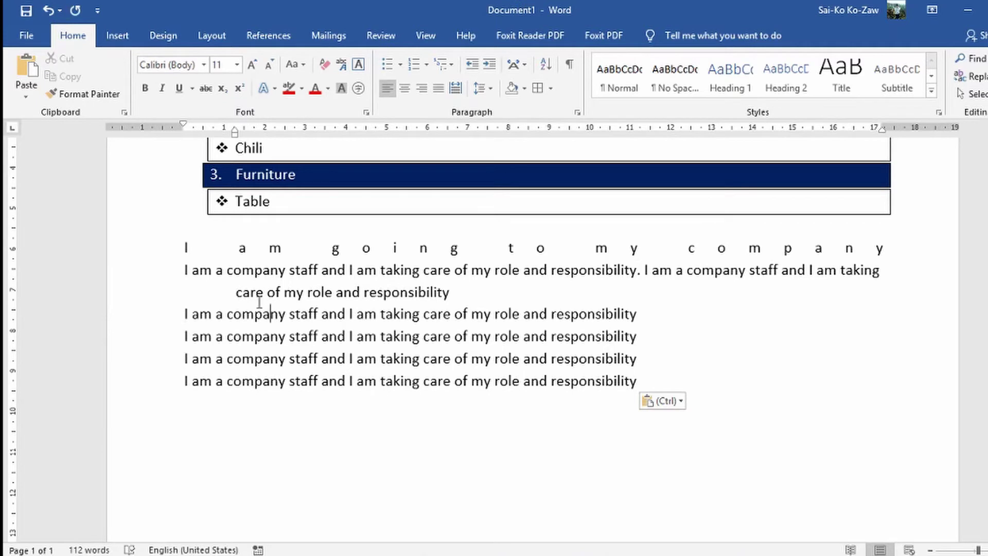
Step: Reset the next line to Normal style and join it to the previous line with a period
click(233, 292)
drag(235, 132, 180, 137)
key(ctrl+z)
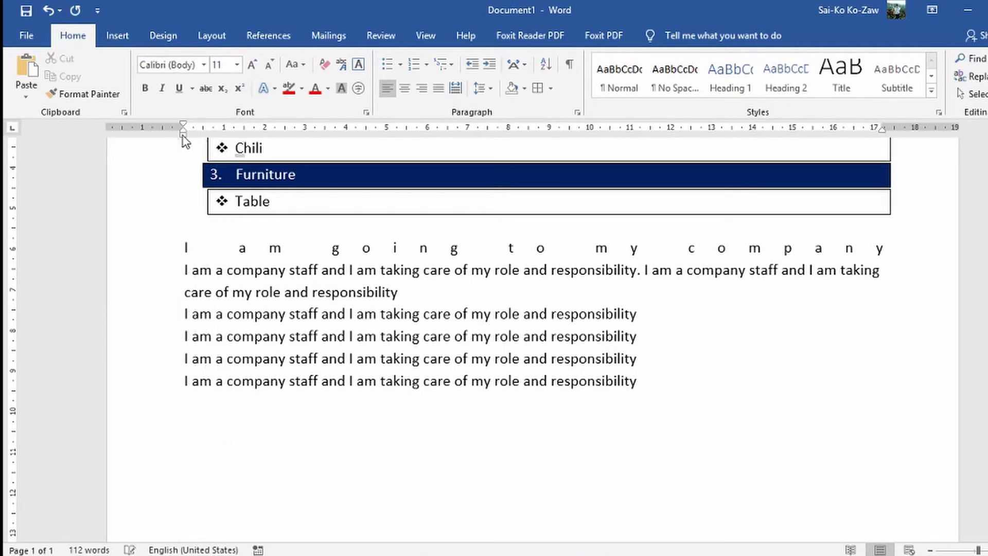
click(192, 313)
key(ctrl+q)
key(BackSpace)
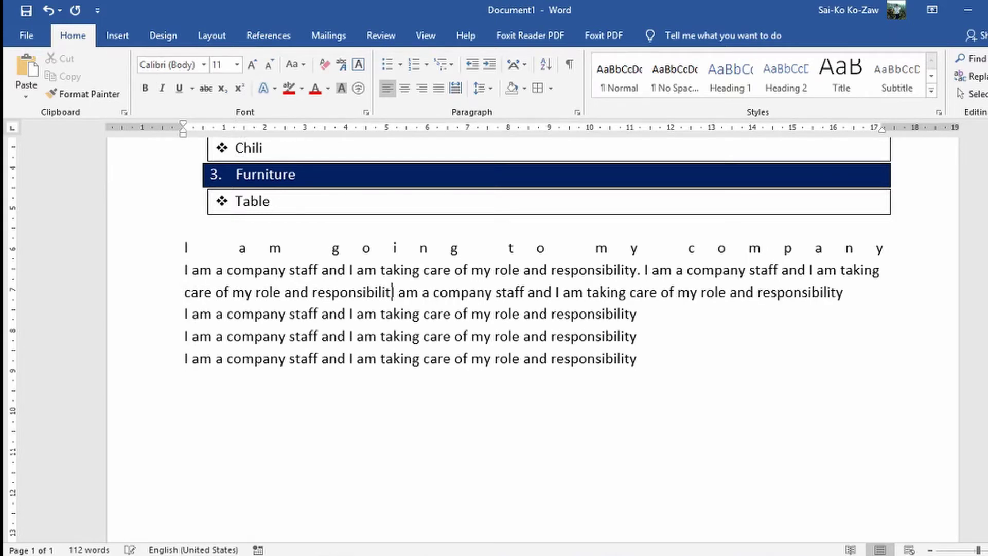
key(ctrl+z)
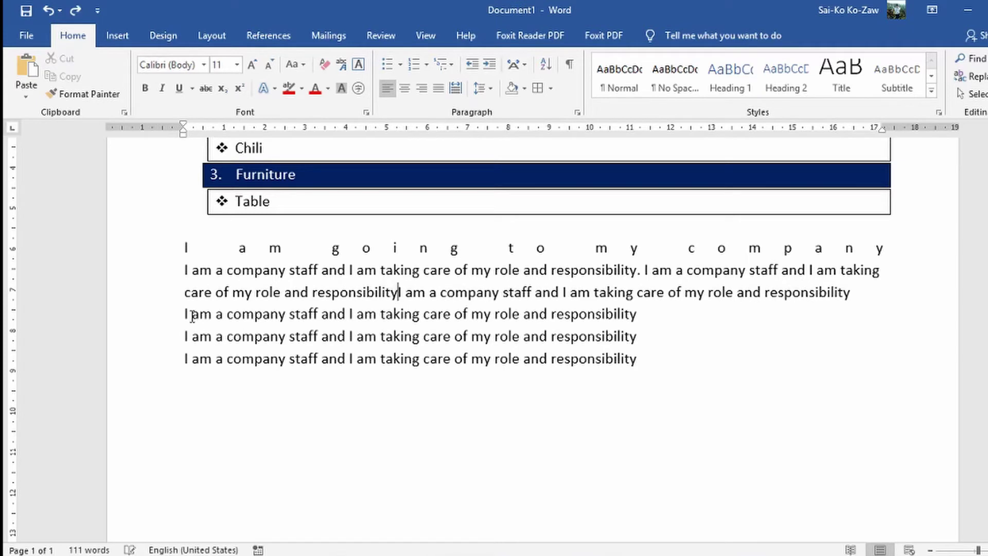
text(.)
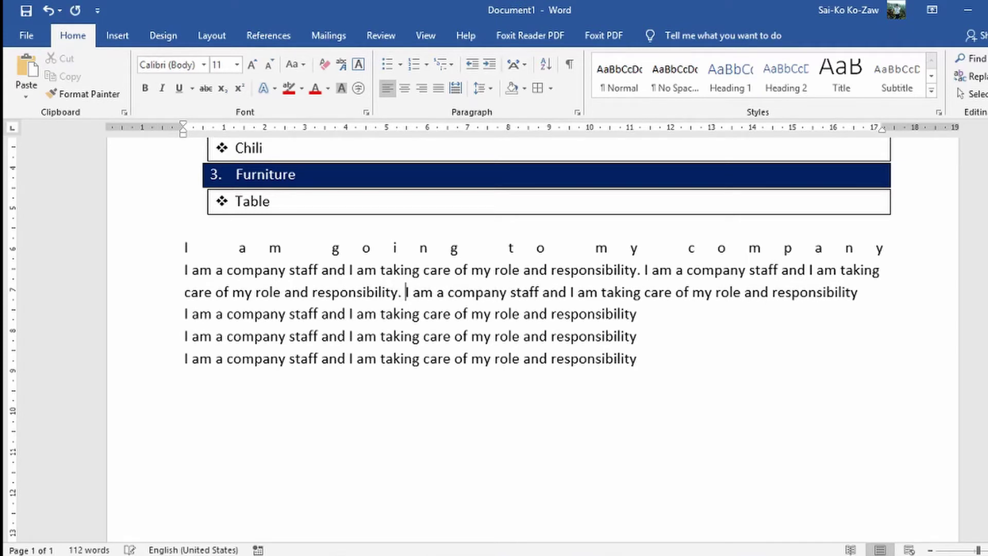
Step: Join the fourth line, add a period after 'responsibility', and remove the paragraph's hanging indent
click(186, 337)
key(BackSpace)
key(BackSpace)
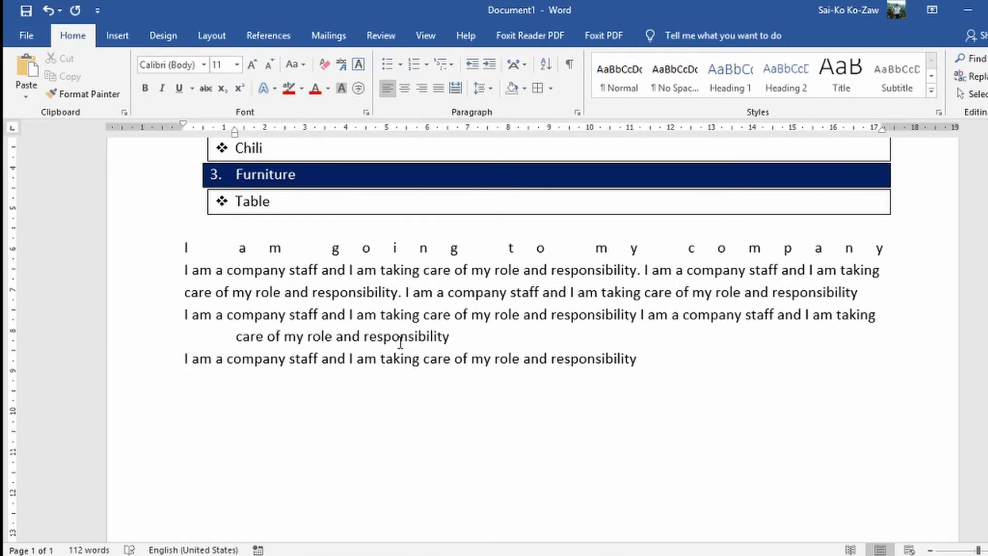
key(BackSpace)
text(.)
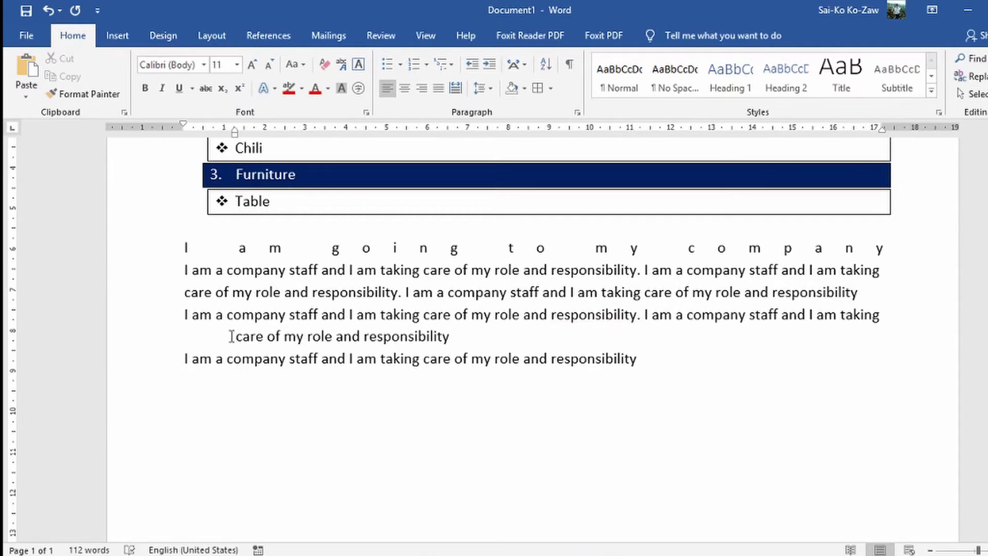
key(BackSpace)
key(BackSpace)
key(ctrl+z)
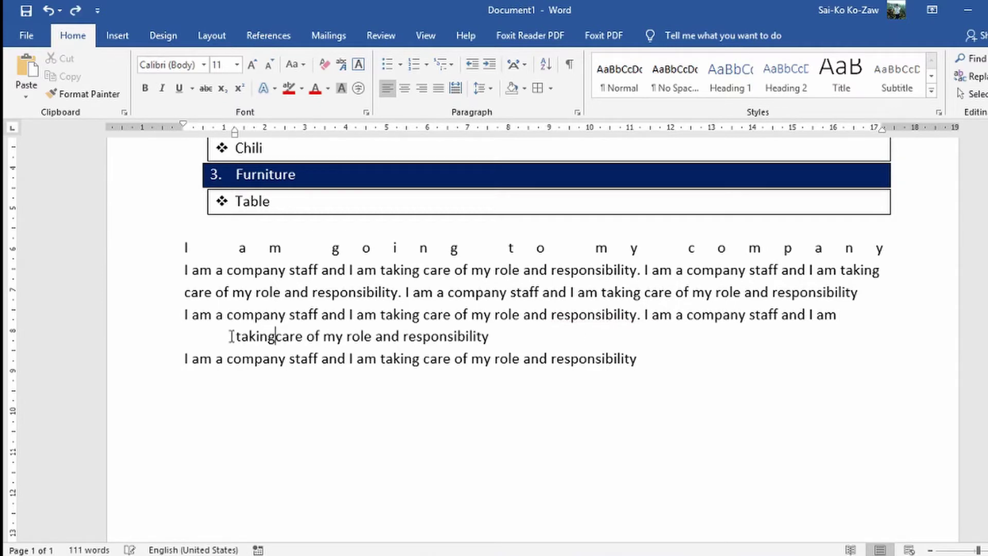
drag(234, 134, 183, 134)
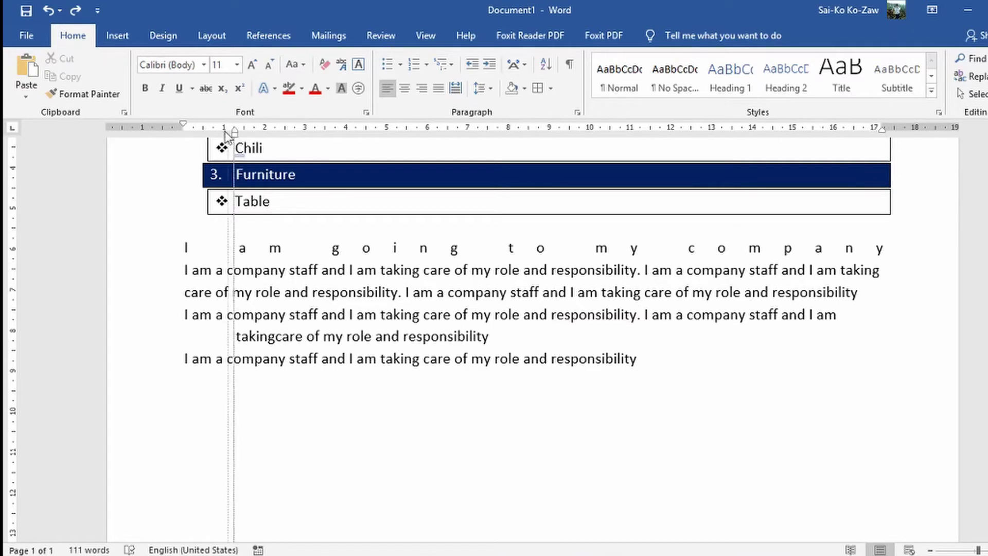
Step: Join the last line into the paragraph, space out 'taking care', and add the closing period
click(185, 358)
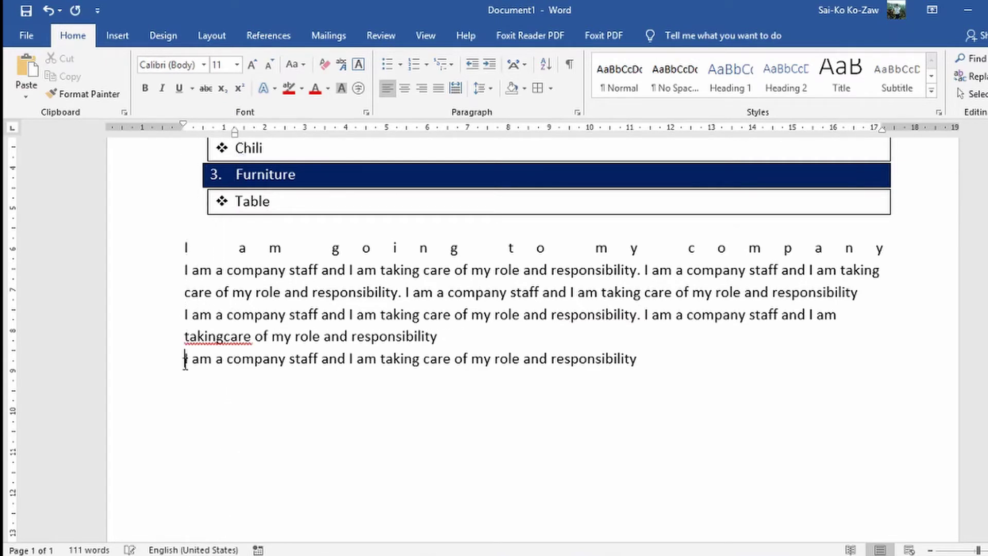
key(Return)
key(BackSpace)
key(BackSpace)
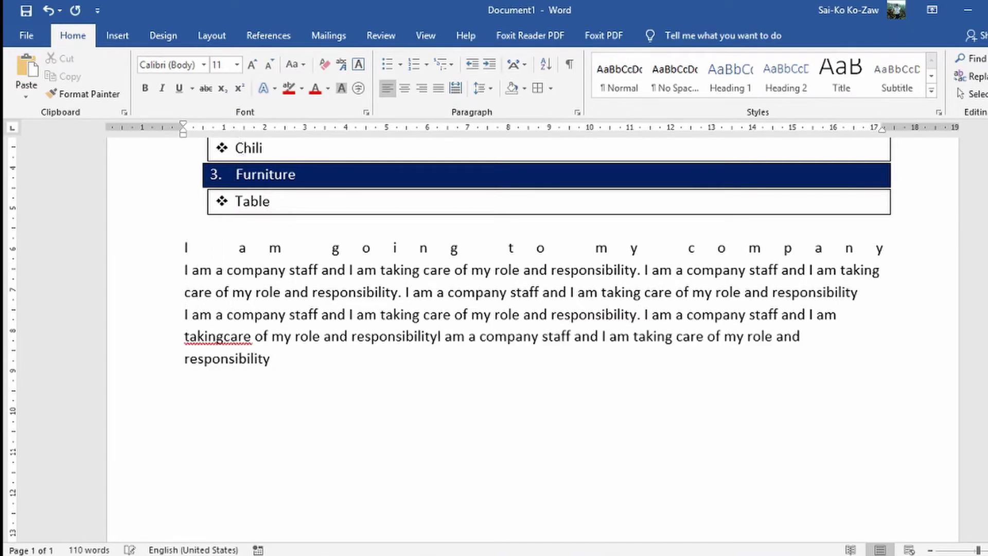
click(223, 336)
click(400, 339)
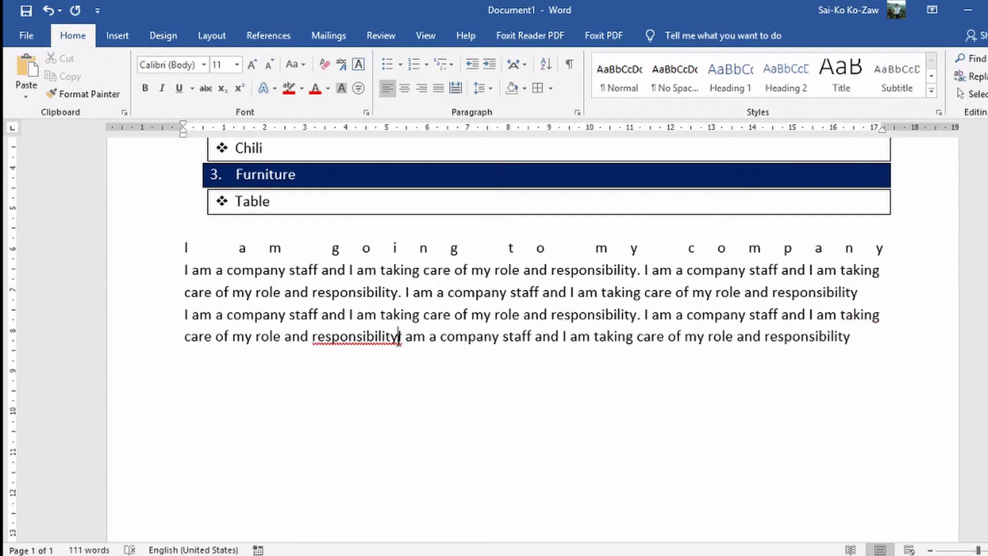
text(.)
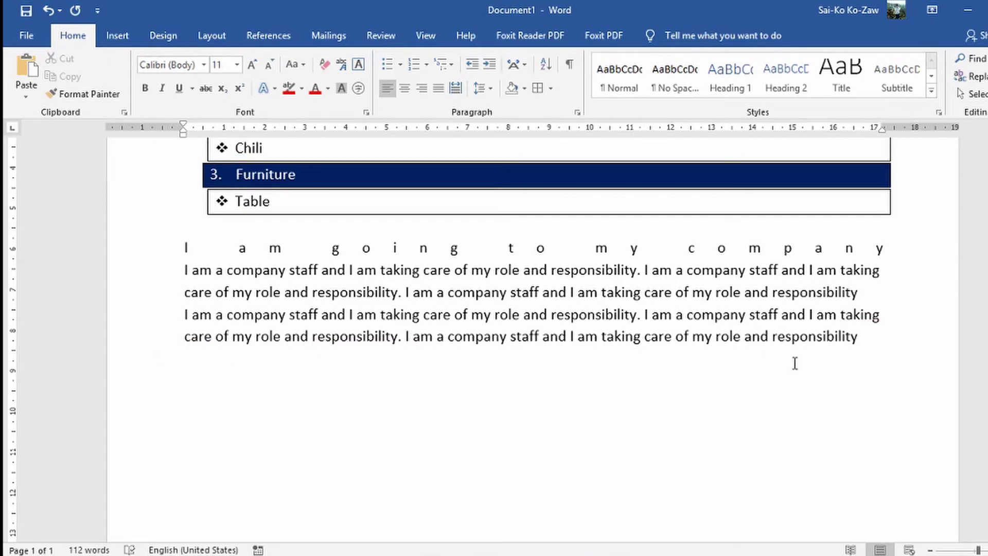
Step: Select both company-staff paragraphs and apply 2.0 line spacing
drag(877, 337, 177, 268)
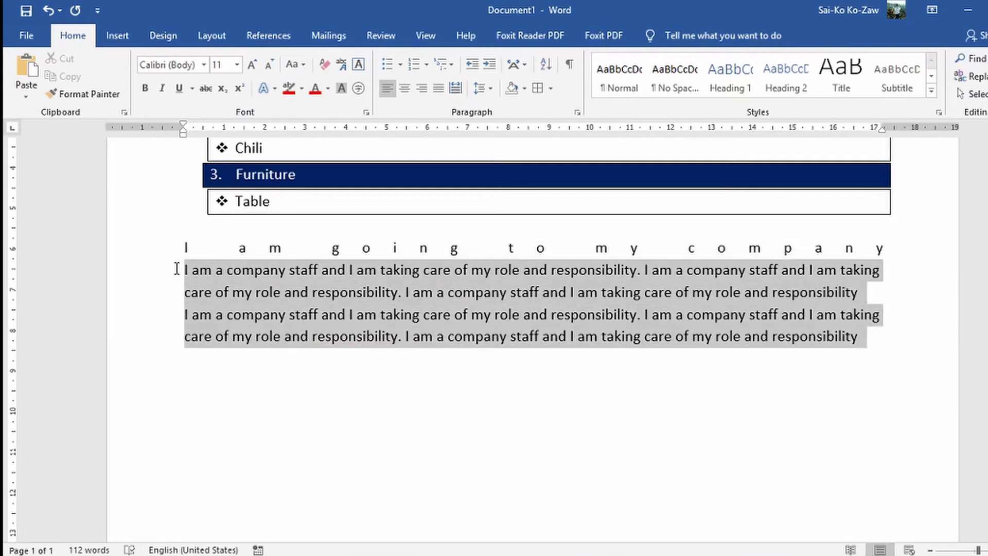
click(491, 92)
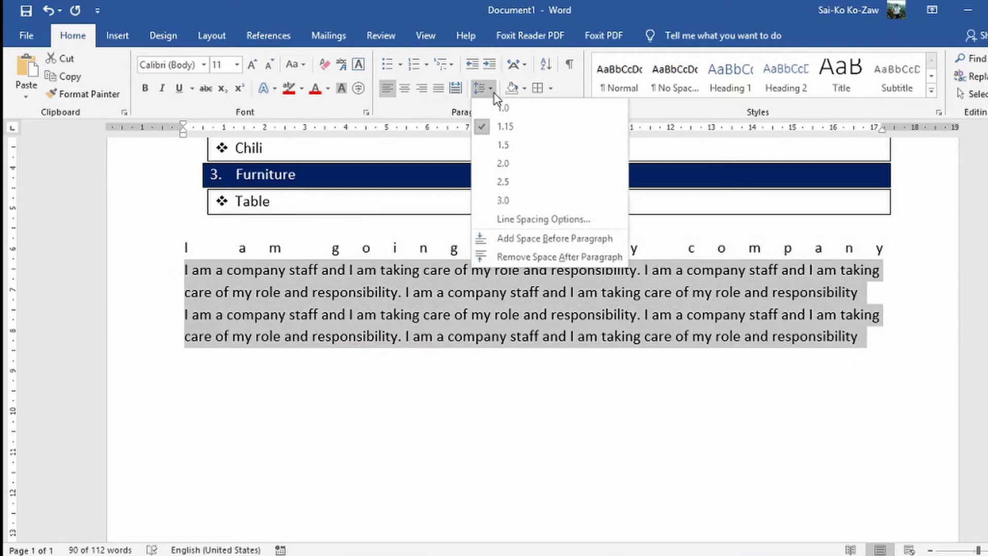
click(493, 93)
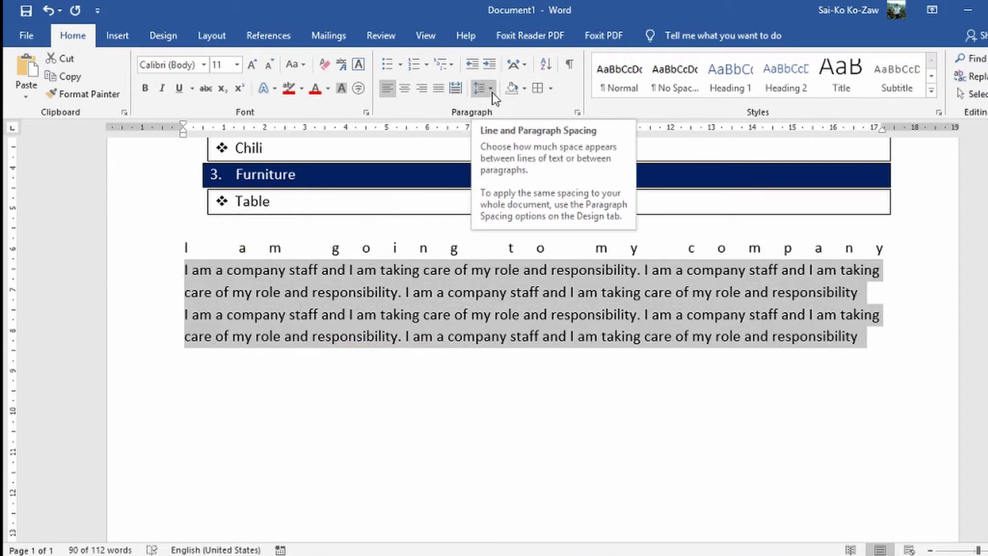
click(492, 91)
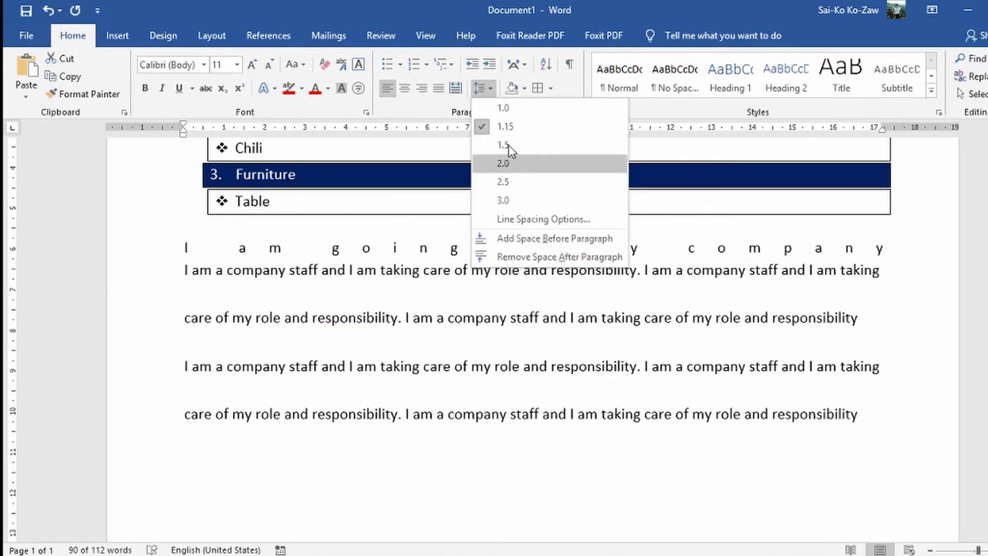
click(509, 160)
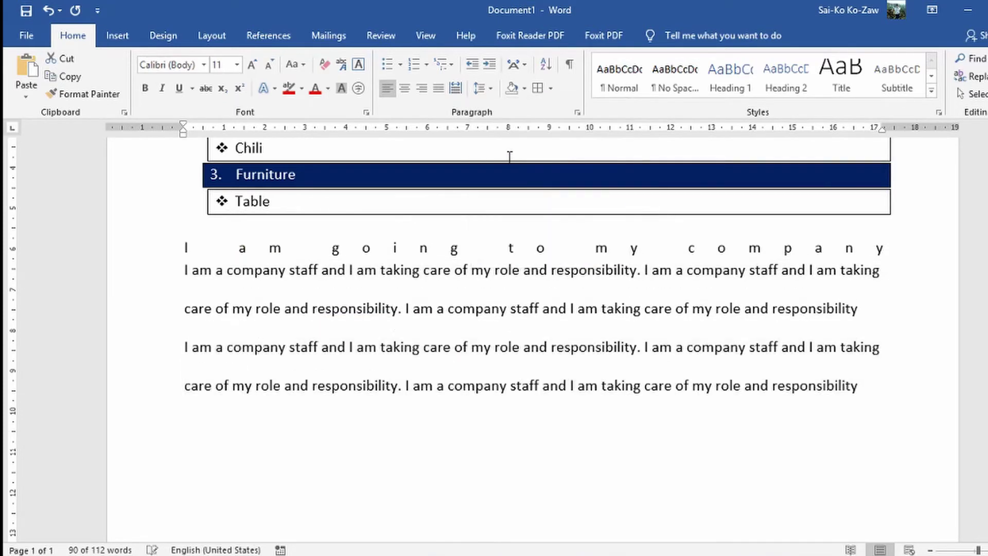
Step: Change the paragraphs to Times New Roman with 1.5 line spacing
click(157, 66)
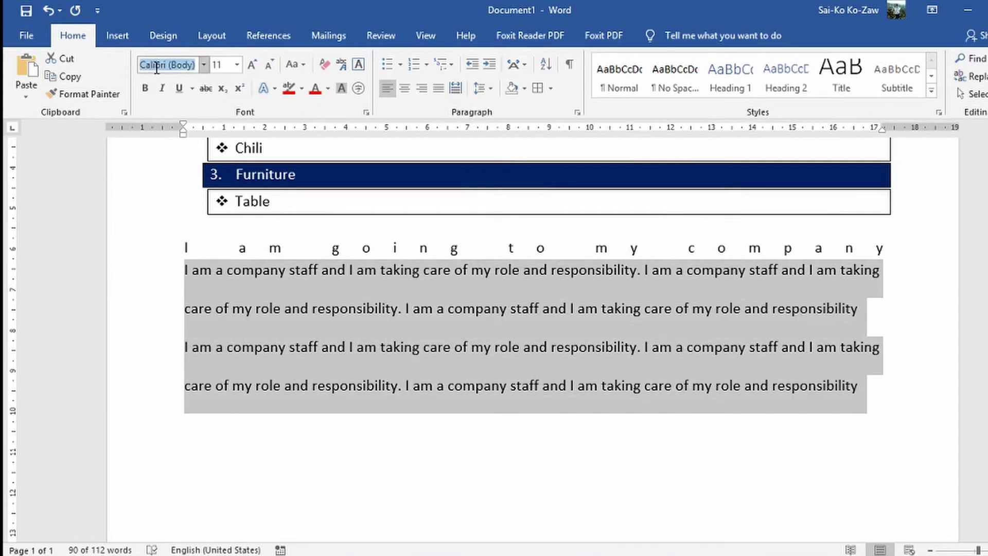
text(Yo)
text(Times New Roman)
key(Return)
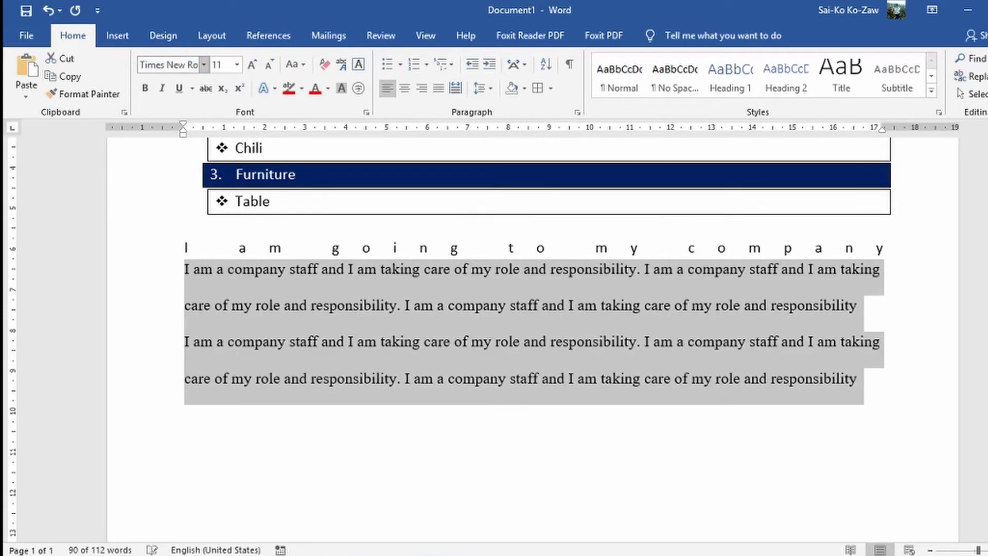
click(492, 91)
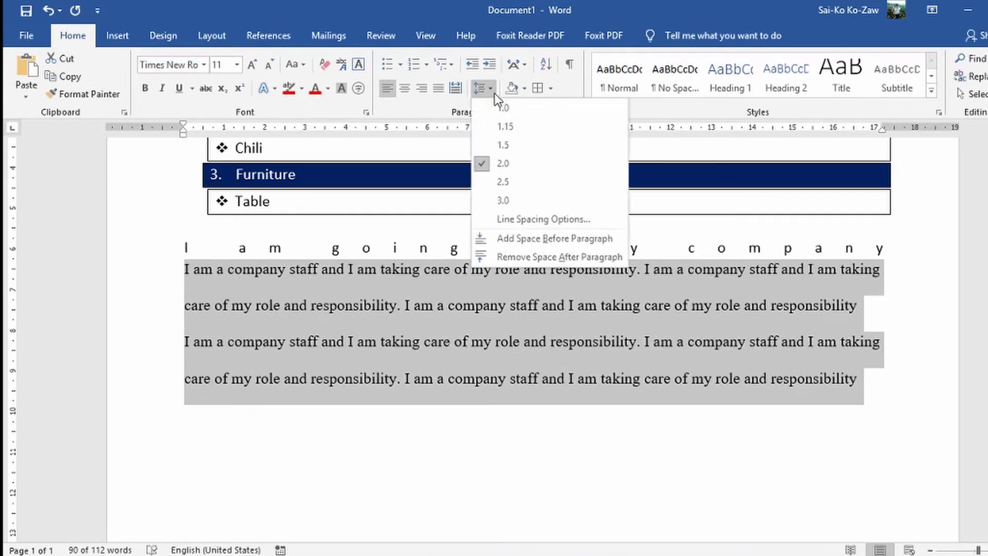
click(500, 147)
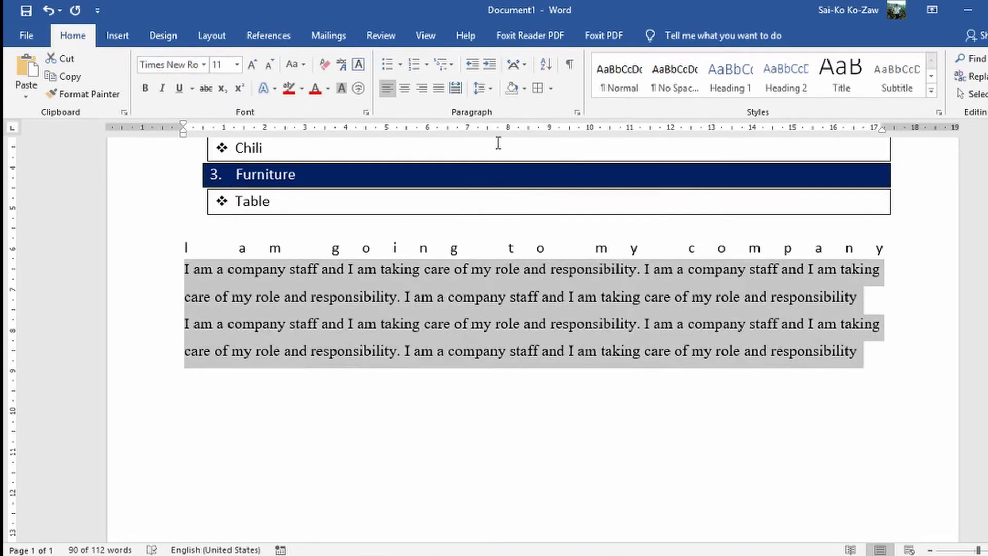
click(868, 361)
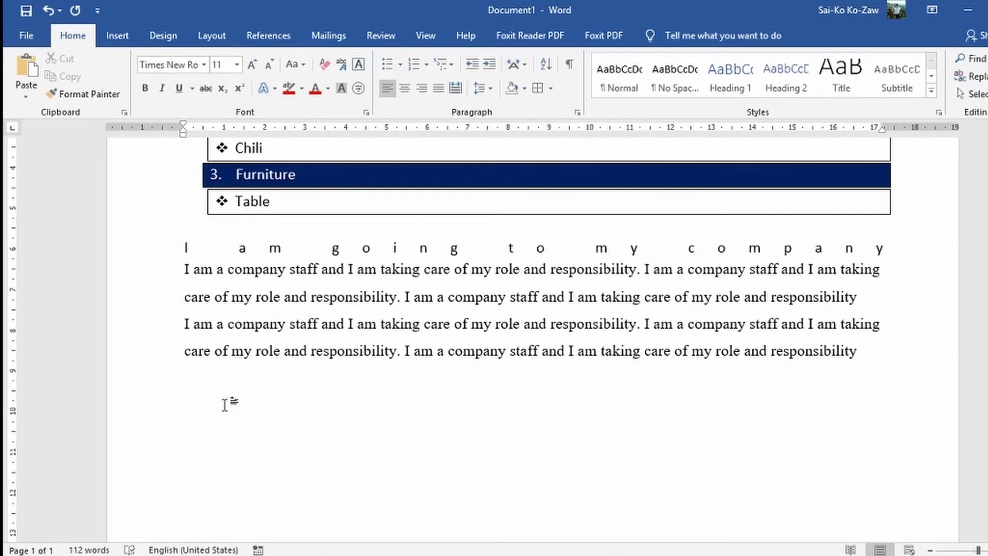
click(533, 404)
Step: Type 'Office-Tech Guru' on a new line and apply Horizontal in Vertical with Fit in line
text(Cffice-)
text(Tech )
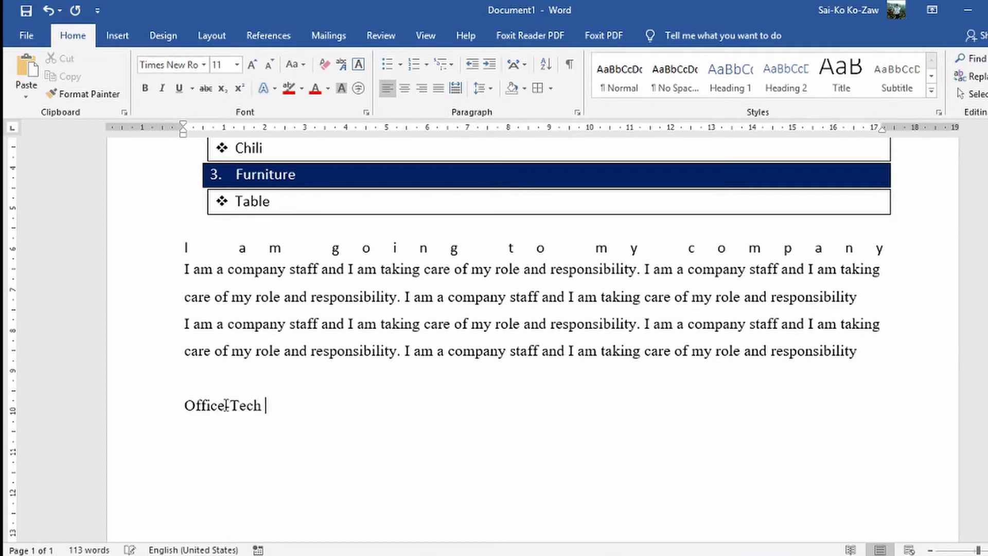
text(Guru)
drag(300, 405, 163, 403)
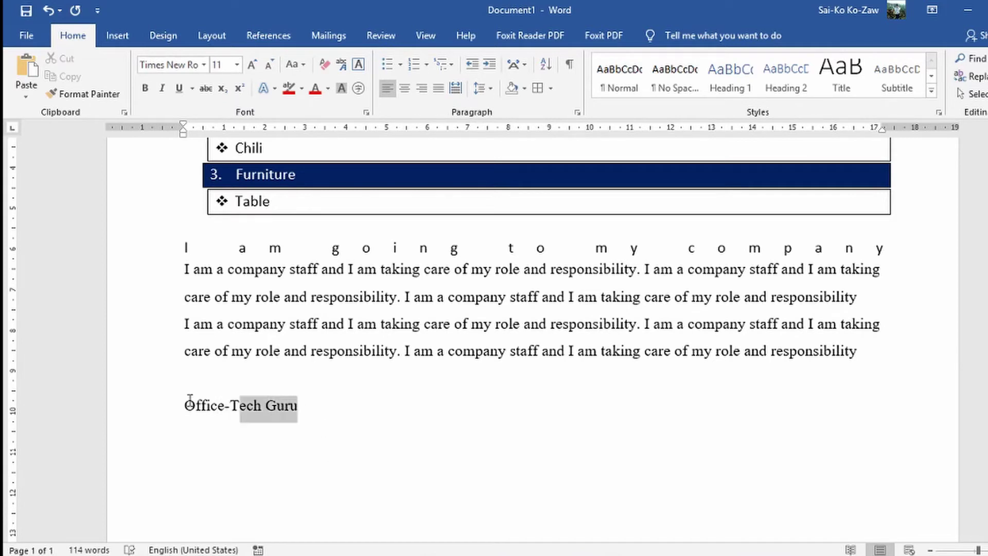
click(524, 64)
click(544, 86)
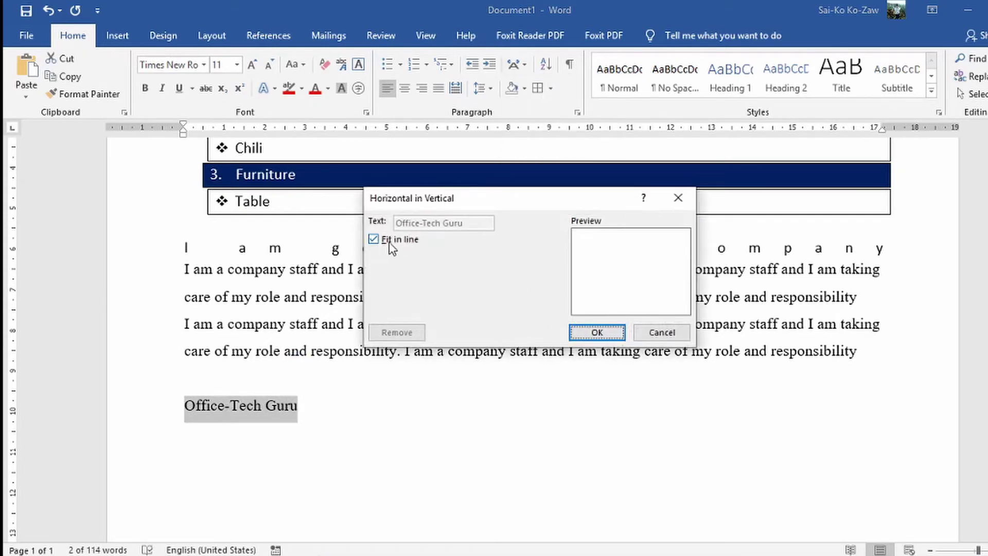
click(592, 333)
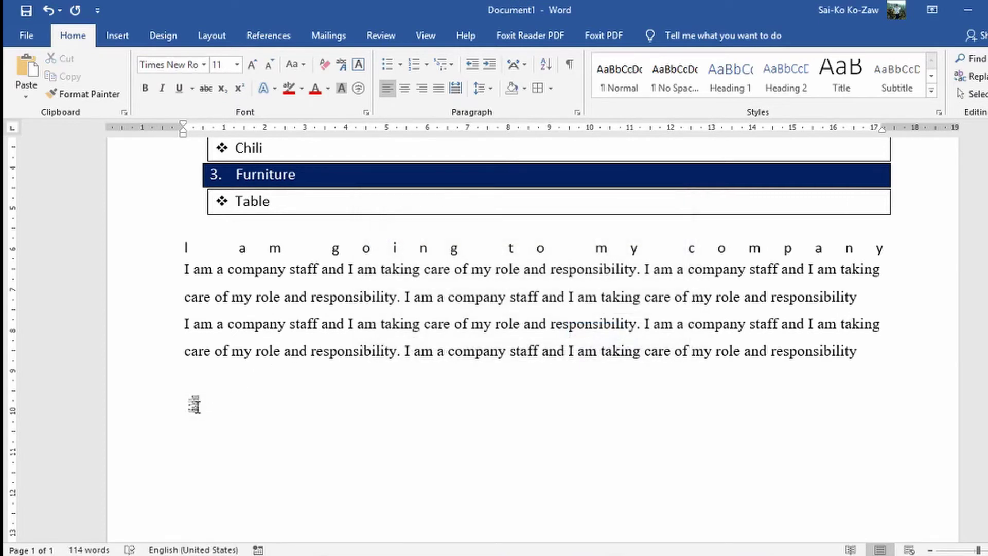
Step: Select the compressed vertical text and enlarge its font size four steps
scroll(185, 412, up, 1)
scroll(188, 414, up, 1)
scroll(196, 419, up, 1)
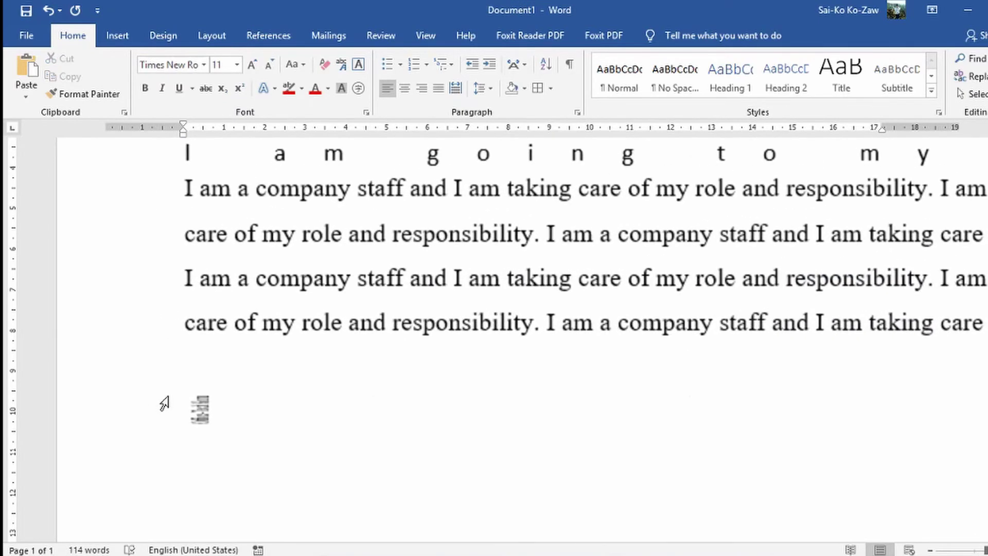
scroll(208, 427, up, 2)
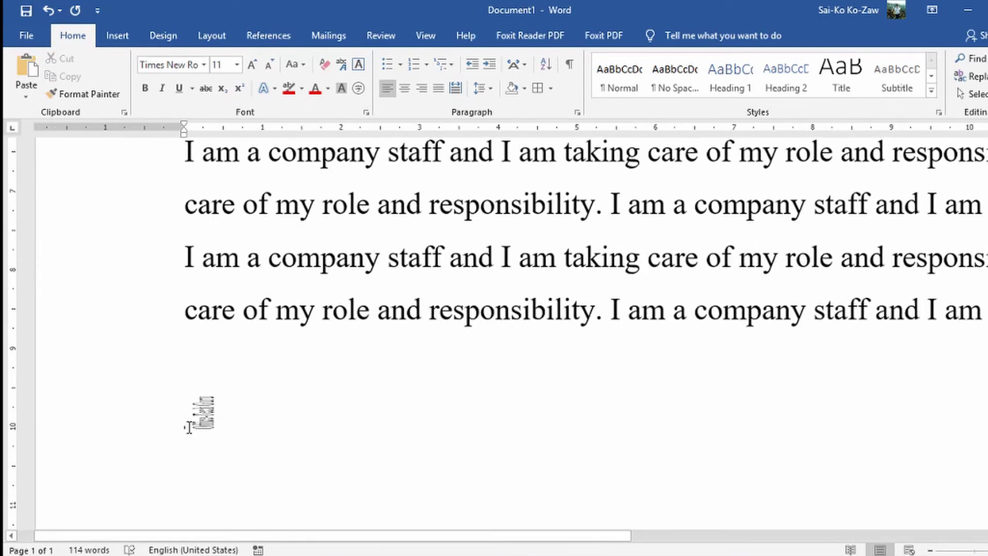
drag(198, 425, 223, 414)
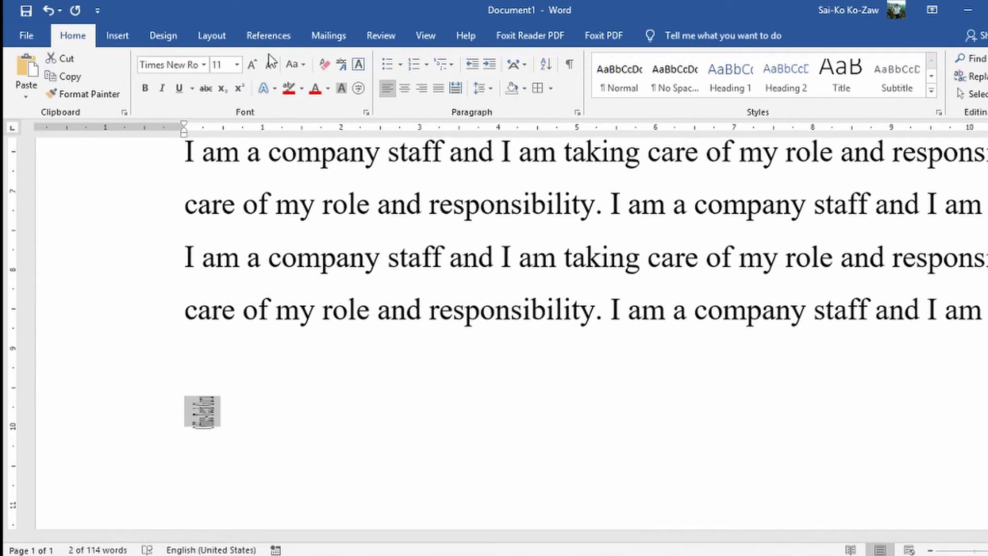
click(252, 65)
click(252, 65)
click(252, 64)
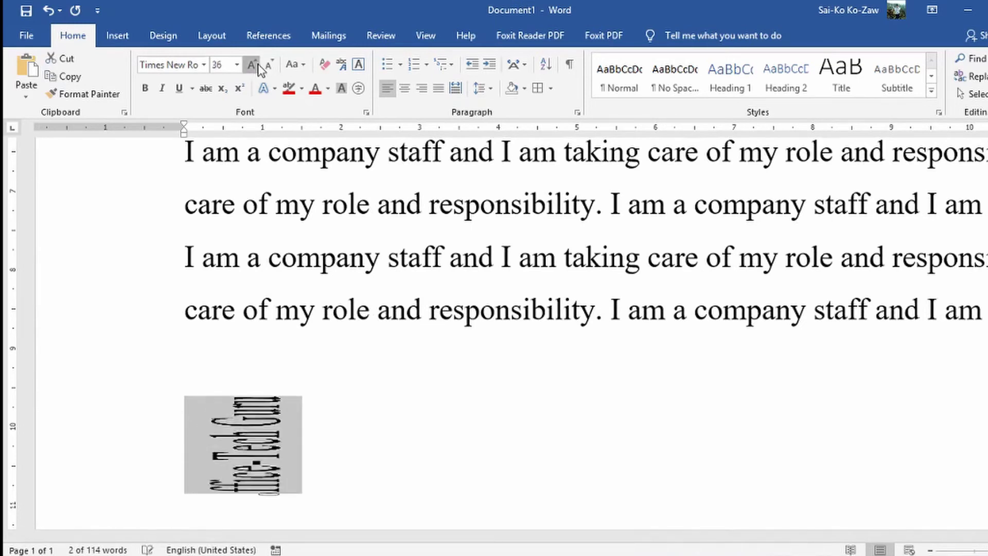
click(252, 65)
Step: Set the rotated Office-Tech Guru text to 28 pt
scroll(288, 380, down, 5)
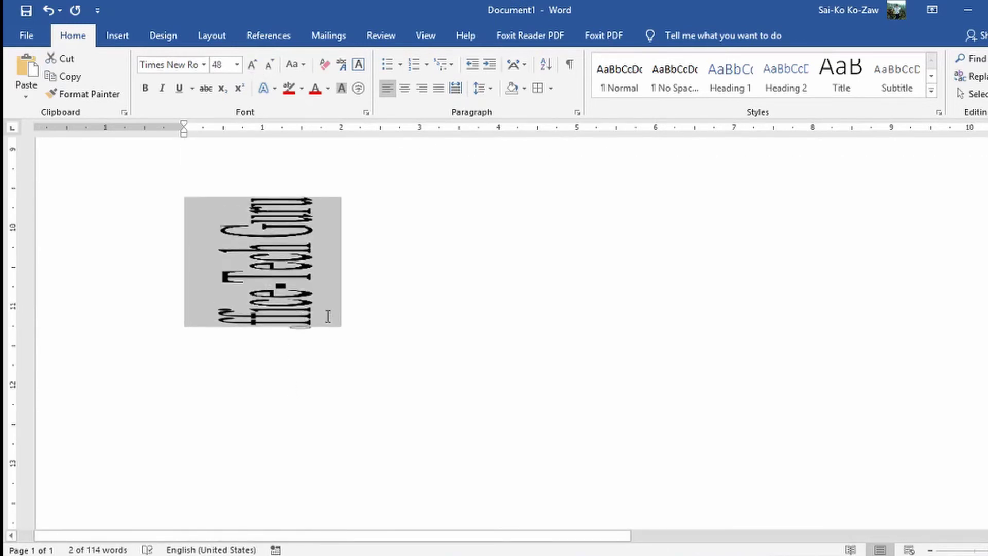
drag(310, 327, 314, 349)
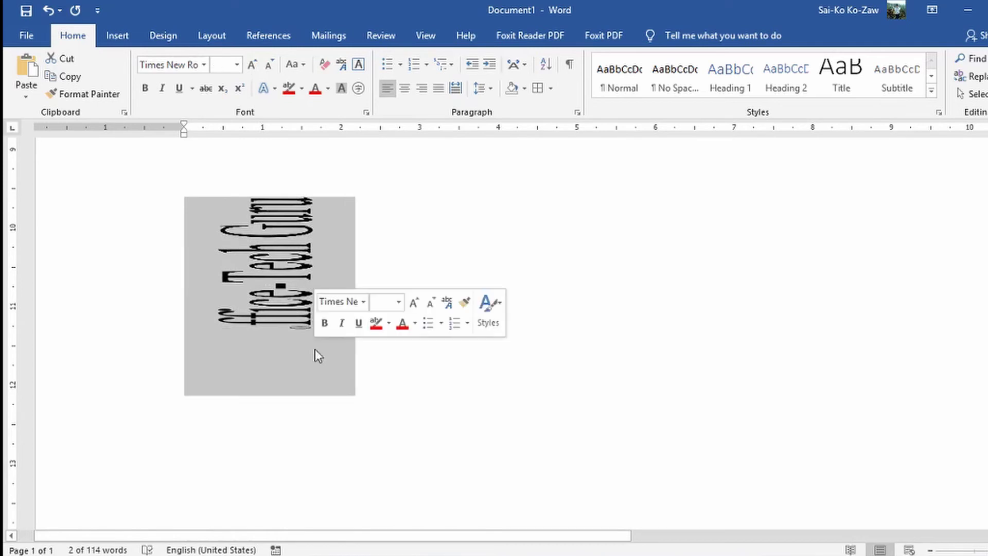
click(268, 65)
click(268, 65)
click(268, 65)
click(268, 65)
click(236, 64)
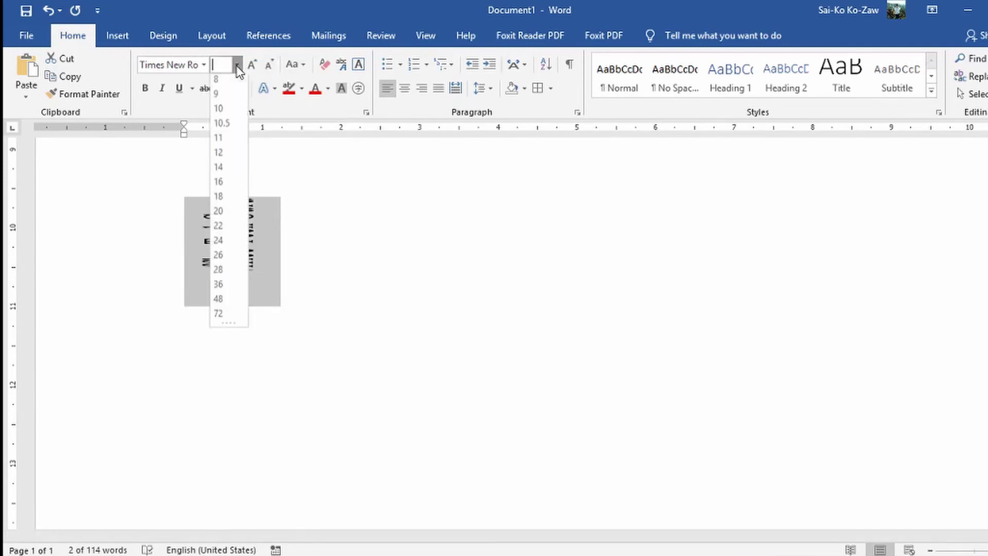
click(232, 273)
scroll(260, 268, up, 2)
scroll(258, 256, up, 3)
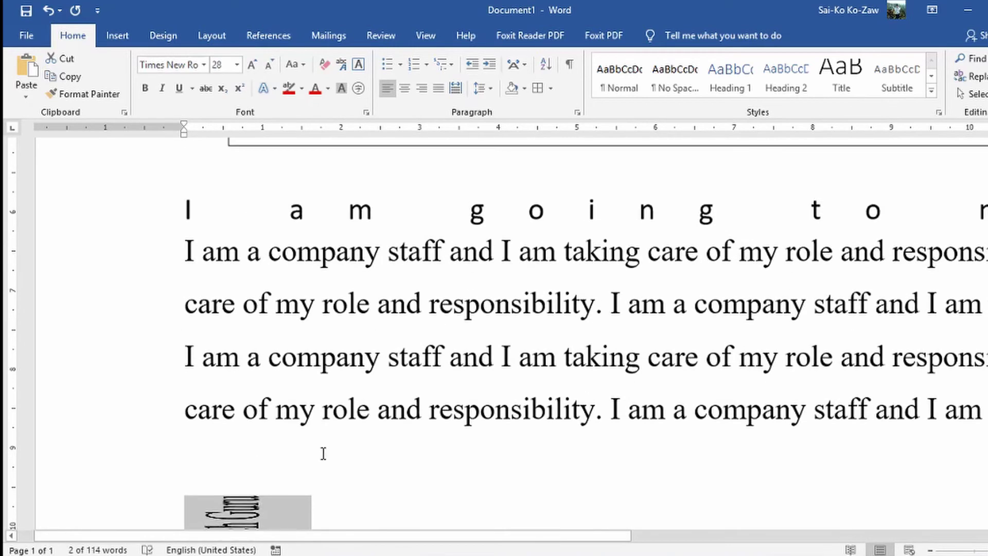
scroll(322, 452, down, 3)
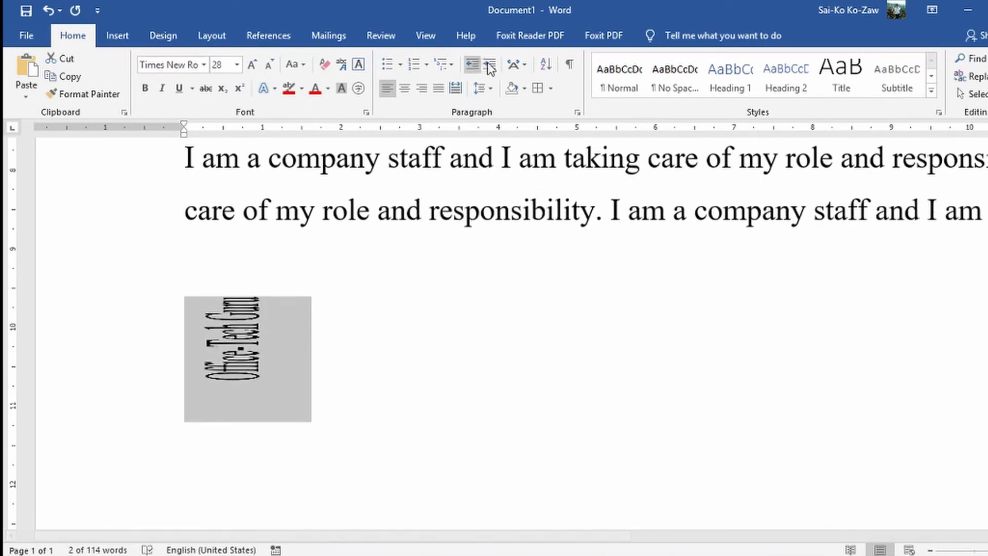
Step: Turn off Fit in line for the Horizontal in Vertical text so it runs full-size
click(514, 65)
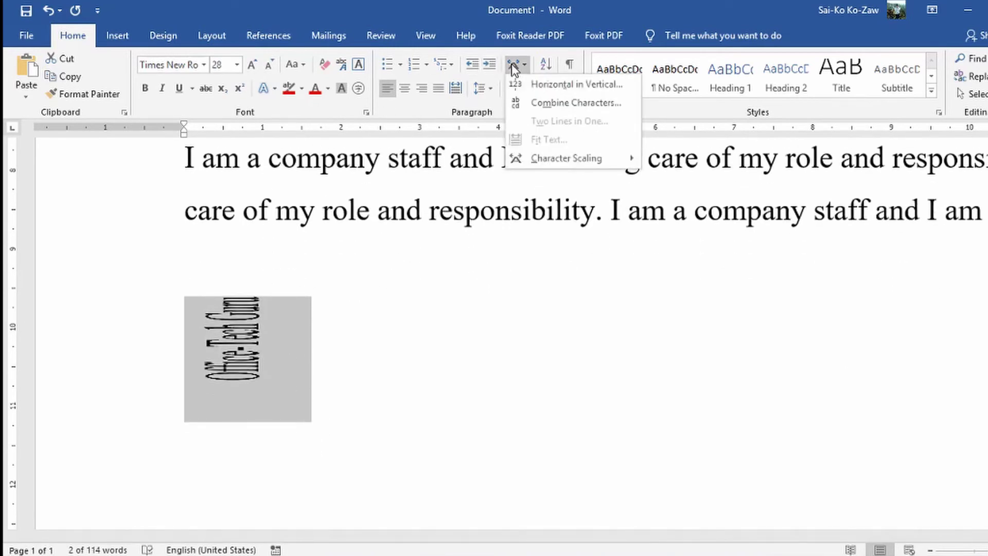
click(539, 87)
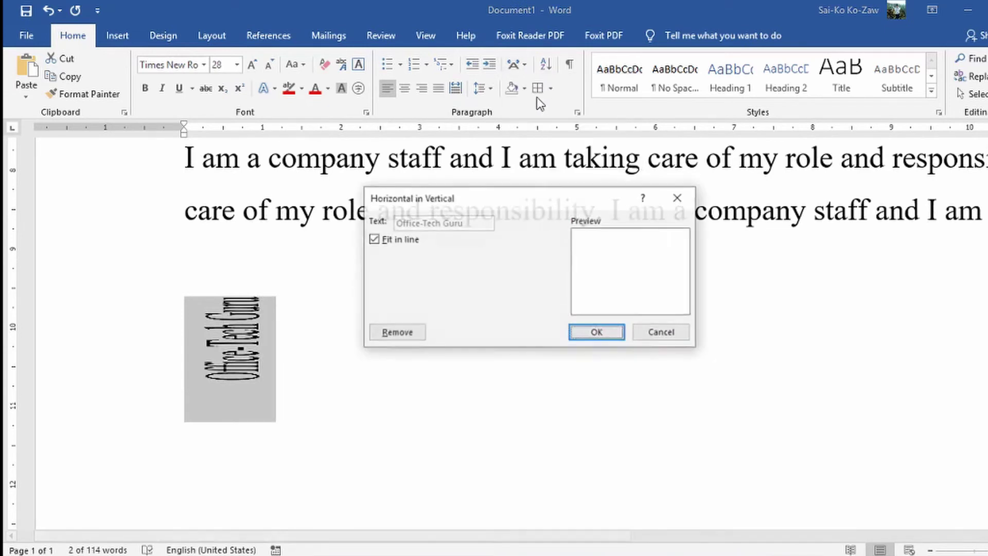
click(387, 242)
click(597, 332)
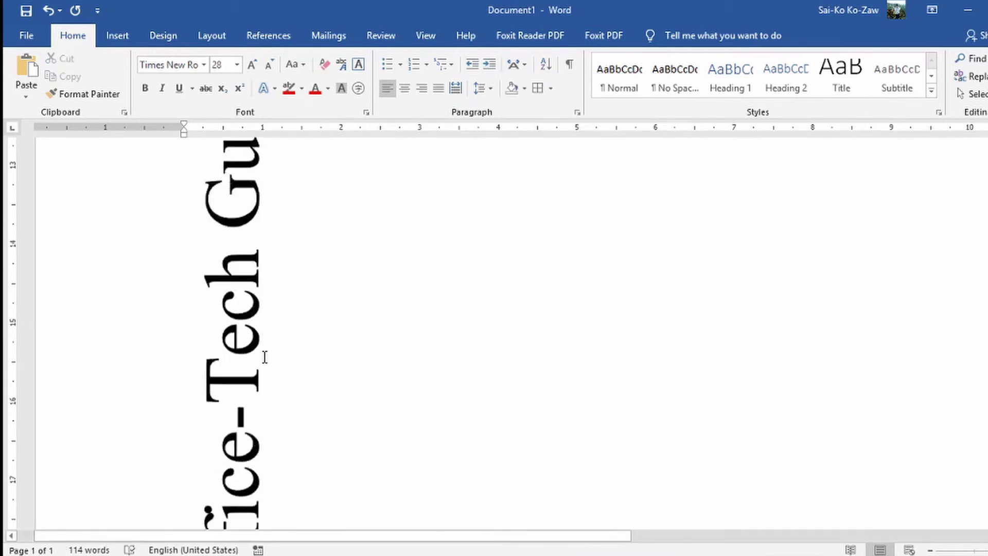
scroll(269, 346, down, 3)
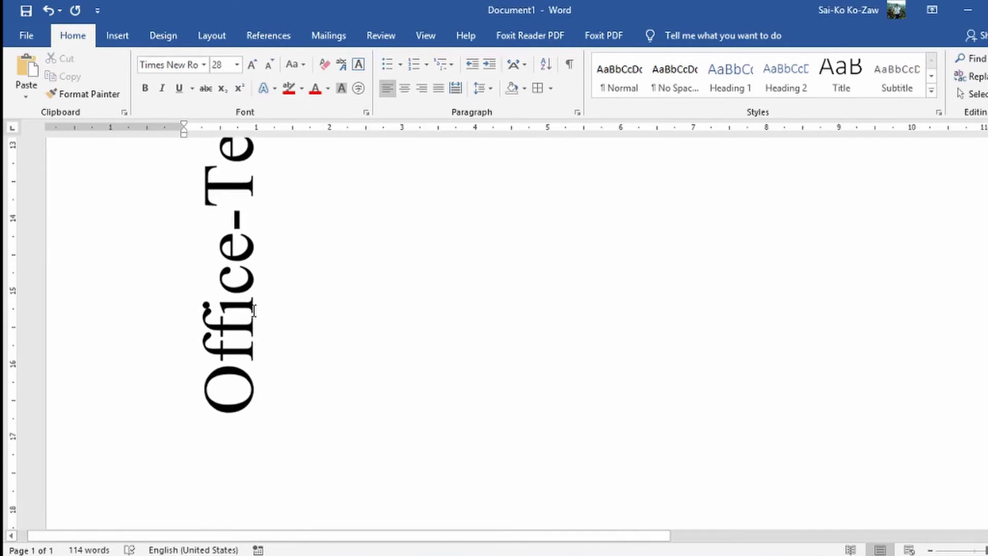
scroll(254, 310, up, 5)
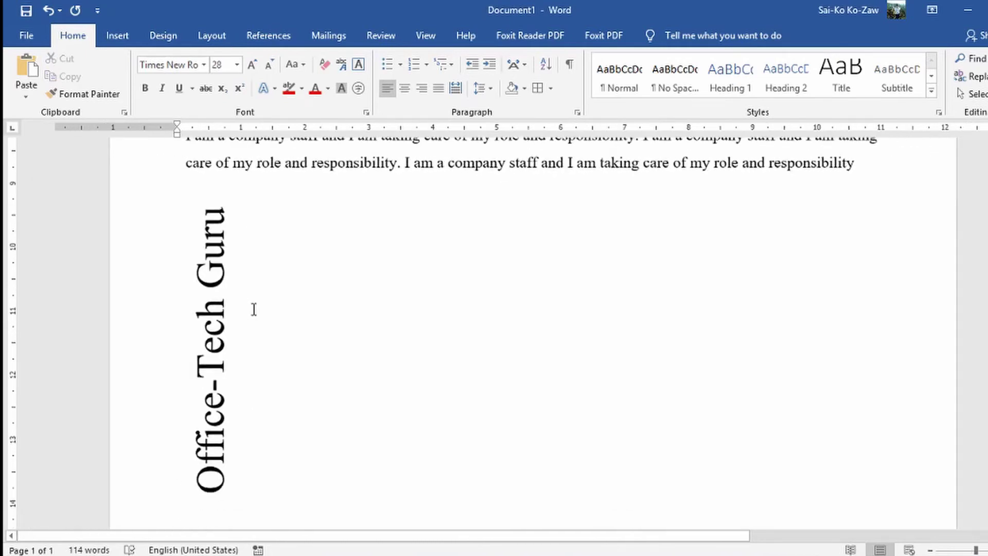
ctrl+scroll(254, 309, down, 2)
click(282, 420)
mouse_move(261, 418)
mouse_down()
mouse_move(285, 247)
mouse_move(302, 375)
mouse_up()
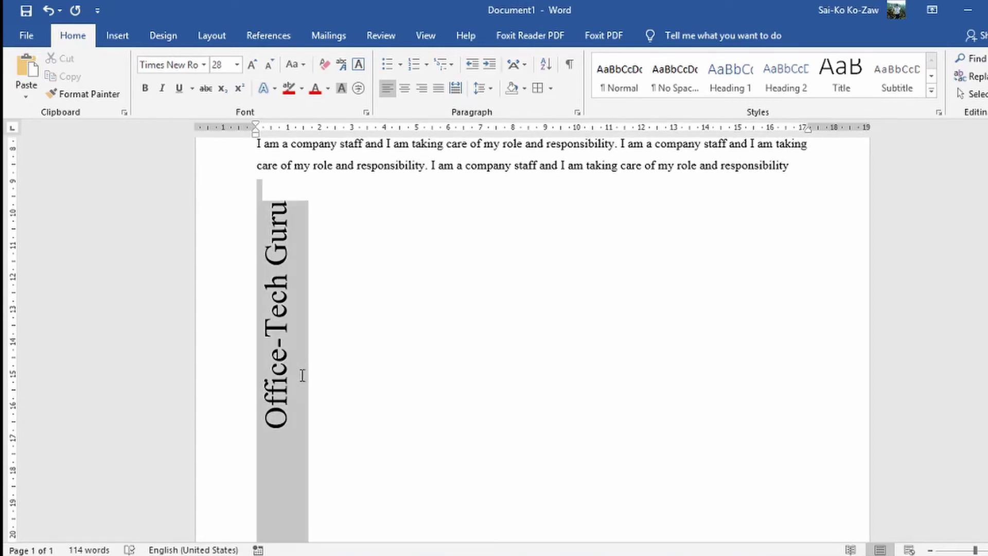
click(520, 65)
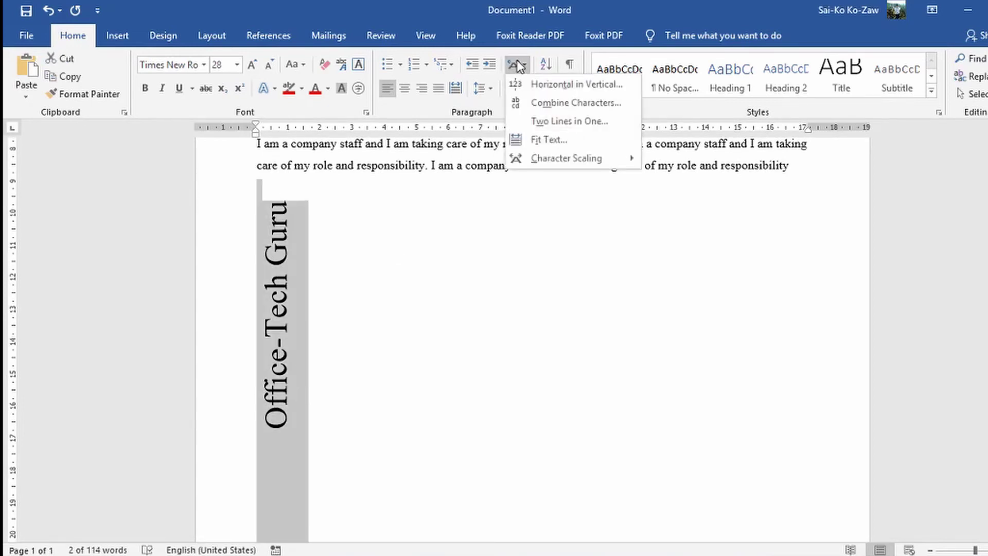
click(538, 103)
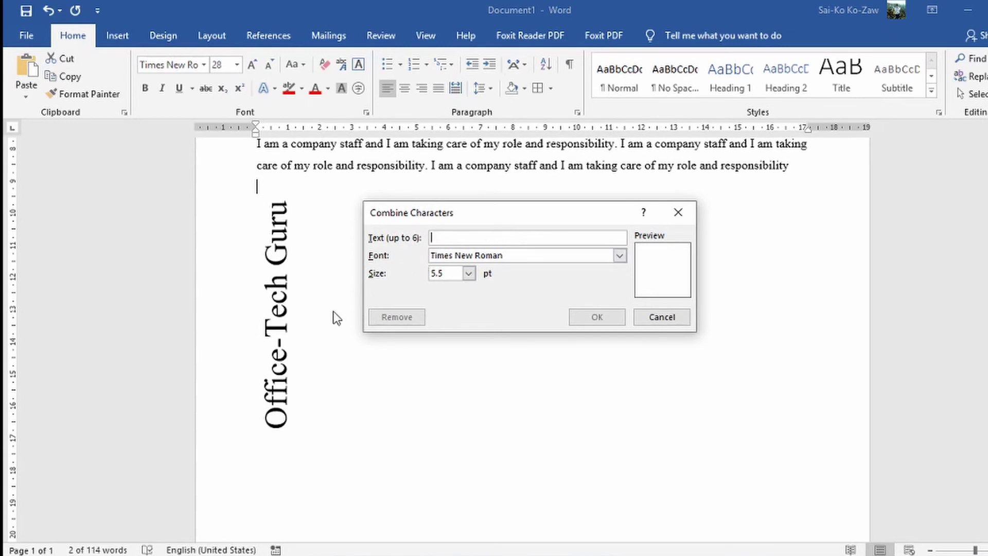
text(ab)
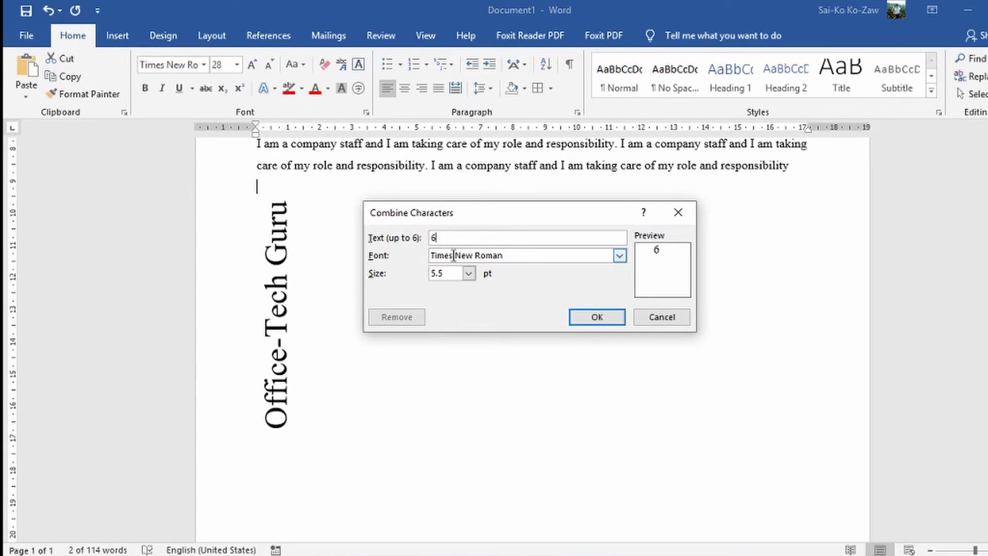
click(613, 316)
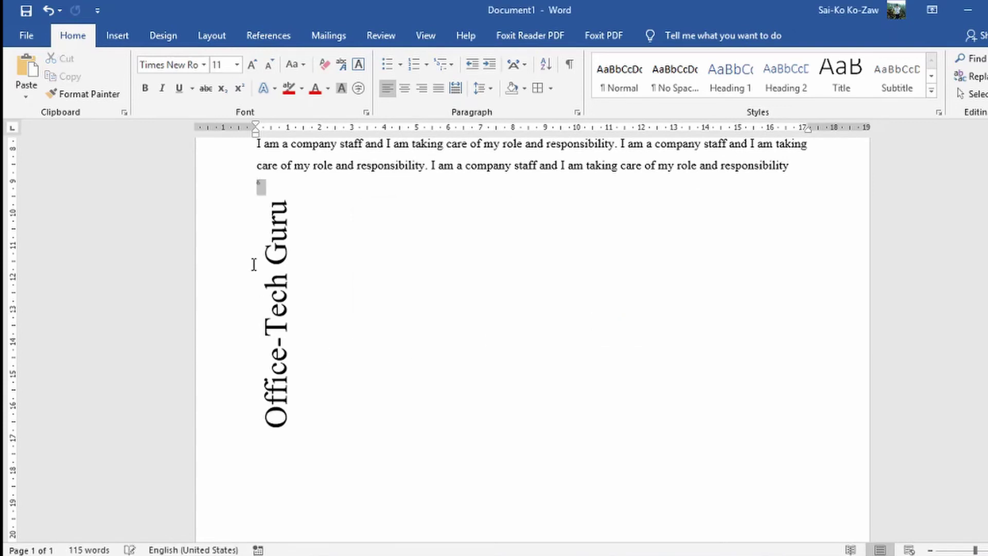
key(ctrl+z)
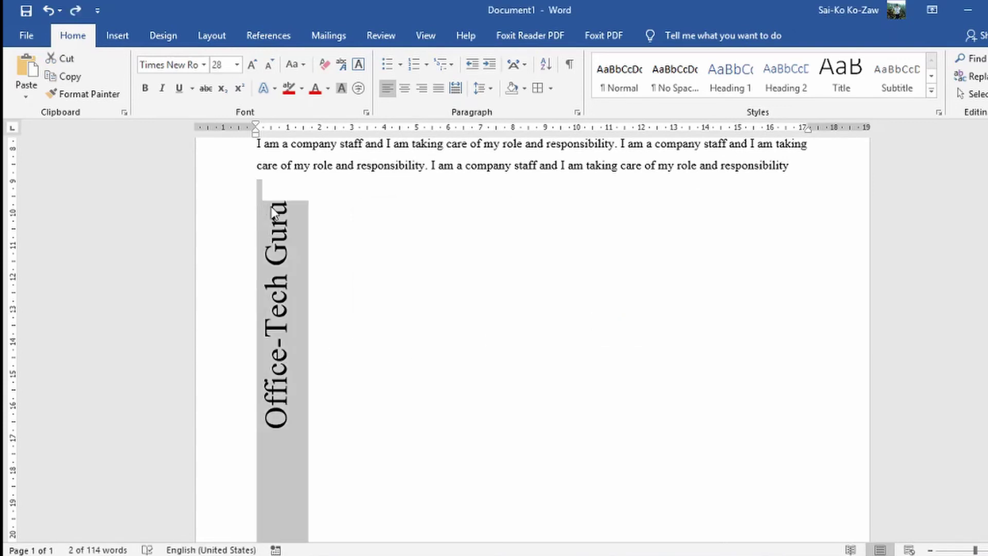
key(ctrl+z)
key(ctrl+z)
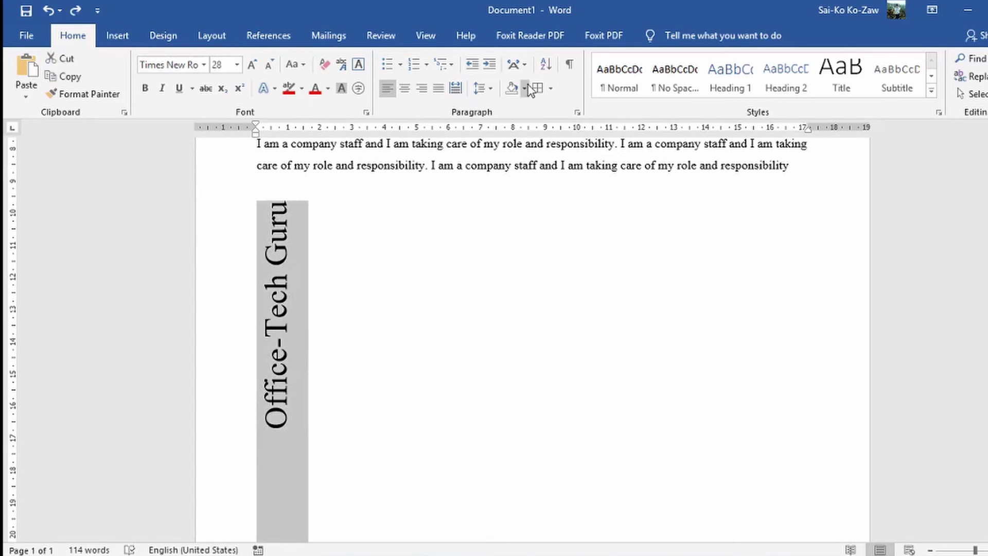
Step: Apply Combine Characters to 'Office' and enlarge it twice with Grow Font
click(520, 61)
click(538, 105)
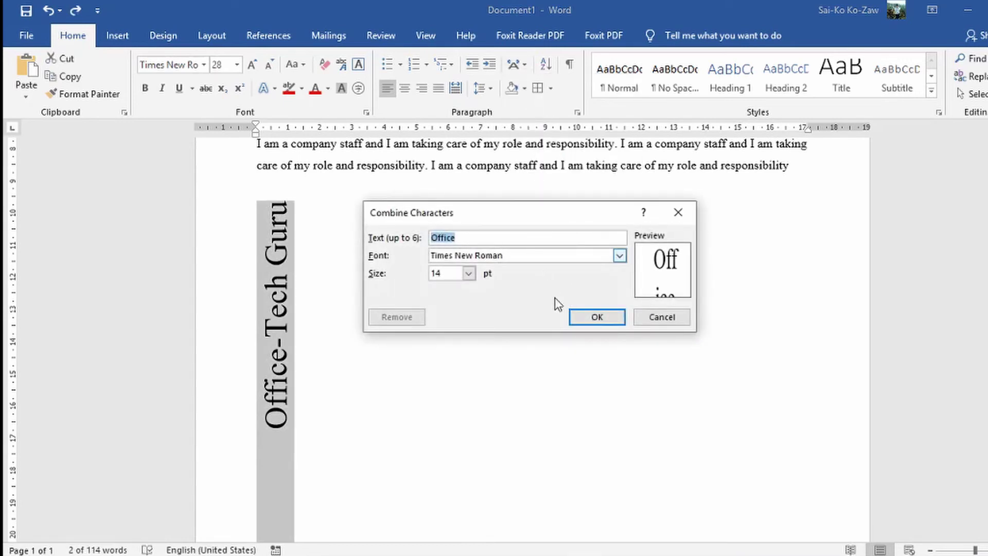
click(586, 318)
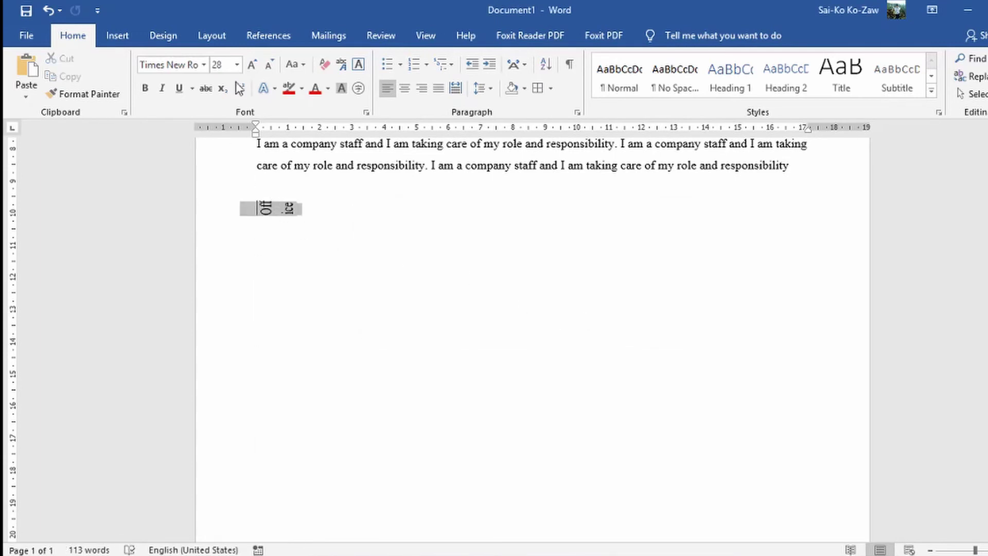
click(252, 60)
click(254, 65)
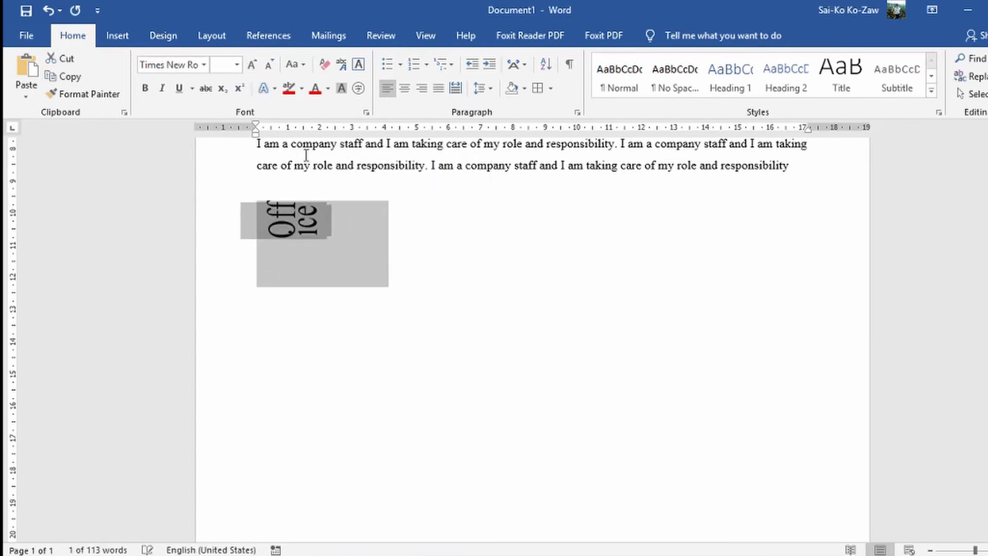
click(336, 202)
Step: Undo the font, combined-characters and vertical changes back to horizontal text
key(ctrl+Home)
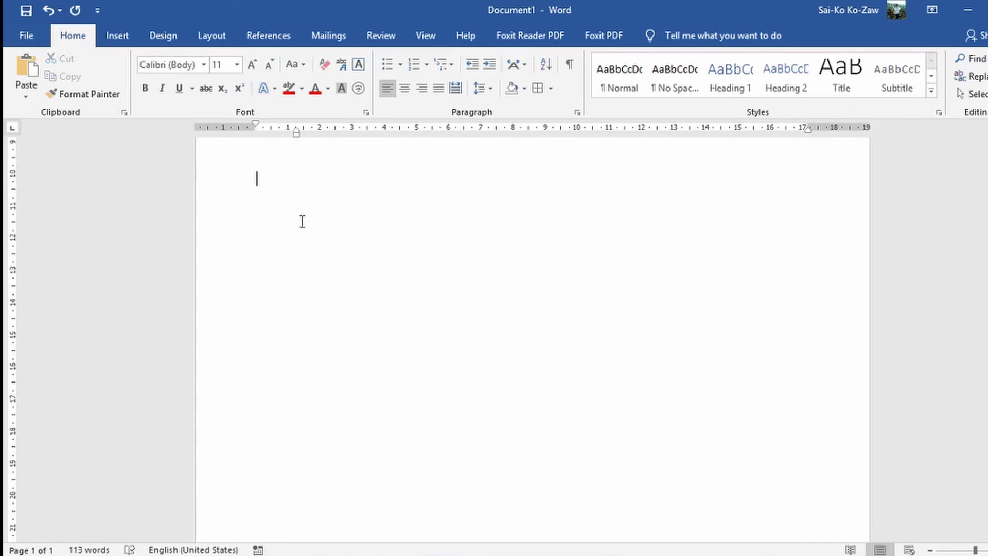
key(ctrl+z)
key(ctrl+z)
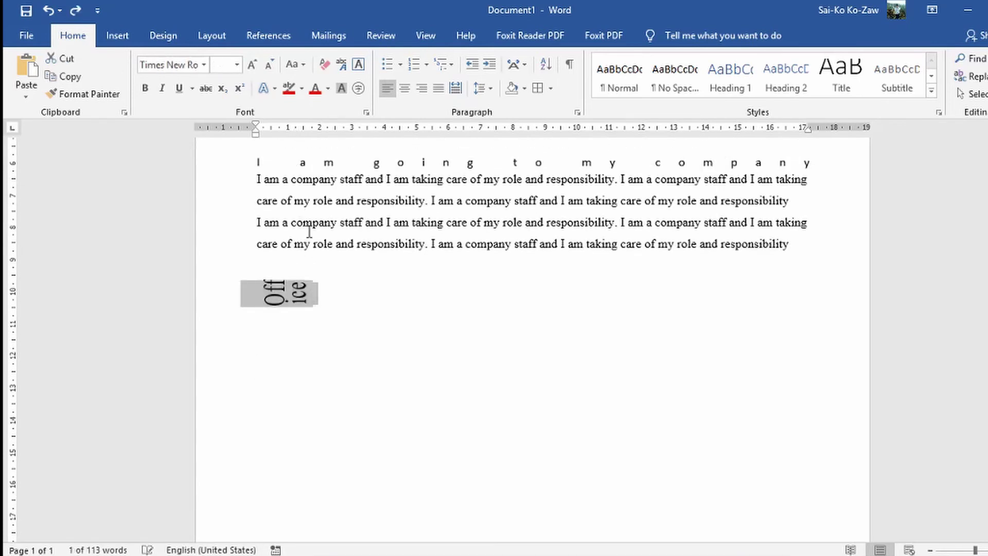
key(ctrl+z)
key(ctrl+z)
key(ctrl+z)
key(ctrl+z)
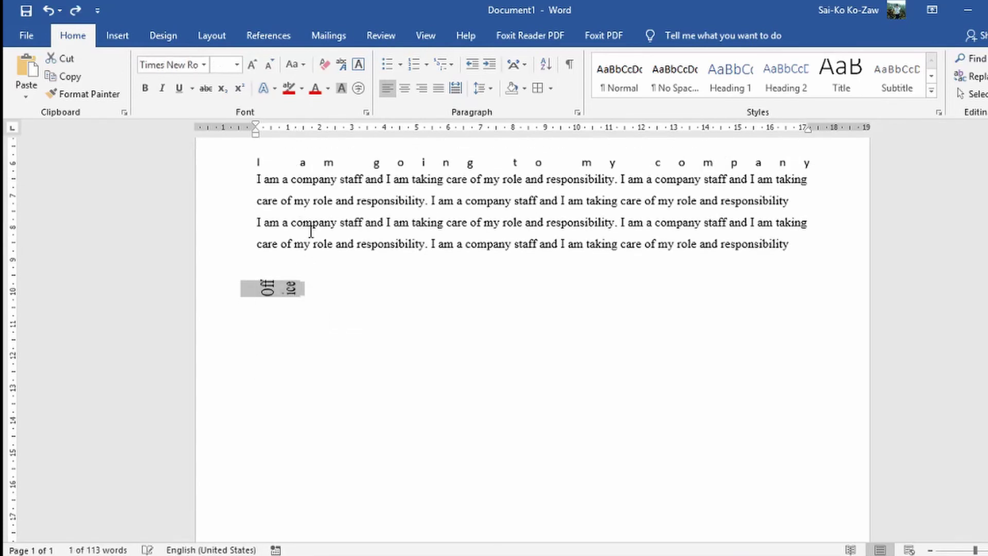
key(ctrl+z)
key(ctrl+z)
key(ctrl+z)
key(ctrl+z)
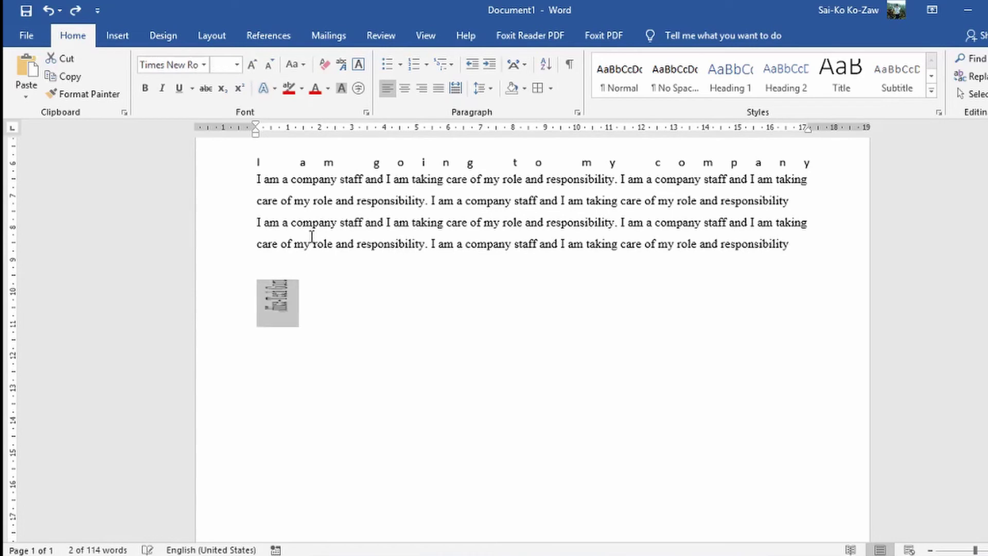
key(ctrl+z)
key(ctrl+z)
key(ctrl+z)
key(ctrl+z)
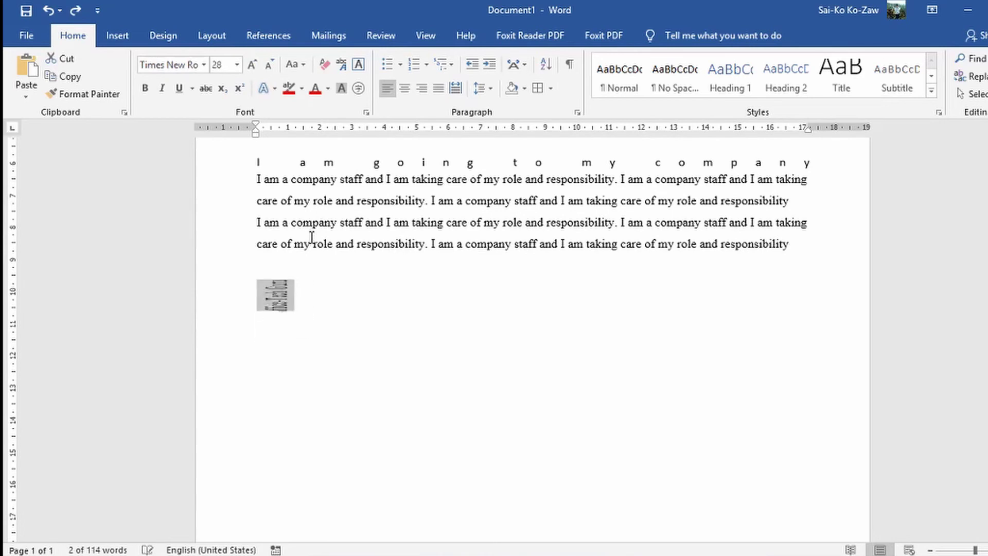
key(ctrl+z)
key(ctrl+z)
key(ctrl+z)
key(ctrl+z)
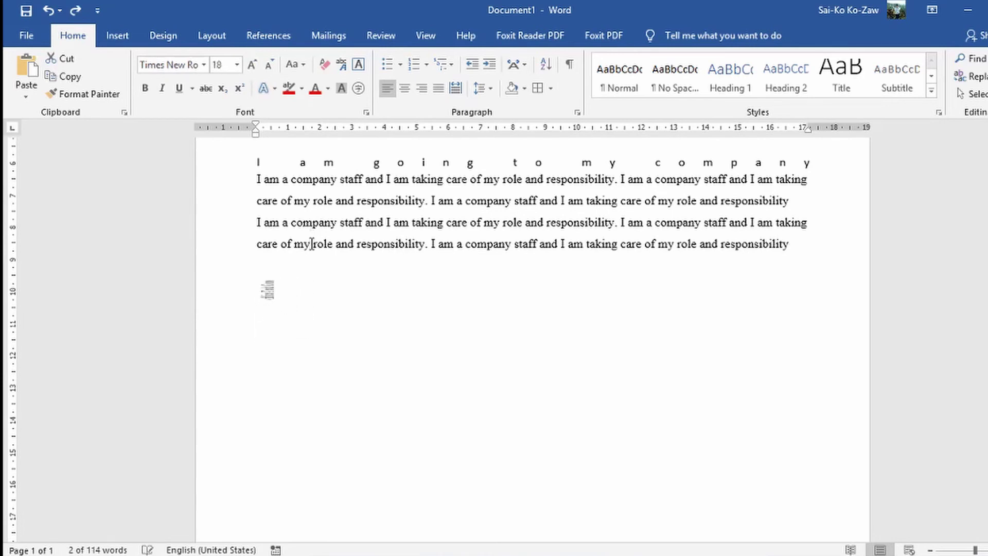
key(ctrl+z)
key(ctrl+z)
key(ctrl+z)
key(ctrl+z)
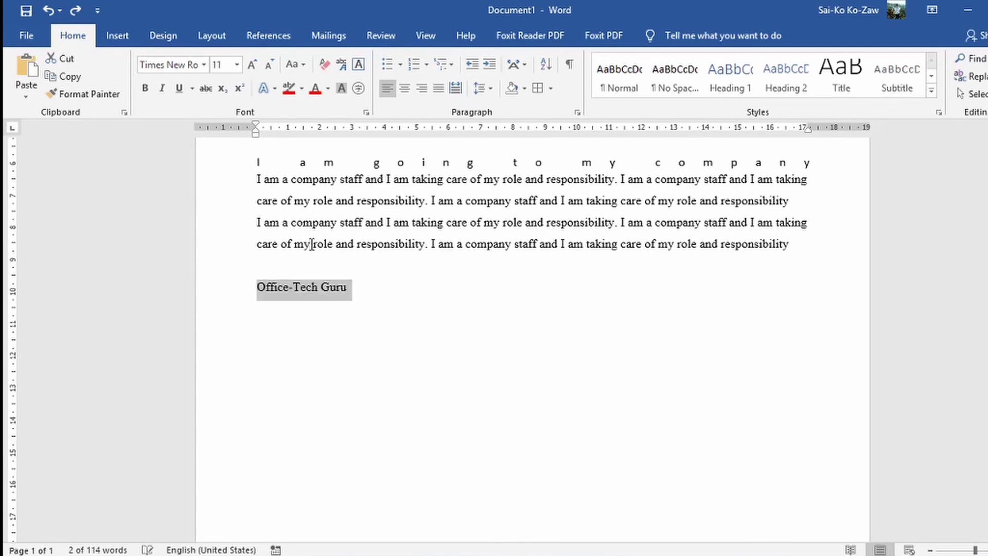
Step: Apply Two Lines in One to Office-Tech Guru and enlarge it to 24 pt
click(526, 70)
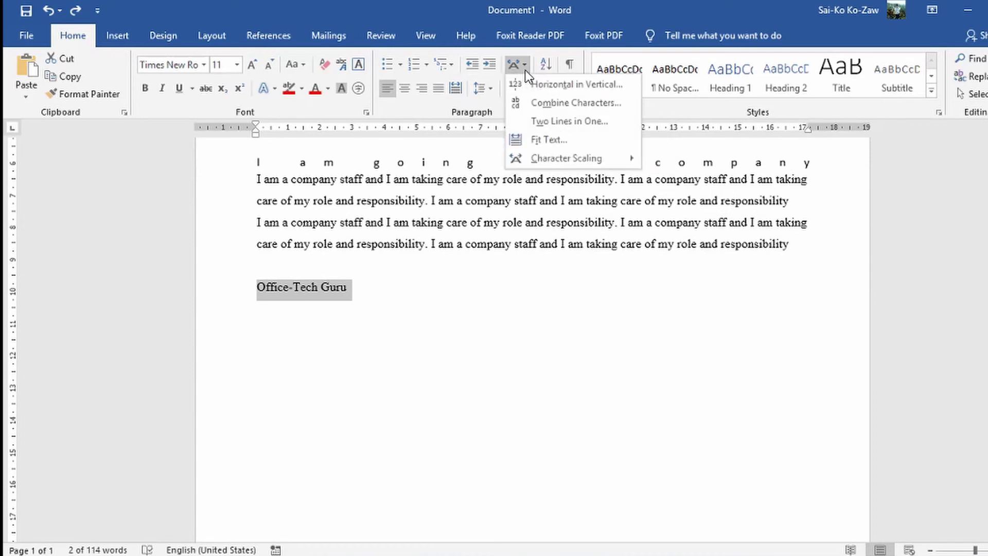
click(535, 122)
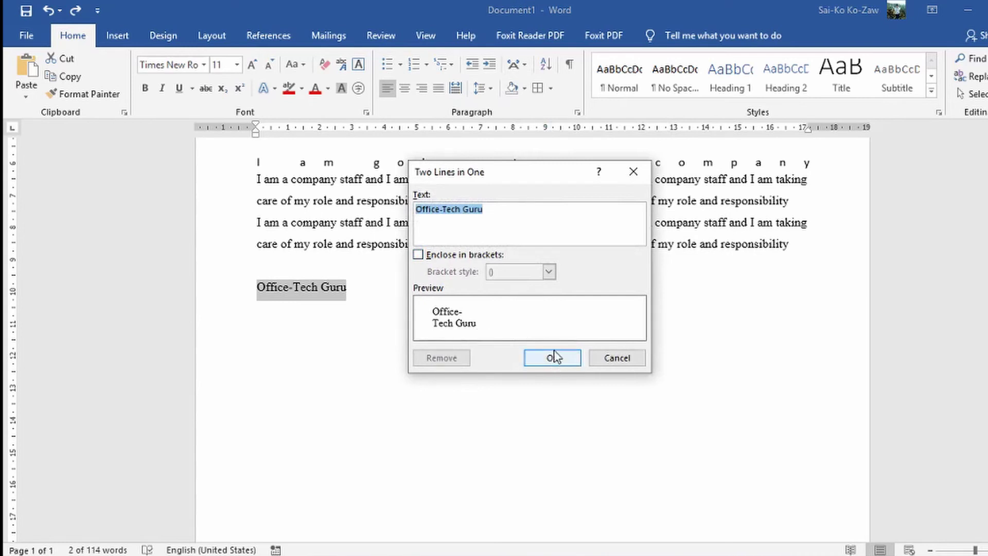
drag(495, 166, 763, 158)
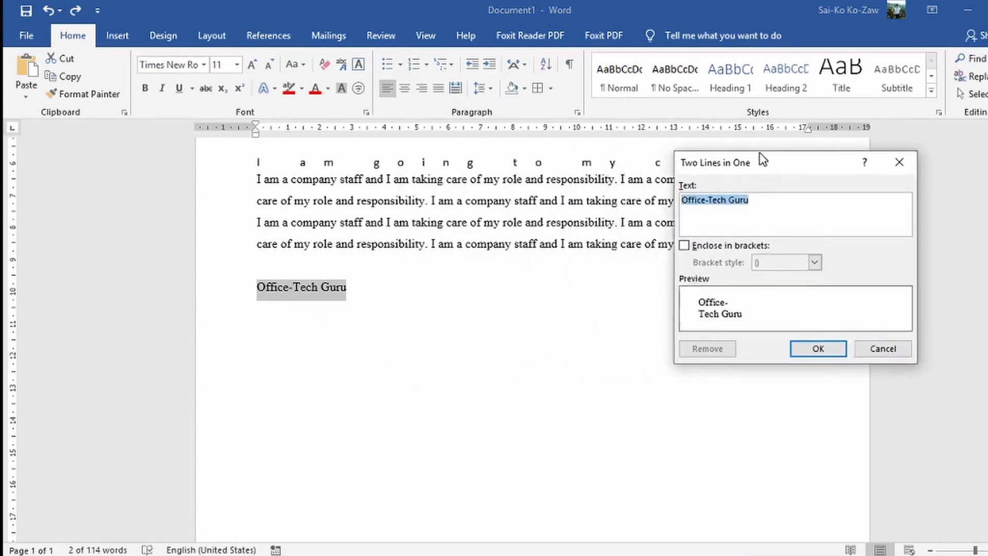
click(819, 348)
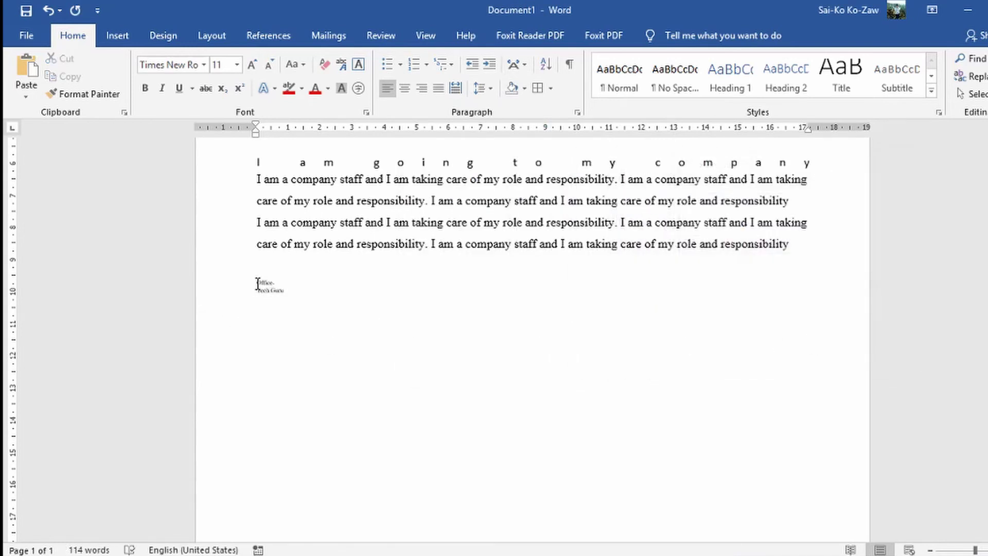
drag(304, 283, 256, 281)
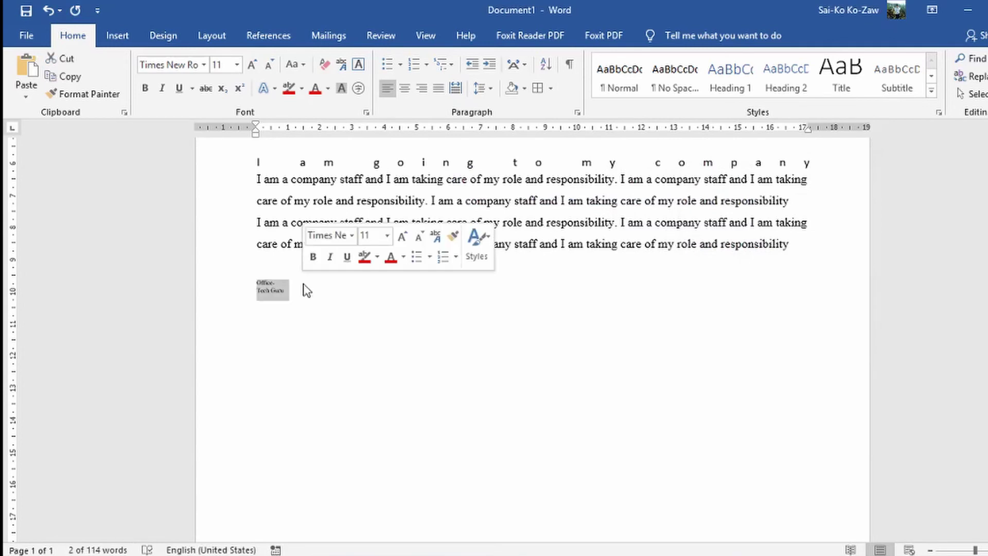
click(250, 64)
click(249, 65)
click(249, 64)
click(250, 64)
click(250, 64)
click(249, 64)
click(249, 64)
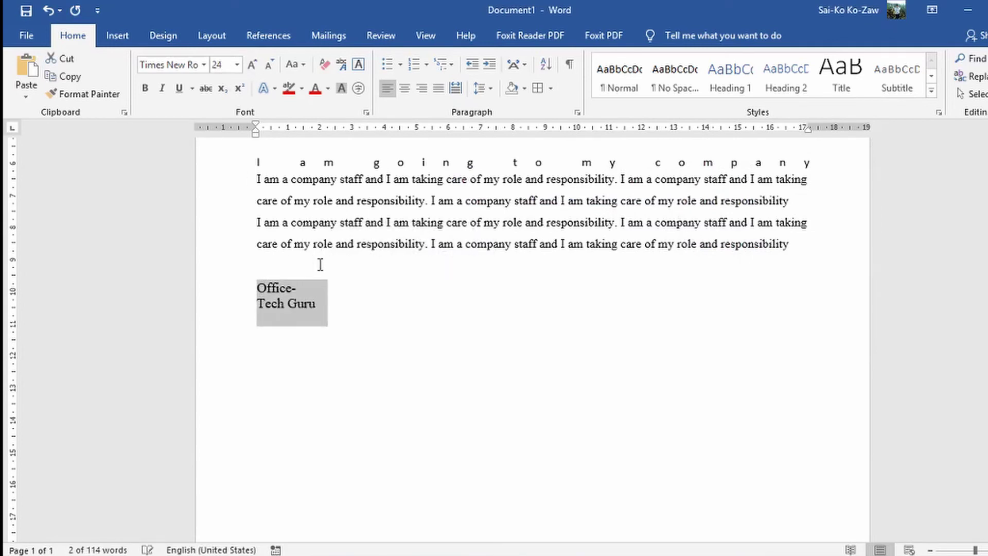
Step: Scale Office-Tech Guru to 50% character width and add a new paragraph after it
click(525, 65)
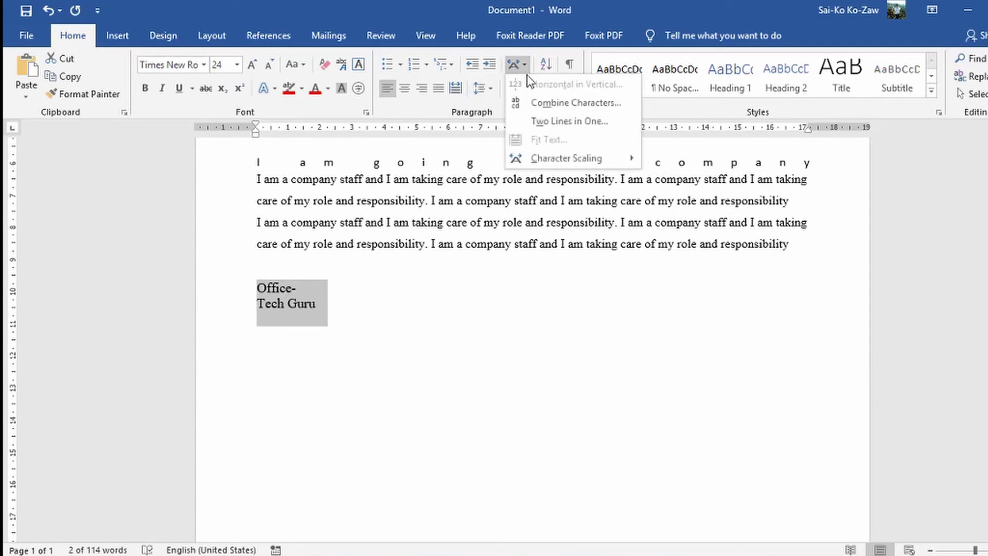
mouse_move(567, 159)
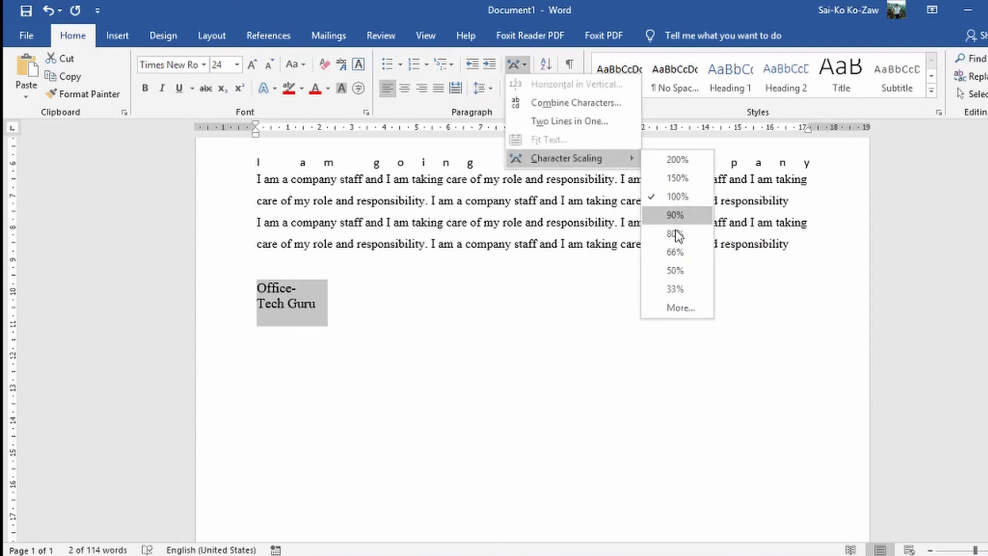
click(676, 270)
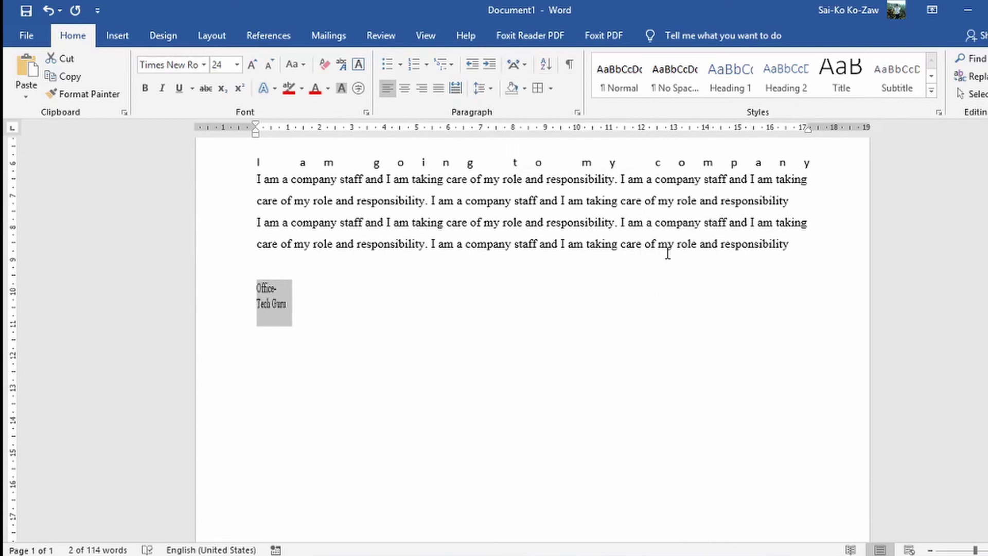
click(530, 66)
mouse_move(566, 157)
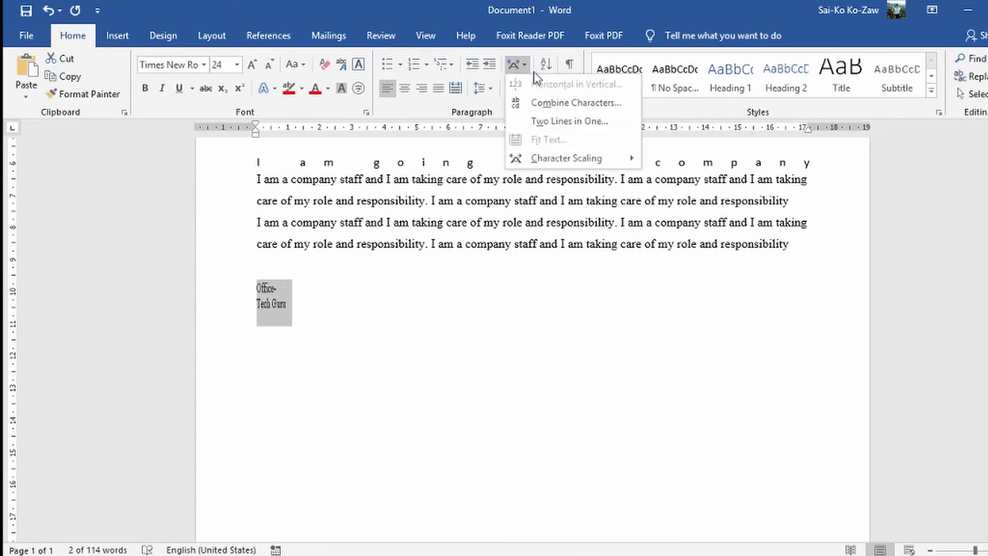
click(680, 170)
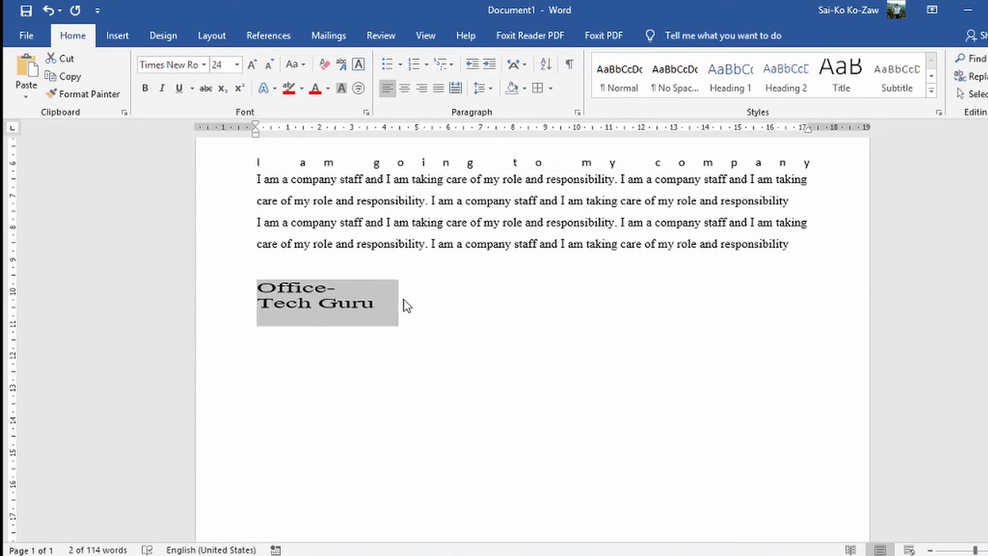
key(ctrl+z)
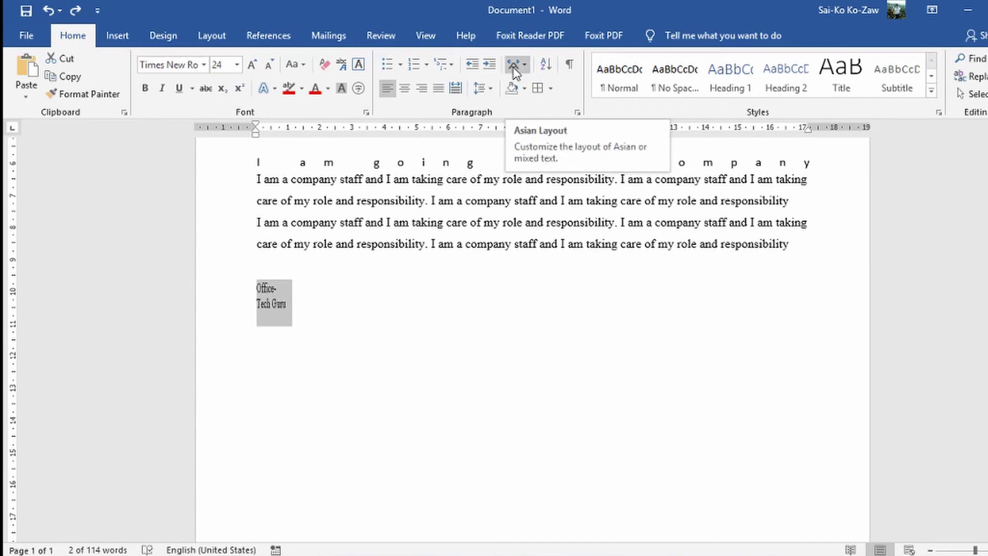
click(305, 315)
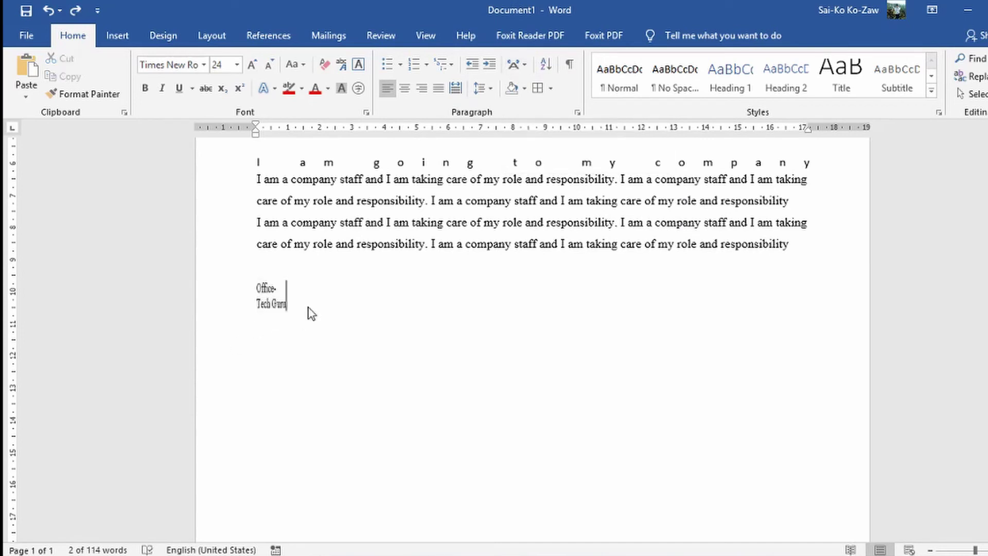
key(Return)
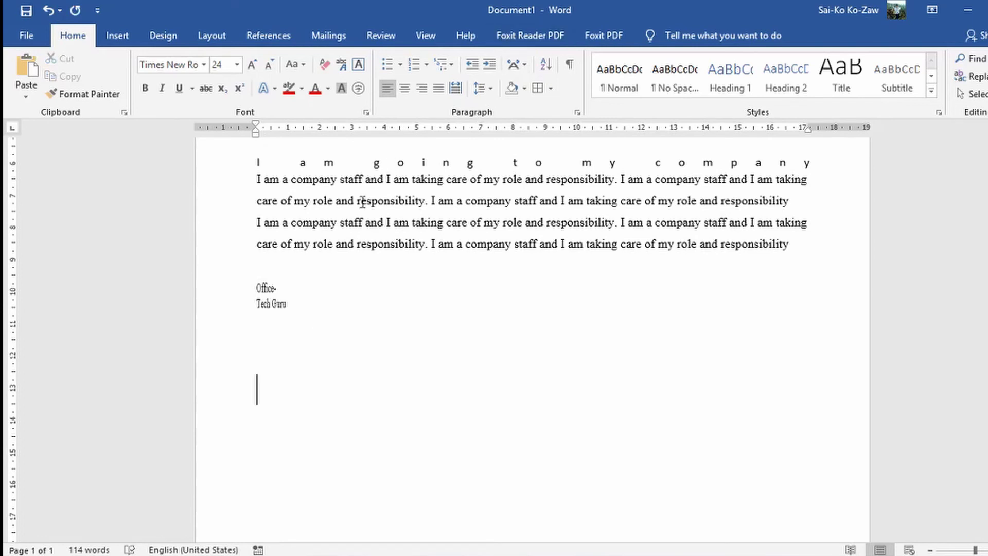
Step: Type the word Apple on the line below Tech Guru
key(BackSpace)
text(Apple)
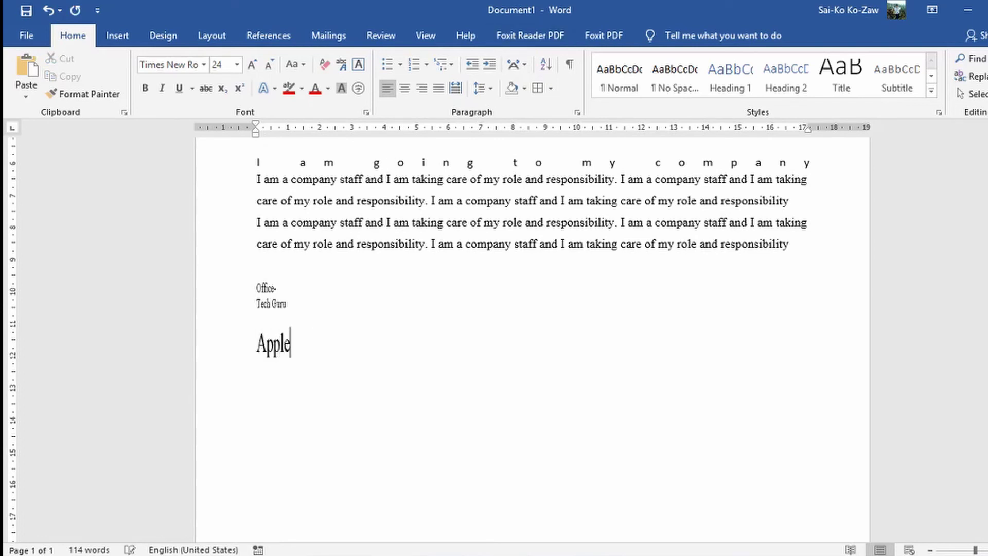
key(Return)
key(ctrl+z)
Step: Format Apple in Normal style, Times New Roman, 26 pt
drag(302, 342, 251, 342)
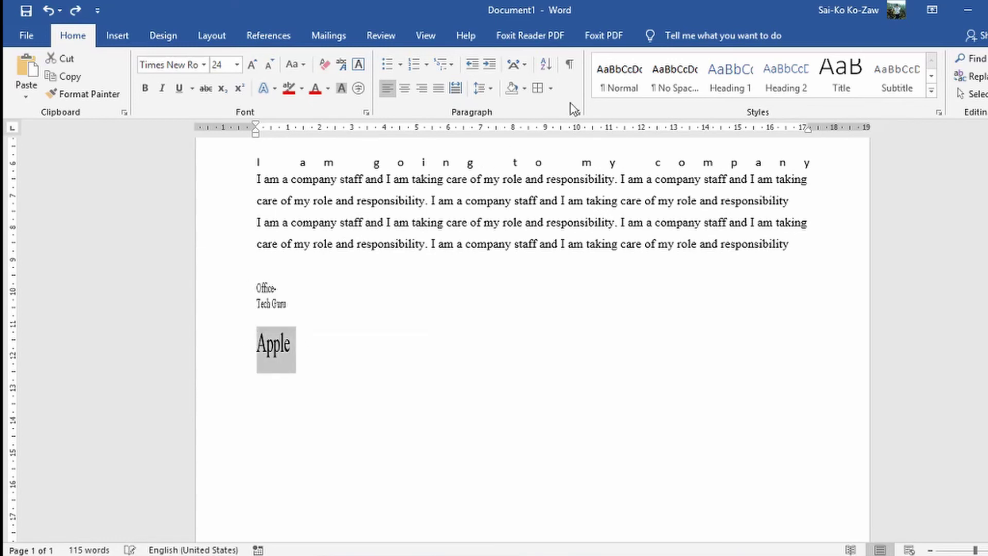
click(614, 82)
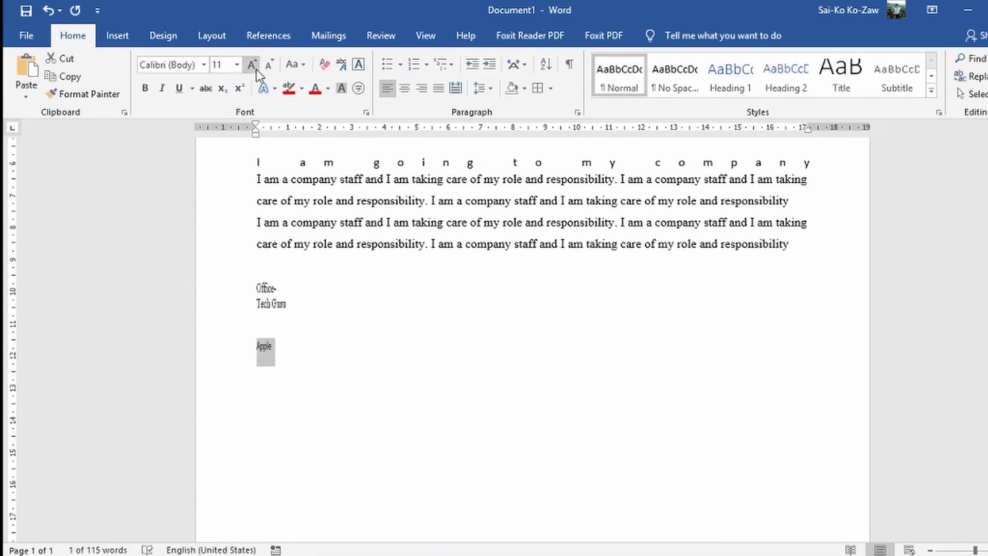
click(165, 65)
text(Times New Ro)
key(Return)
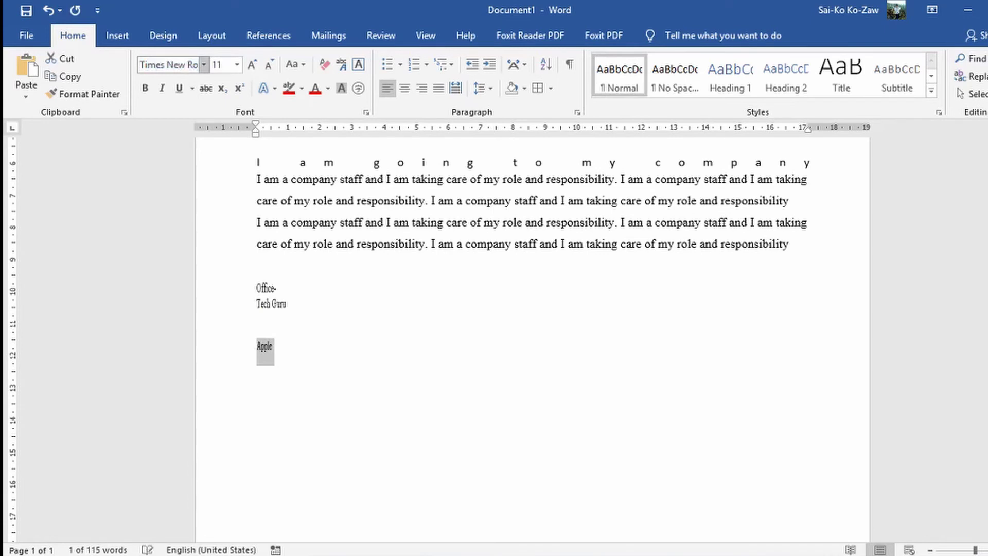
click(219, 66)
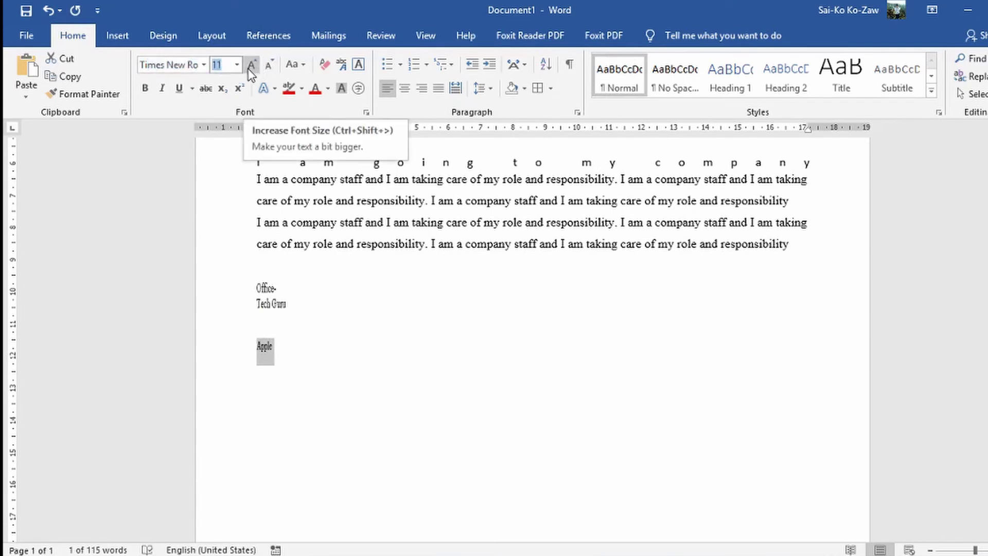
click(238, 66)
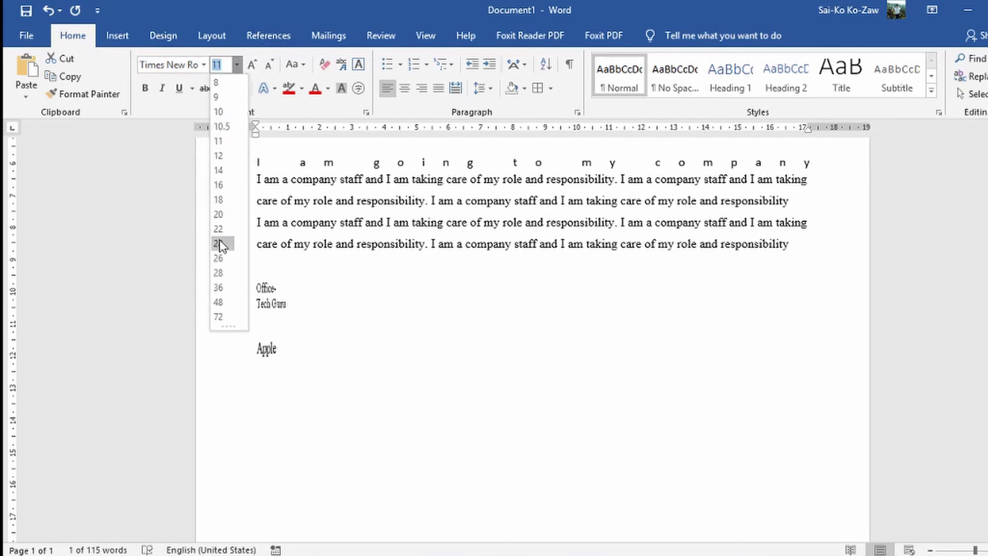
click(220, 259)
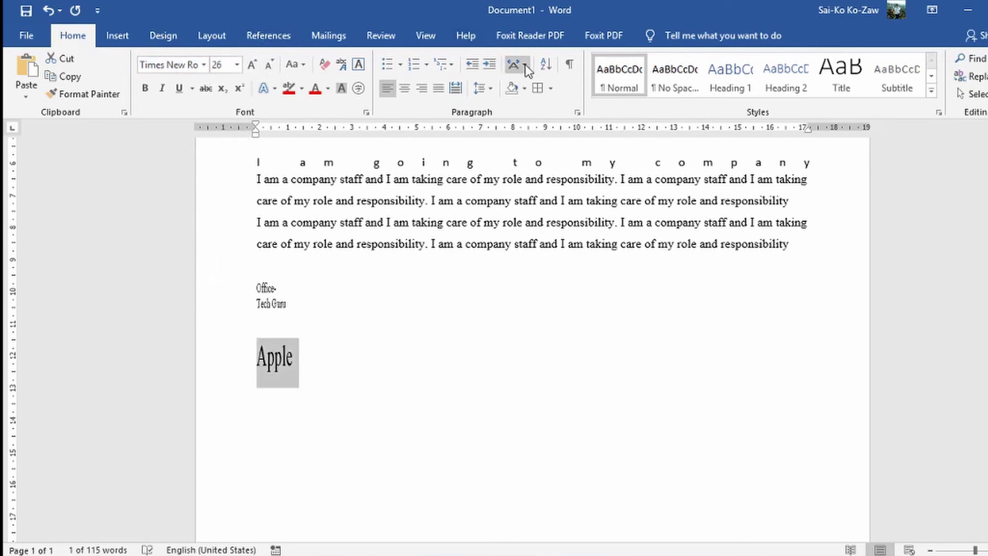
click(301, 363)
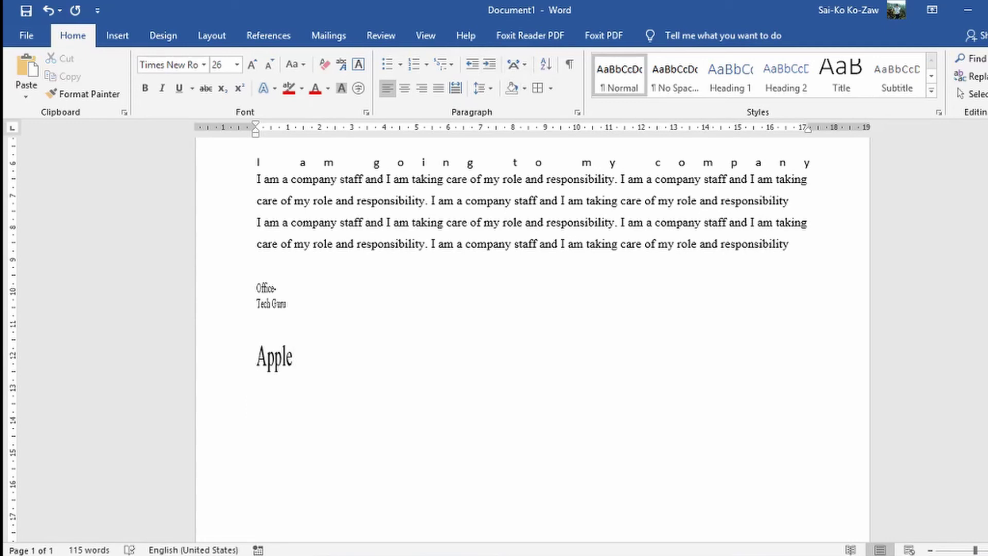
Step: Add Banana and Coconut on new lines below Apple
key(Return)
text(Bana)
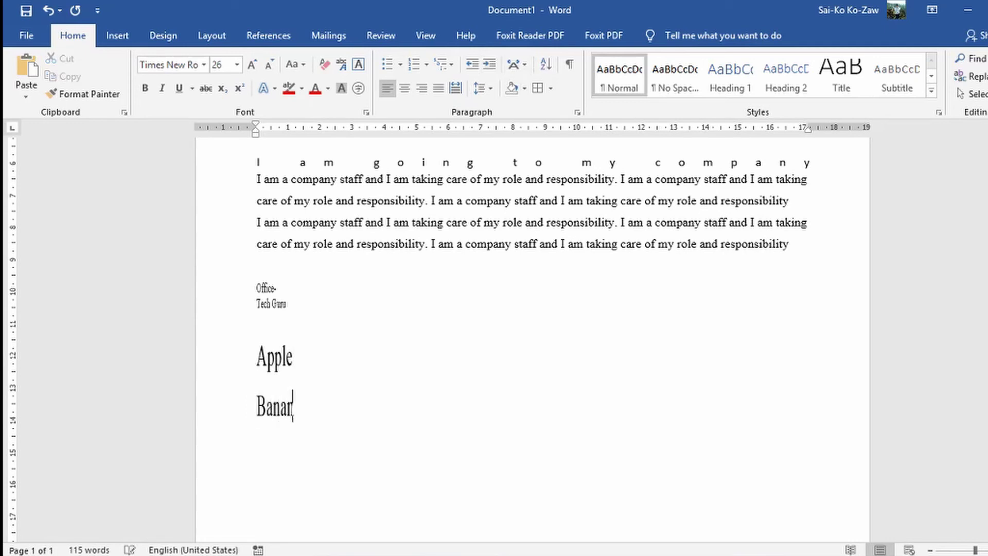
text(n)
key(Return)
click(302, 410)
text(a )
text(C)
key(BackSpace)
text(co)
text(conut)
key(Return)
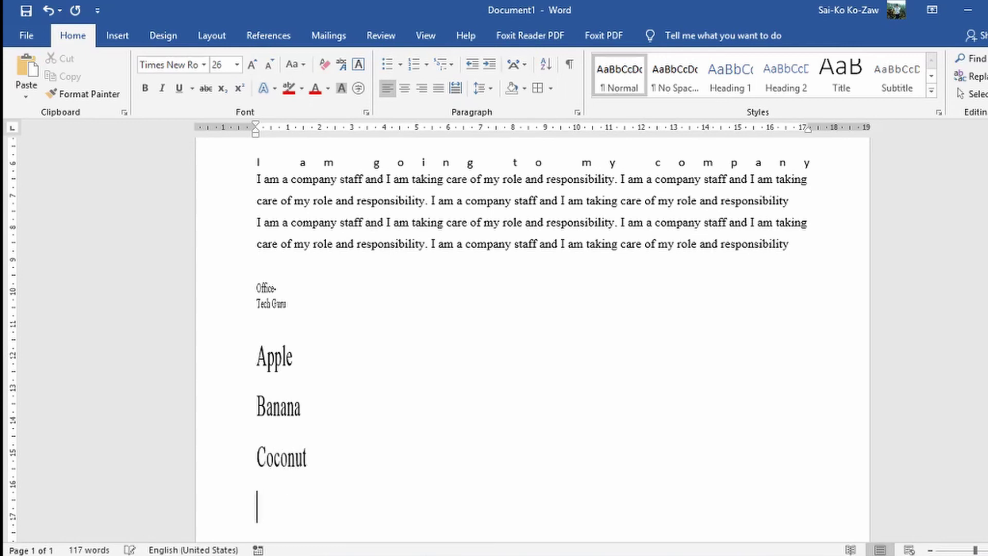
scroll(344, 367, down, 1)
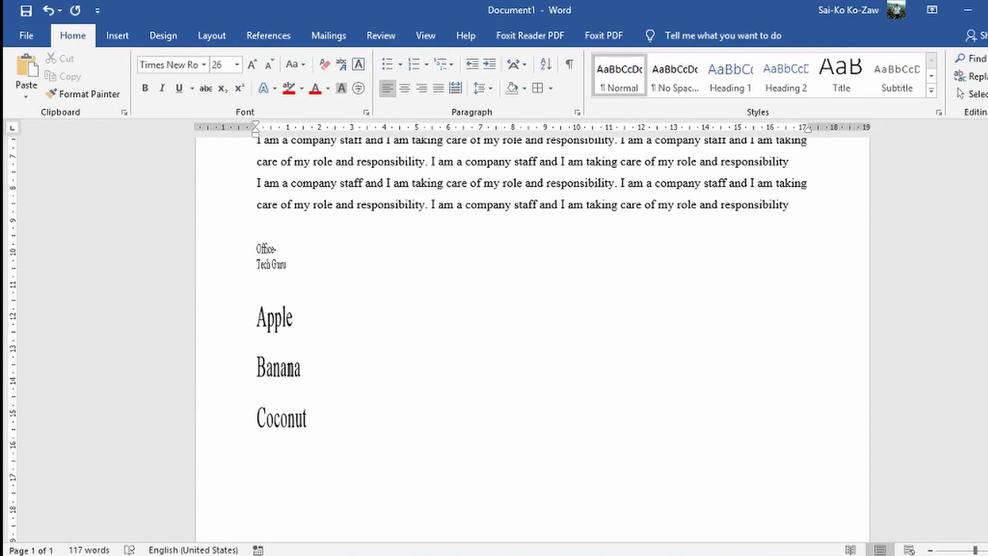
Step: Type Orange, move it between Banana and Coconut, and select the fruit list
text(Orang)
text(e)
double_click(257, 470)
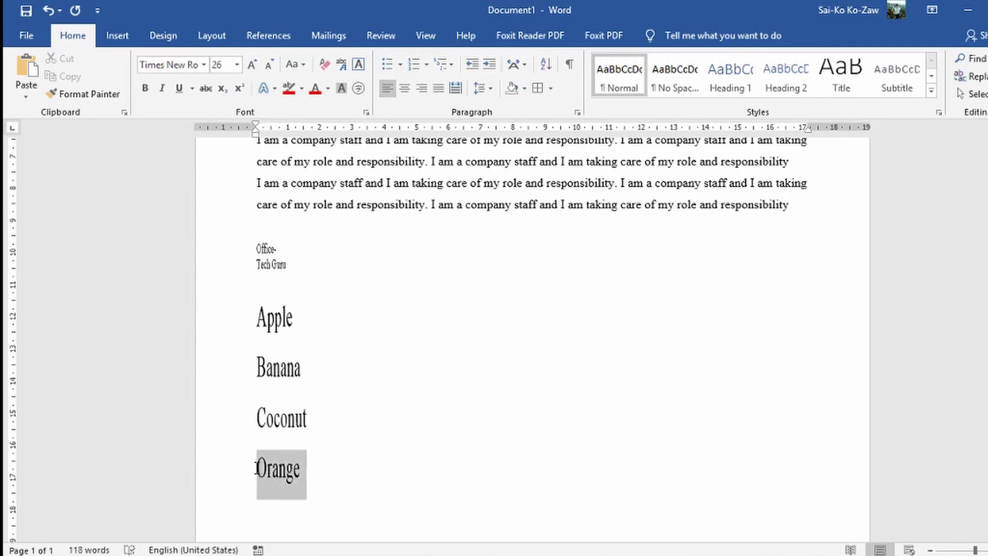
key(ctrl+x)
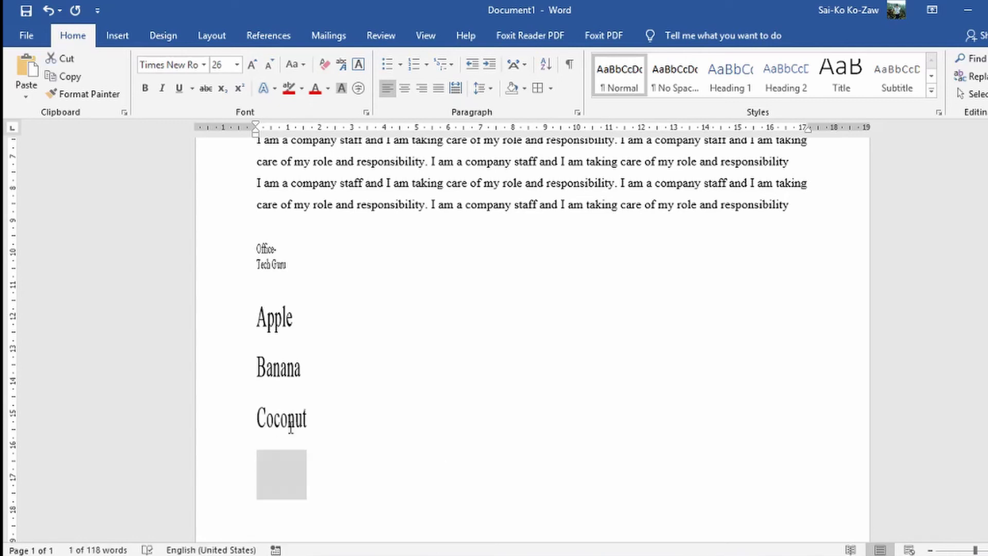
click(312, 368)
key(Return)
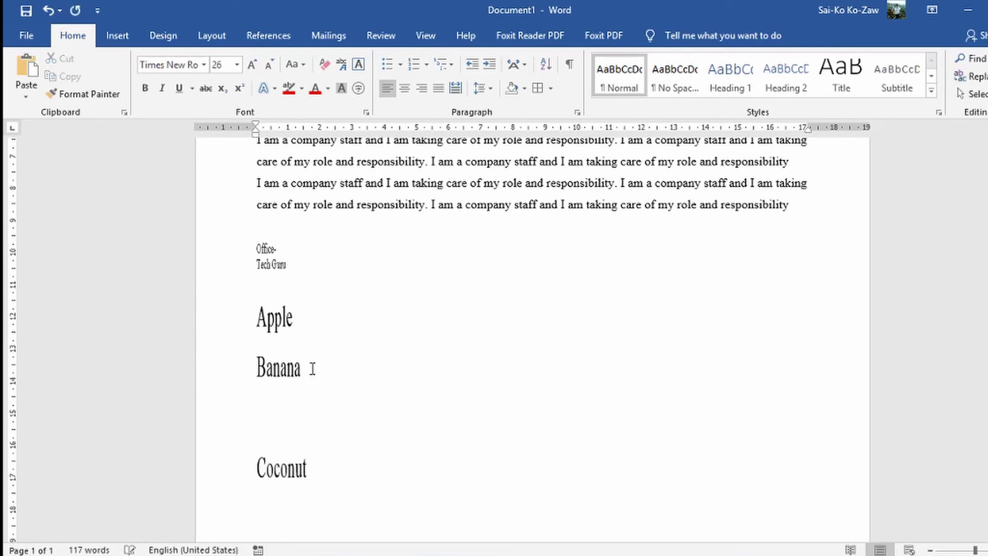
key(ctrl+v)
key(BackSpace)
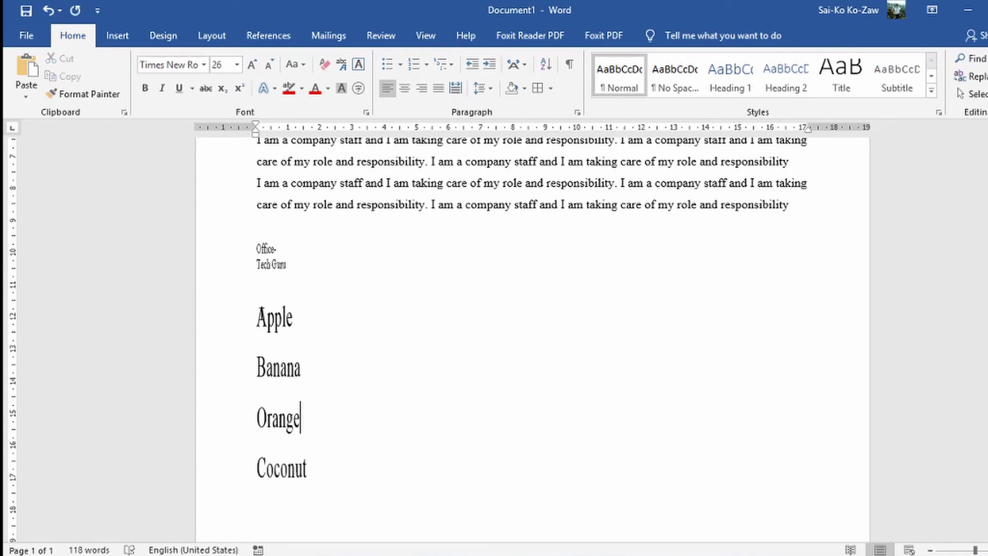
mouse_move(259, 311)
mouse_down()
mouse_move(306, 389)
mouse_move(319, 466)
mouse_up()
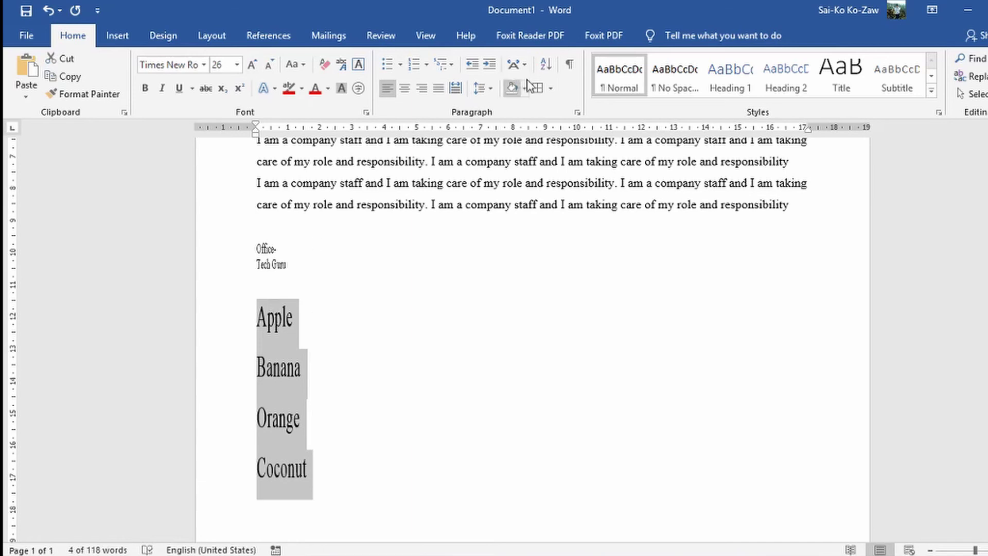
Step: Sort the fruit lines A to Z after trying descending, giving Apple, Banana, Coconut, Orange
click(546, 64)
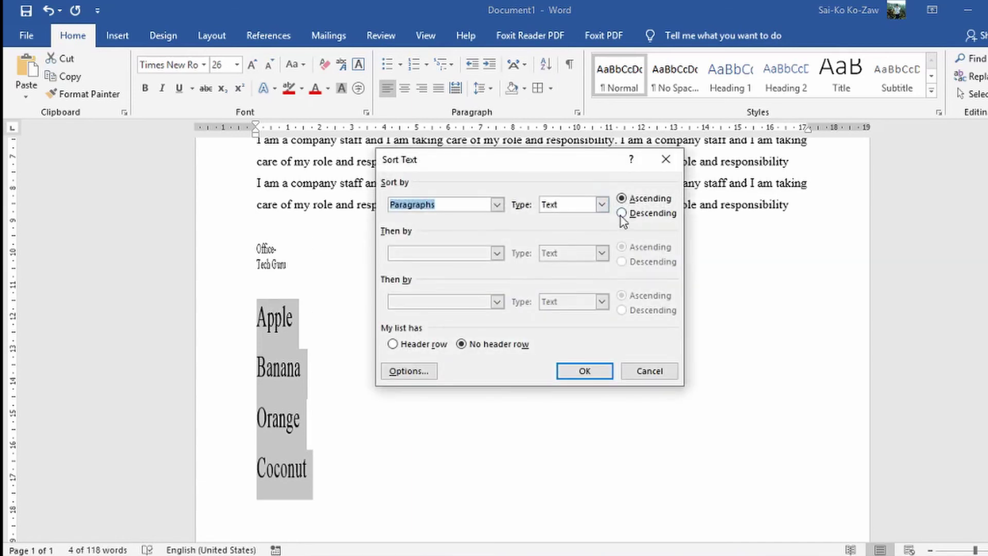
click(602, 369)
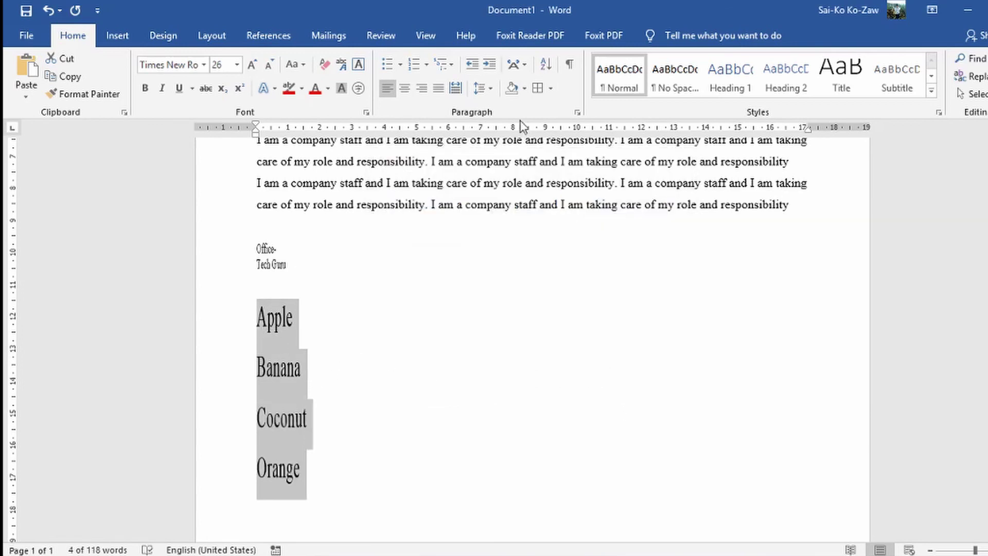
click(545, 64)
click(669, 214)
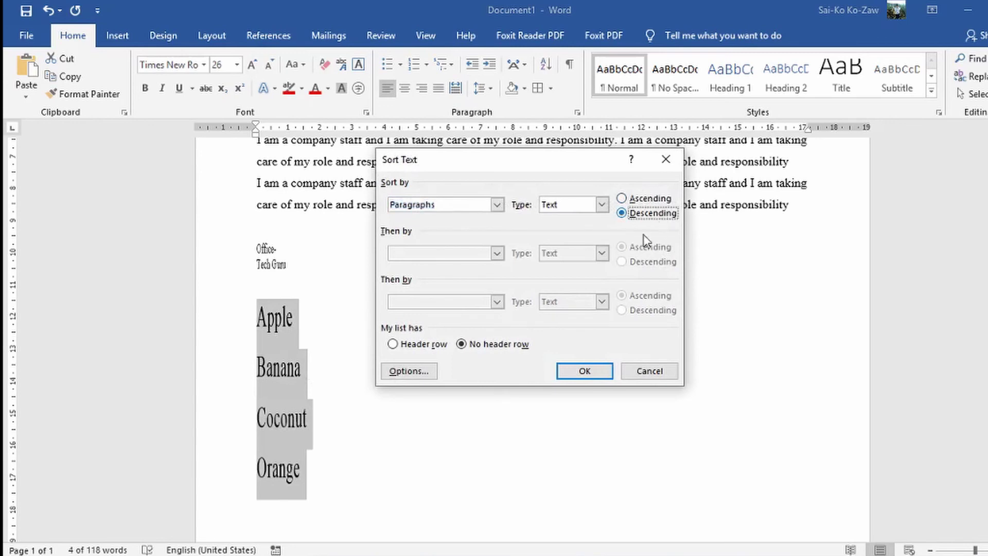
click(584, 369)
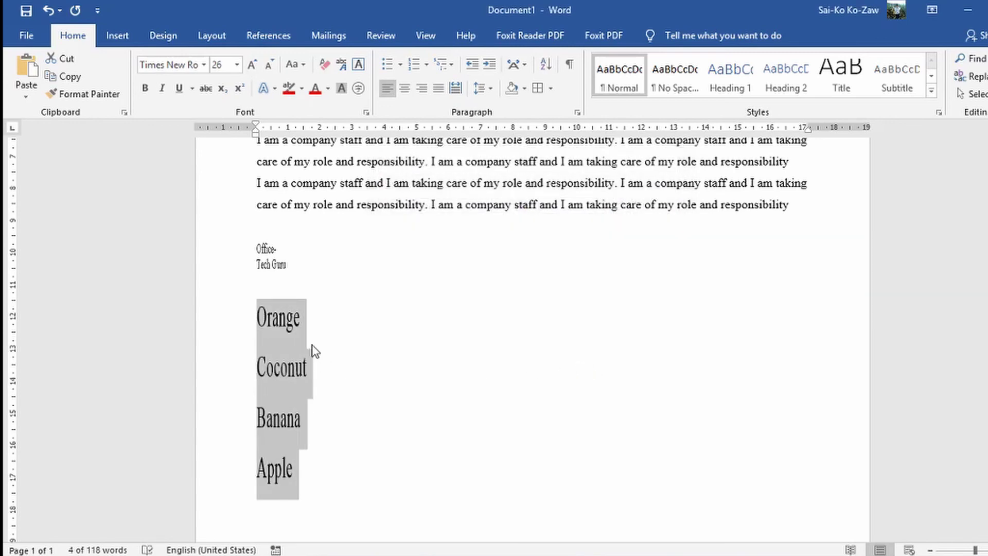
click(547, 65)
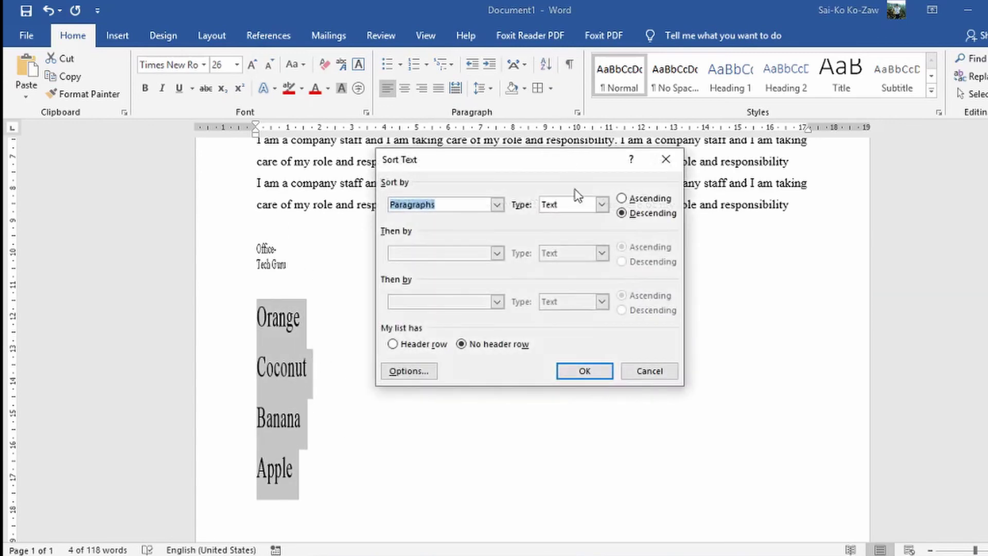
click(622, 198)
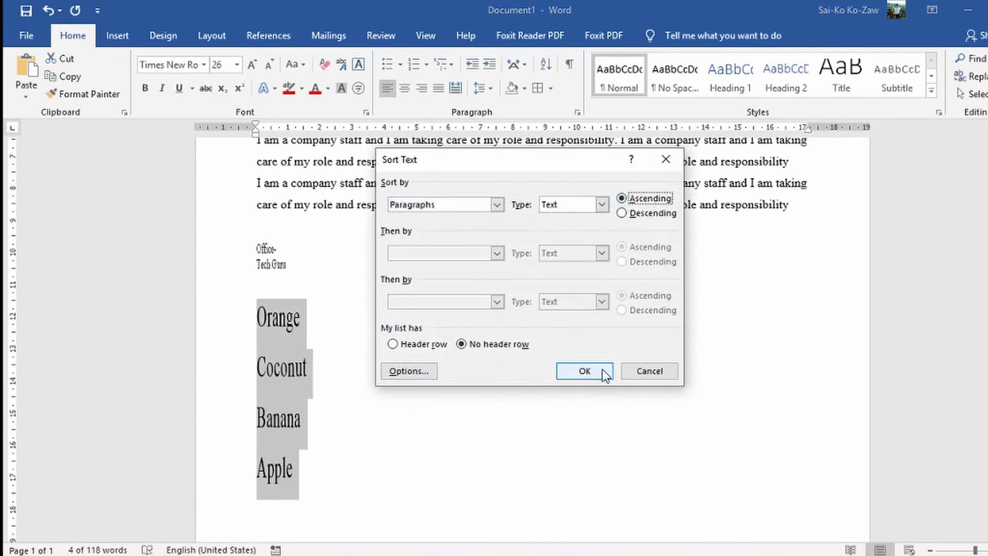
click(584, 370)
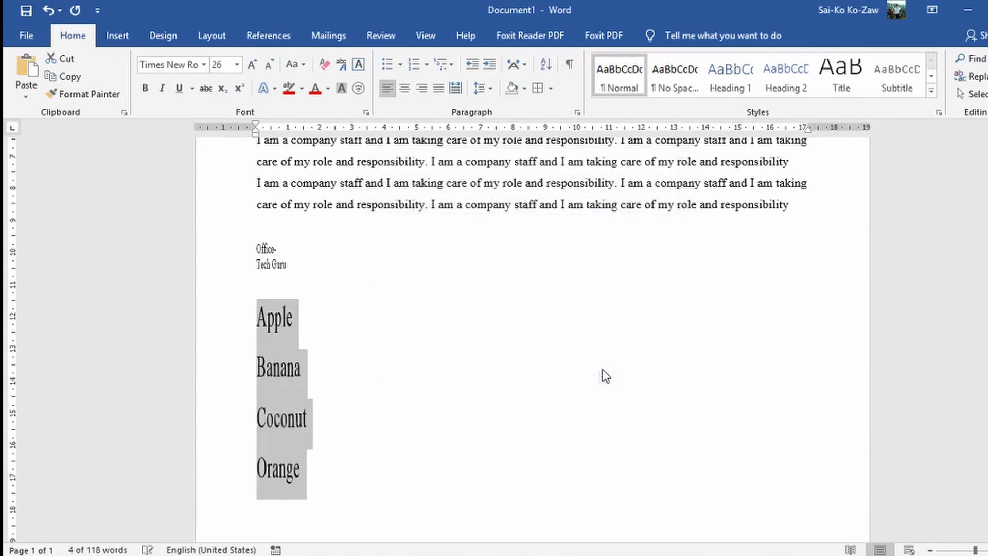
click(549, 88)
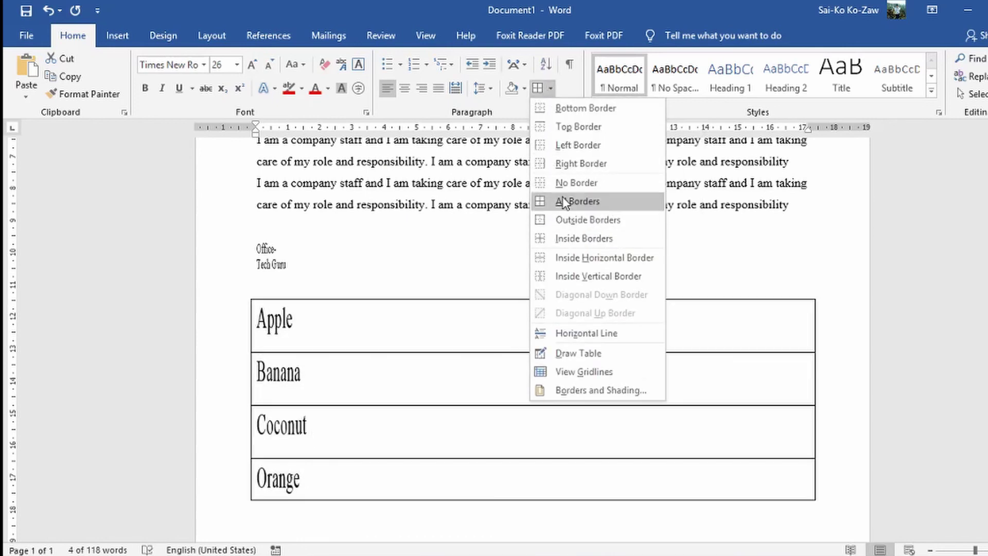
click(341, 294)
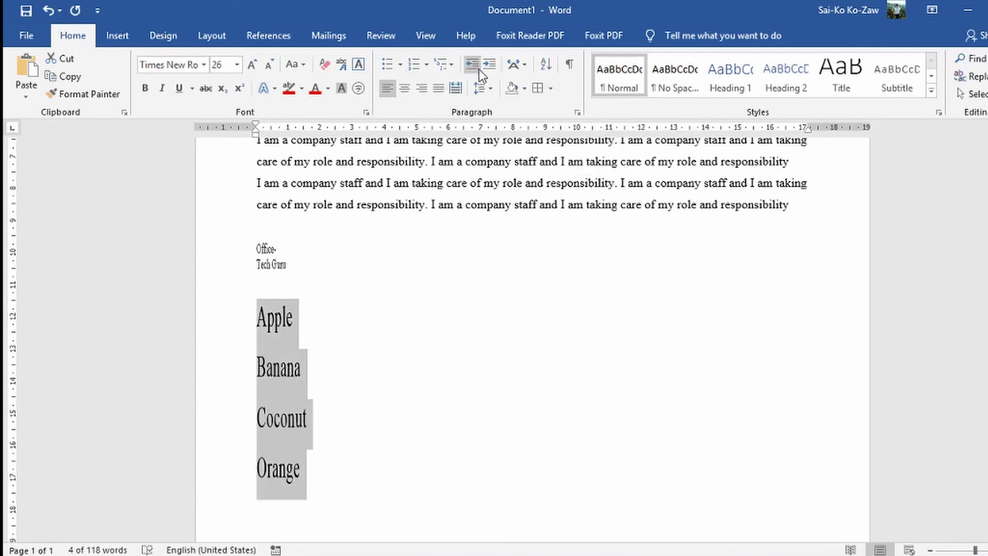
click(259, 317)
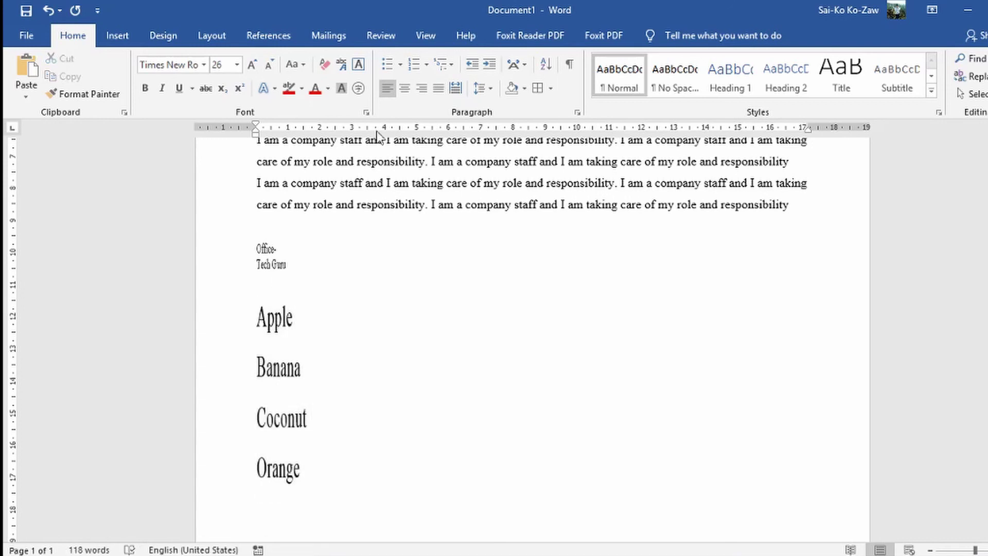
click(487, 66)
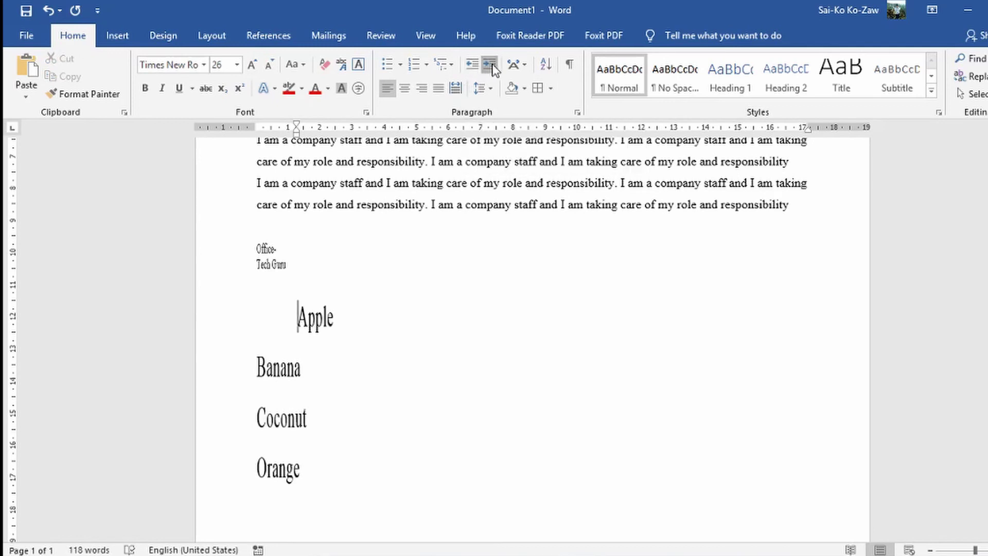
click(489, 65)
click(489, 65)
click(489, 65)
click(489, 64)
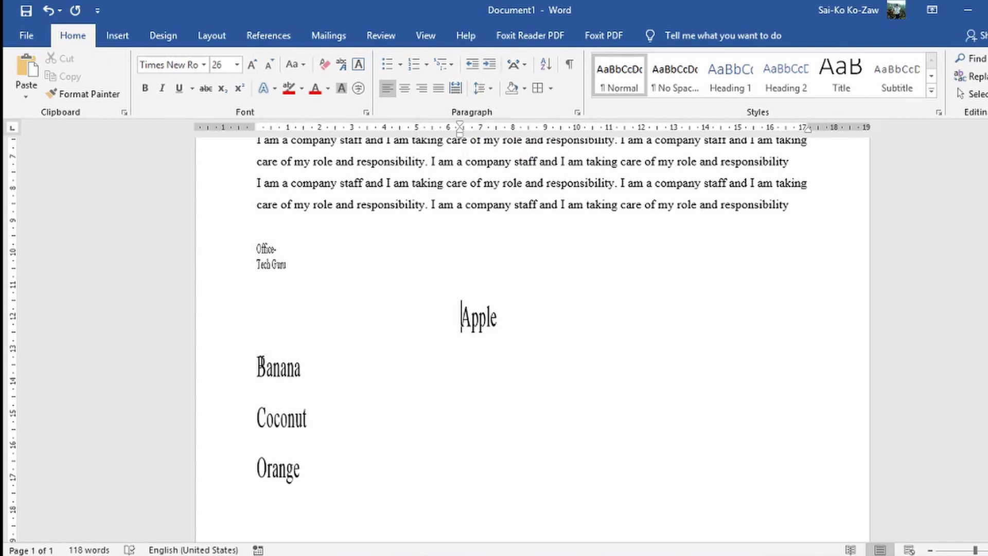
click(258, 367)
click(489, 65)
click(489, 64)
click(492, 70)
click(492, 70)
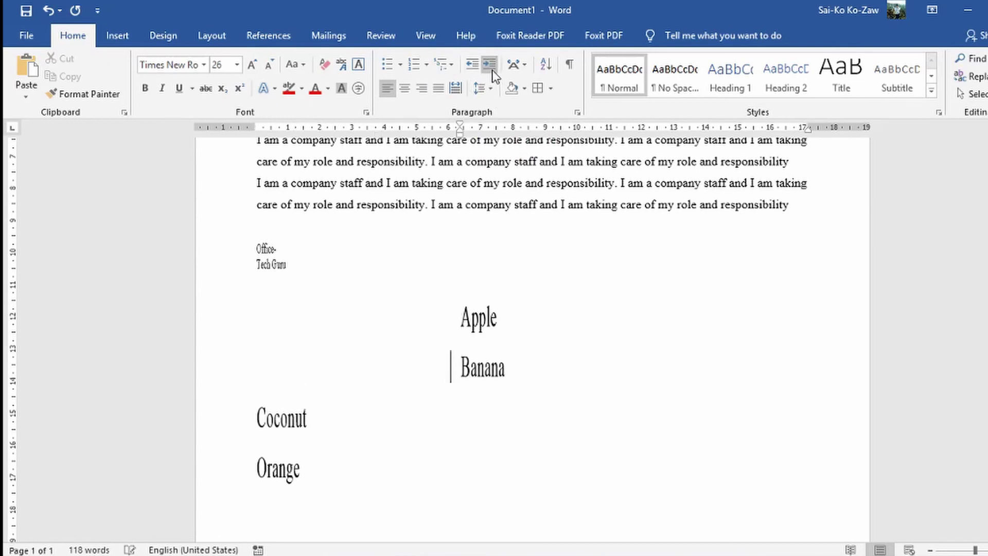
click(475, 64)
click(475, 64)
click(474, 63)
click(475, 64)
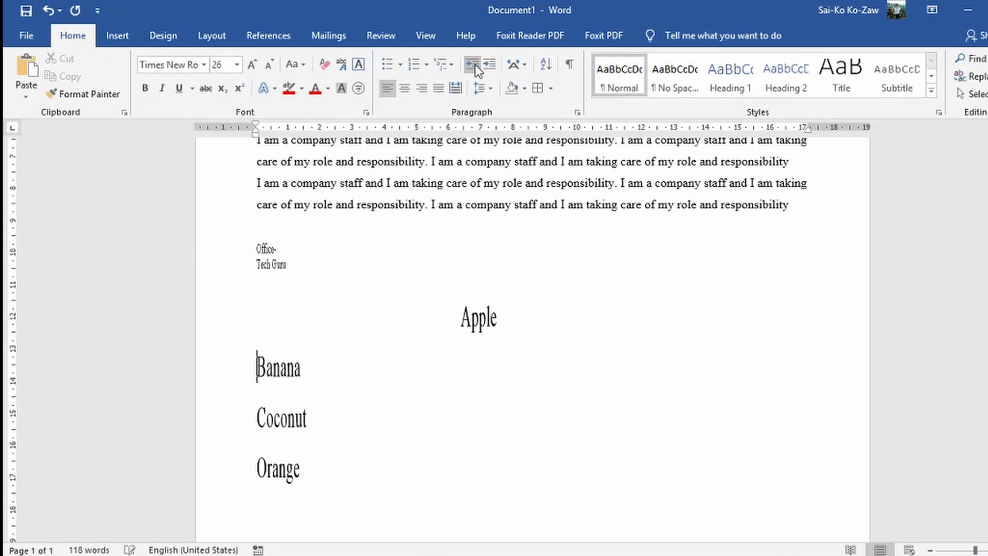
click(458, 319)
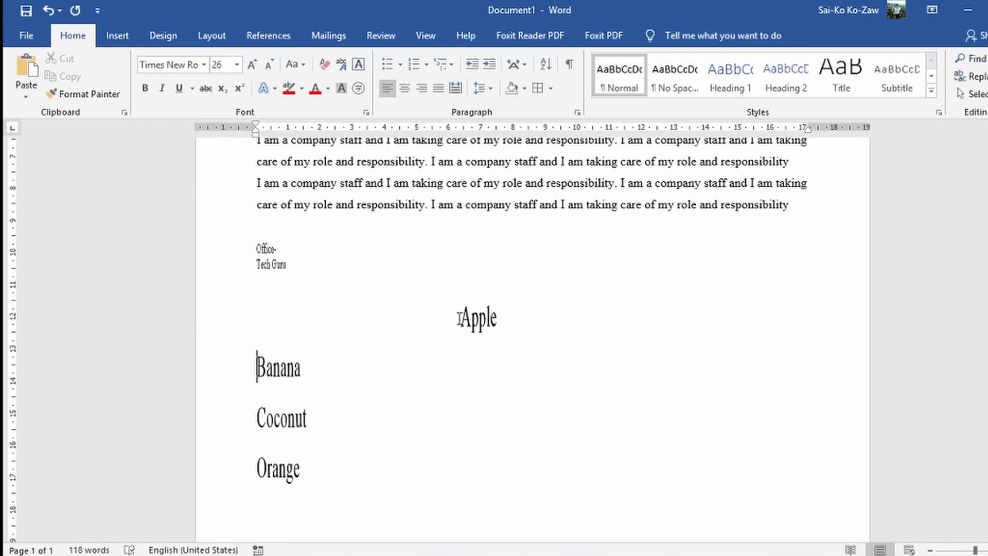
click(473, 64)
click(473, 64)
click(473, 64)
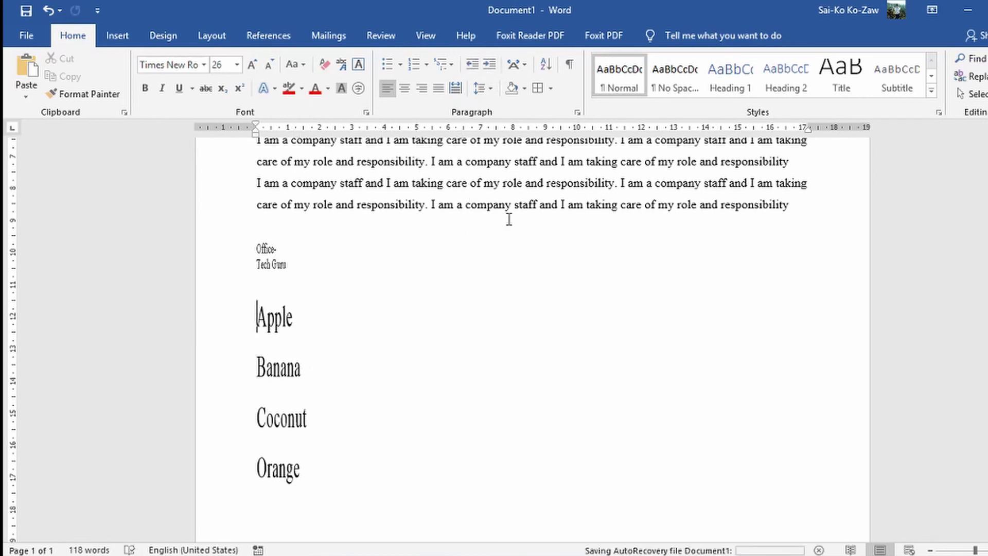
click(569, 64)
scroll(306, 314, down, 2)
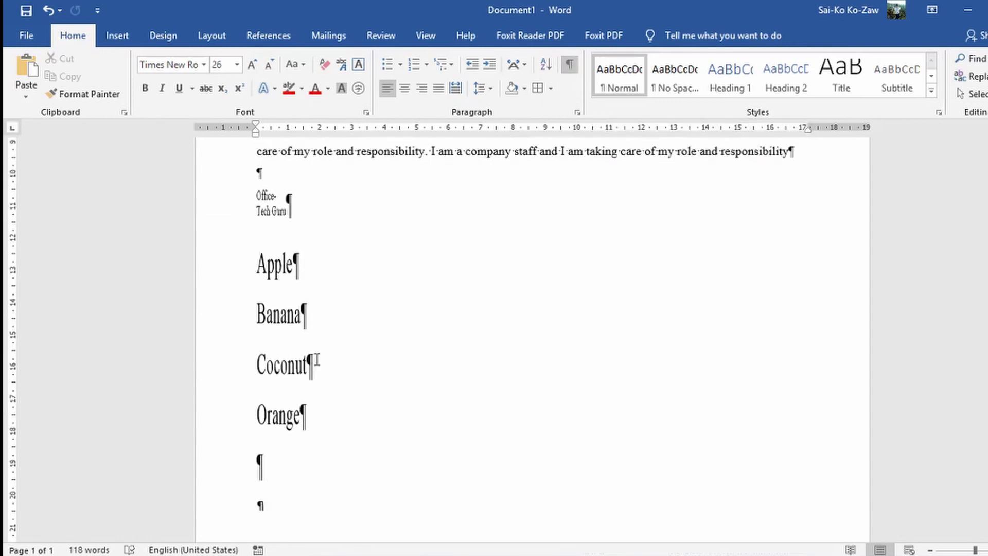
scroll(312, 359, down, 1)
scroll(312, 388, down, 2)
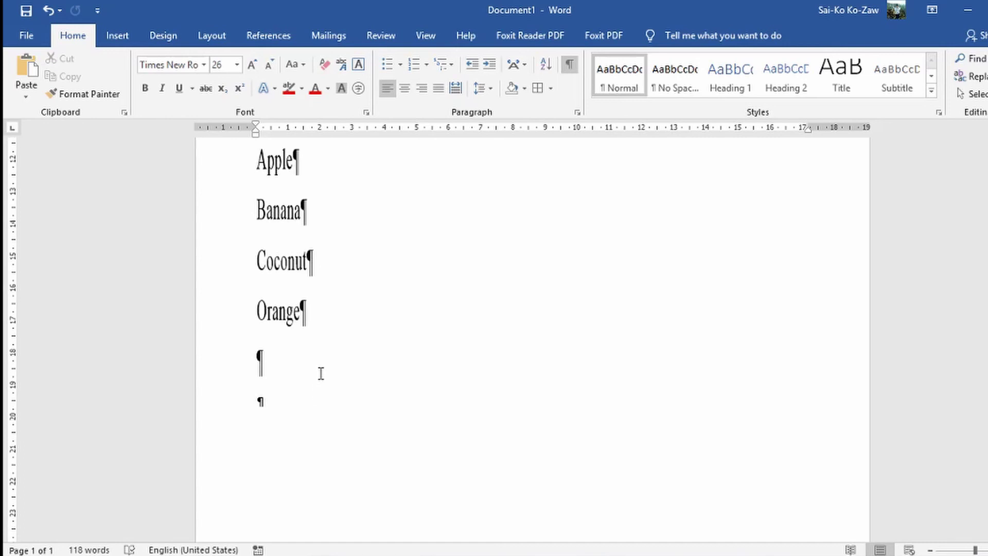
scroll(342, 322, up, 2)
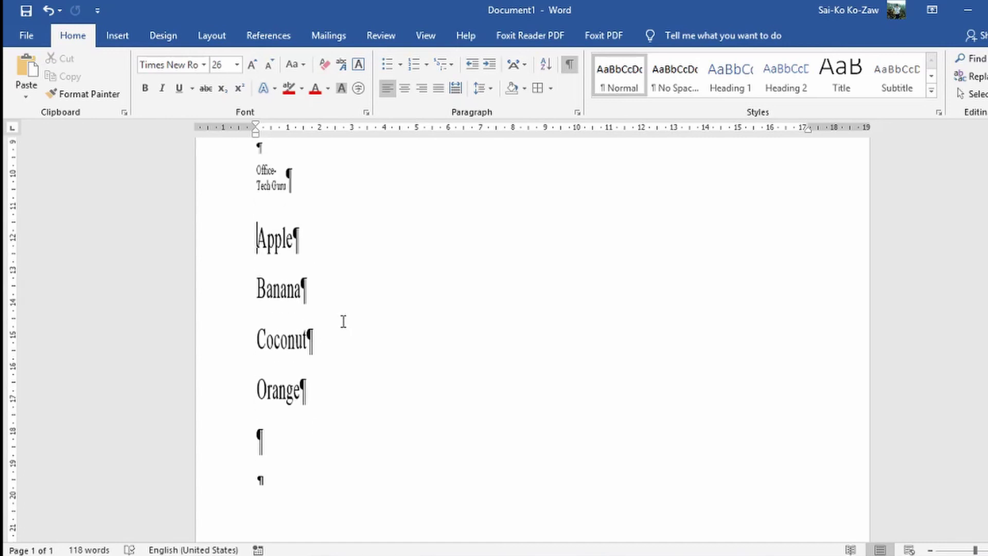
key(Tab)
key(Tab)
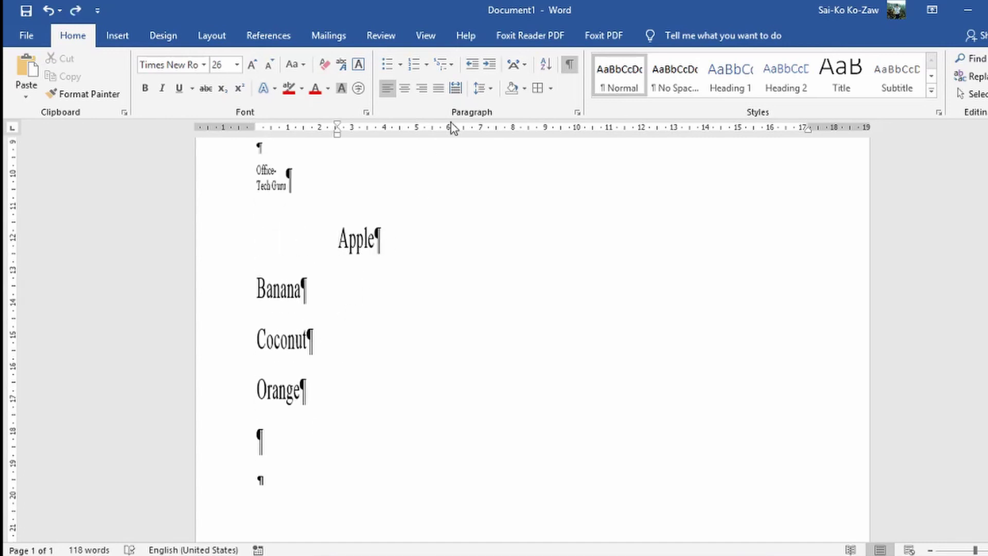
key(Tab)
click(569, 64)
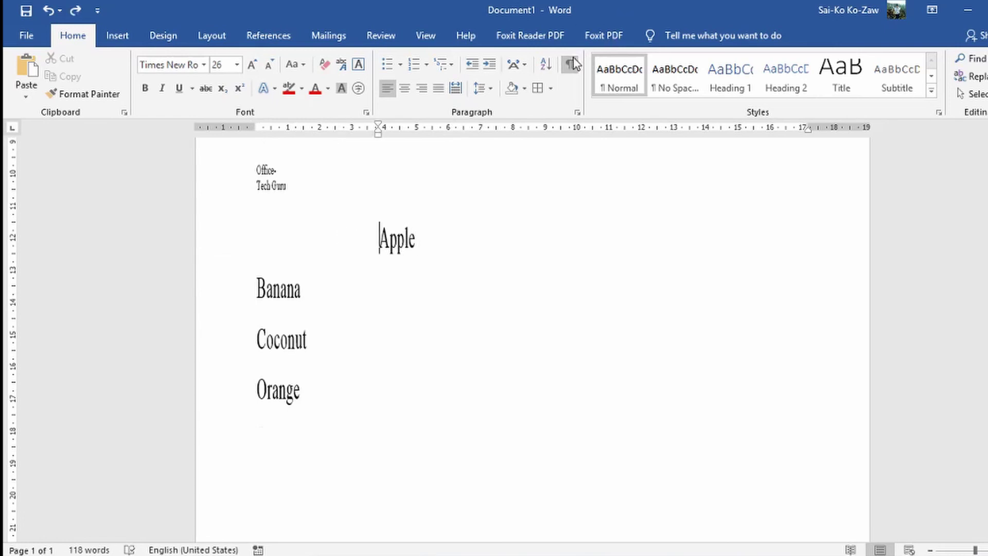
key(BackSpace)
key(BackSpace)
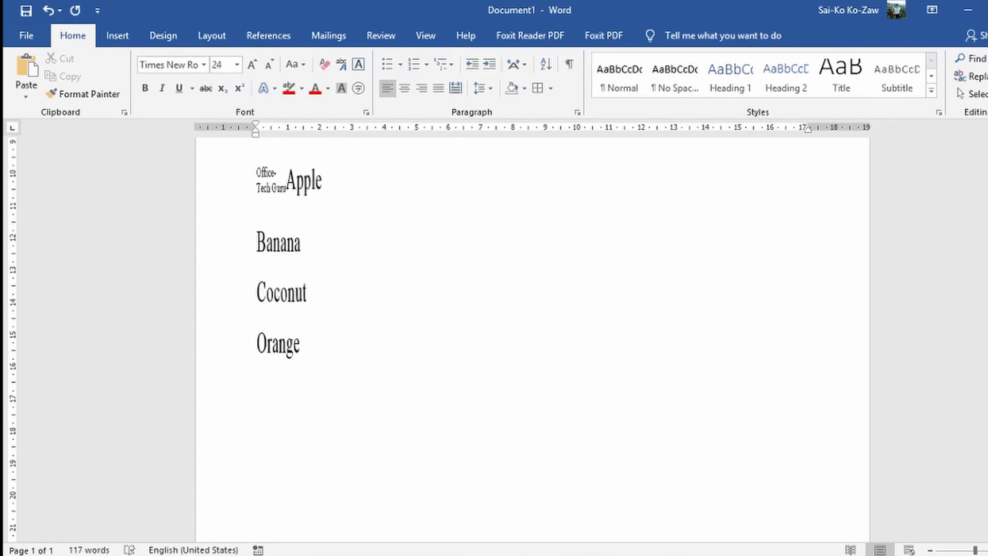
key(ctrl+z)
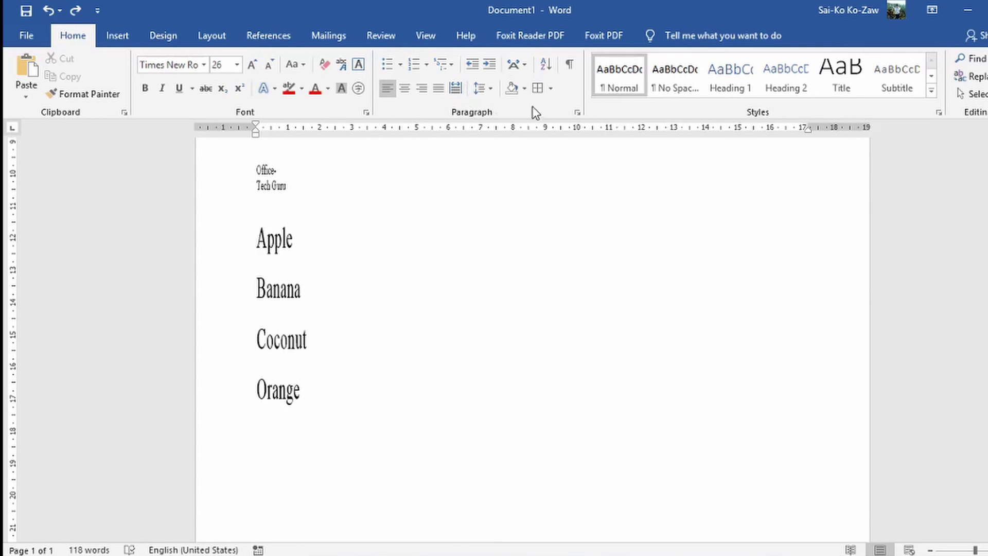
Step: Give the Apple paragraph dark full-width shading, discarding an accidental box border
double_click(272, 241)
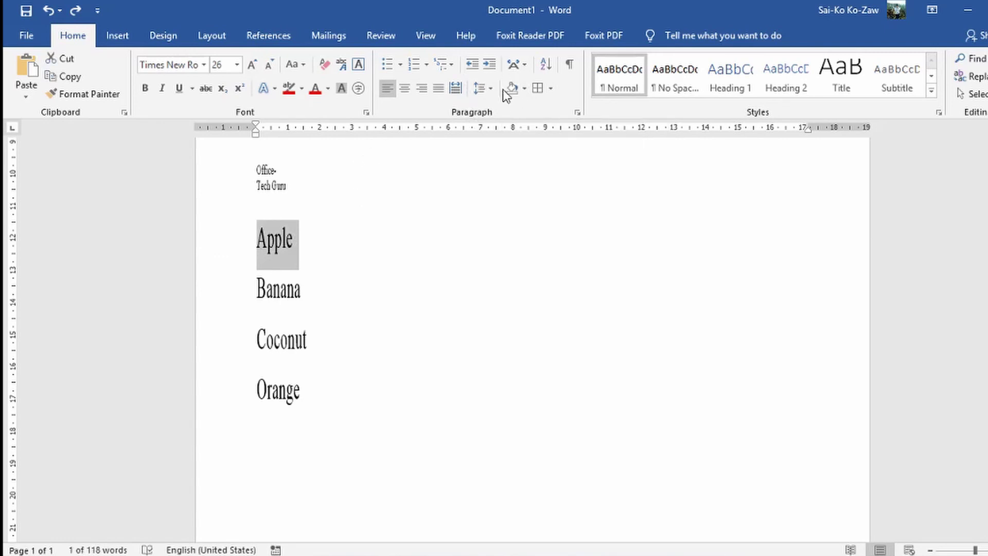
click(537, 88)
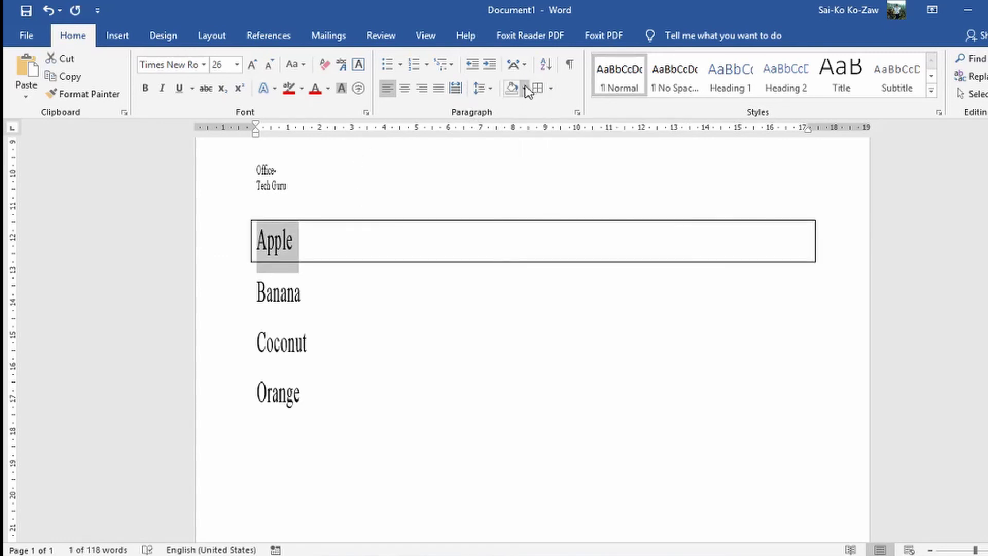
key(ctrl+z)
click(524, 88)
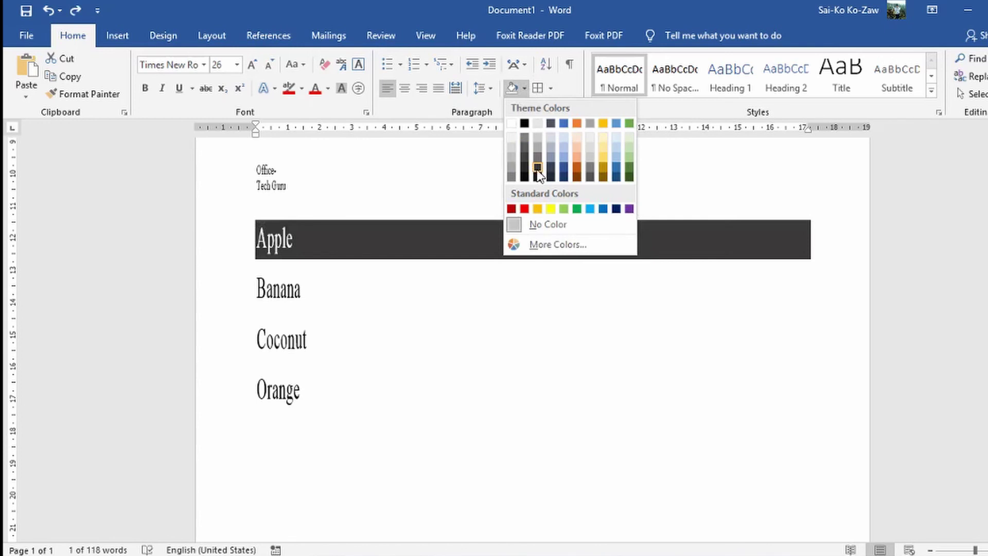
click(537, 168)
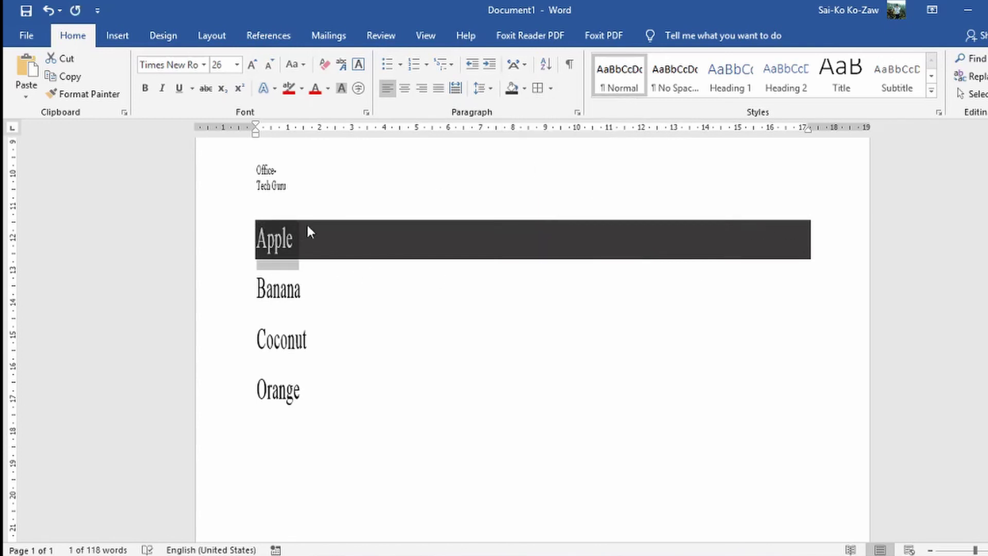
Step: Highlight the word Banana in green
drag(257, 289, 300, 296)
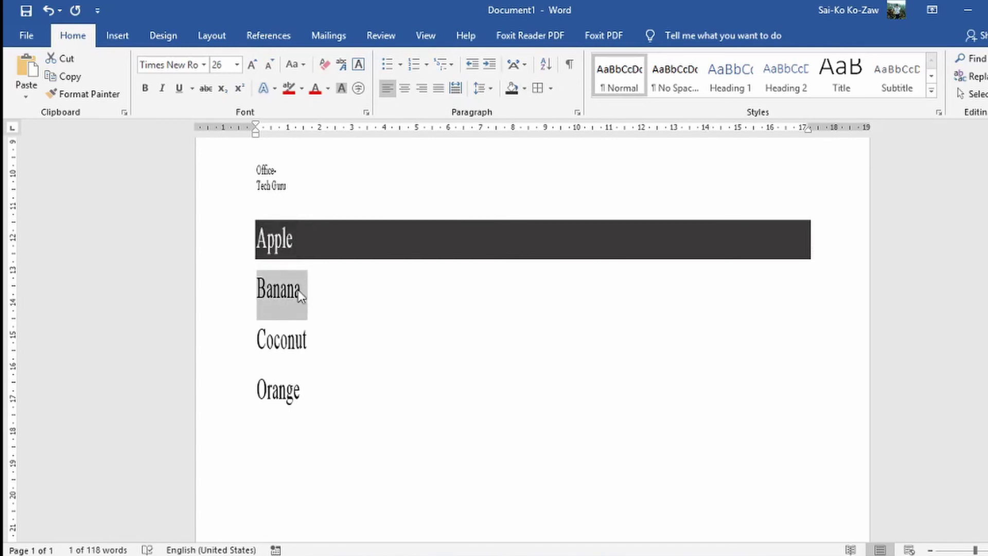
click(303, 89)
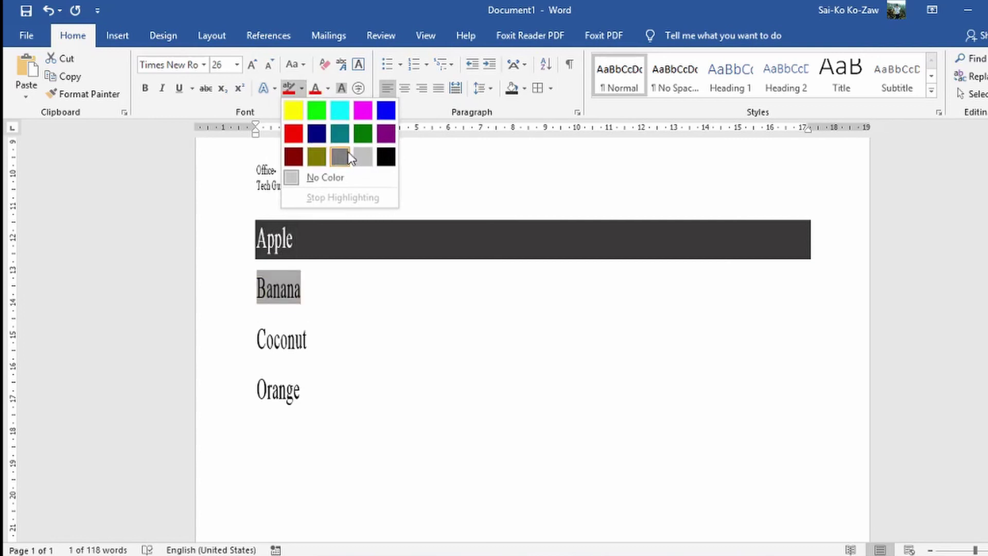
click(362, 133)
click(295, 276)
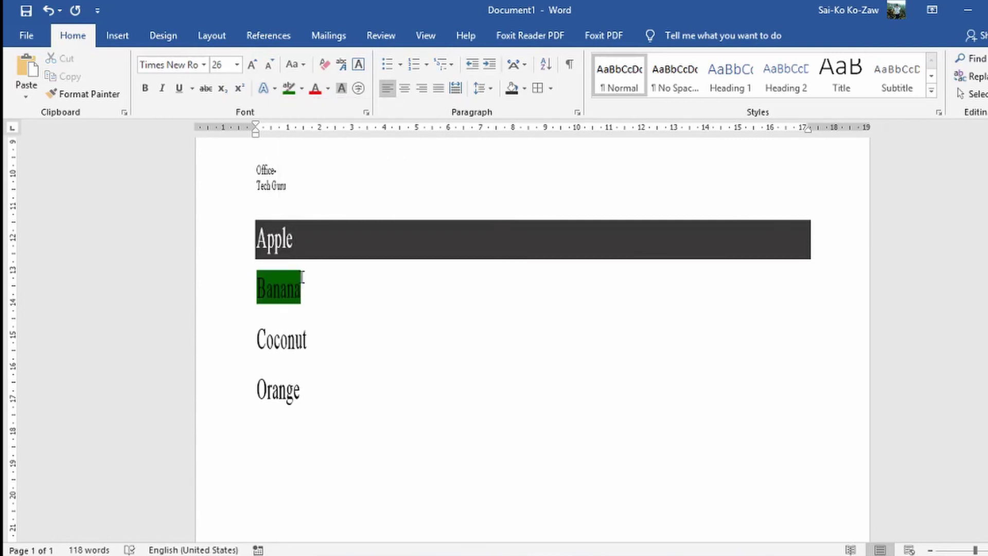